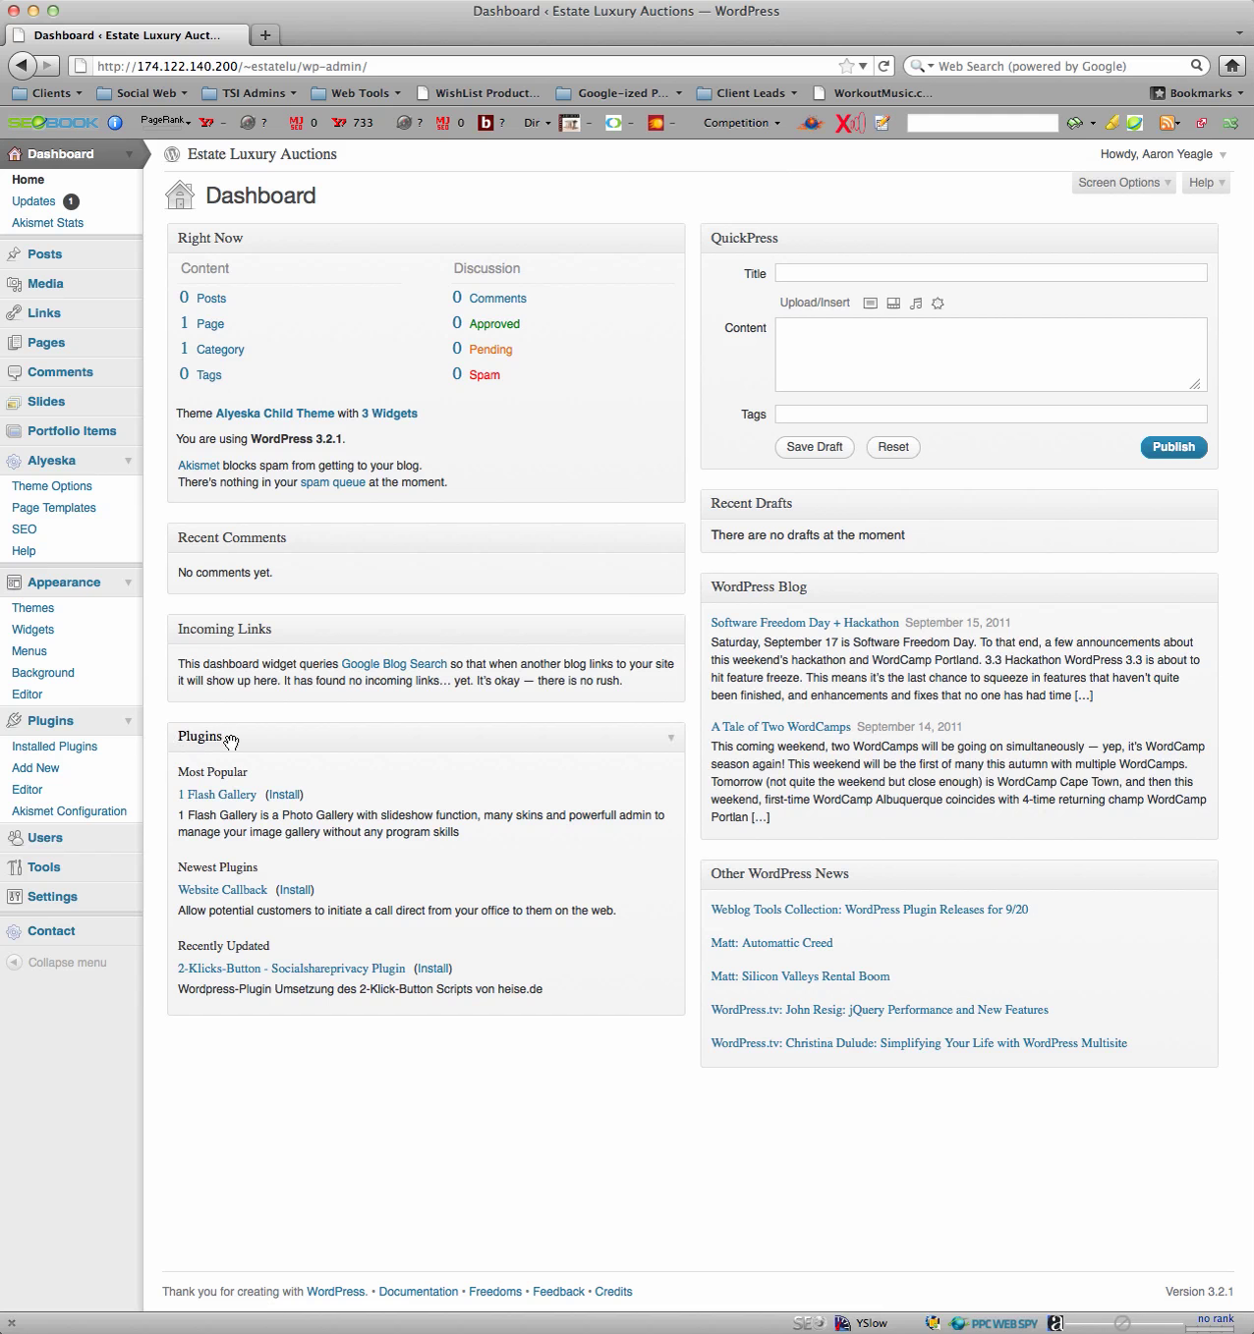
Collapse the Plugins, Appearance and Alyeska menus in the admin sidebar, leaving only Slides expanded.
{"action": "left_click", "coordinate": [129, 721]}
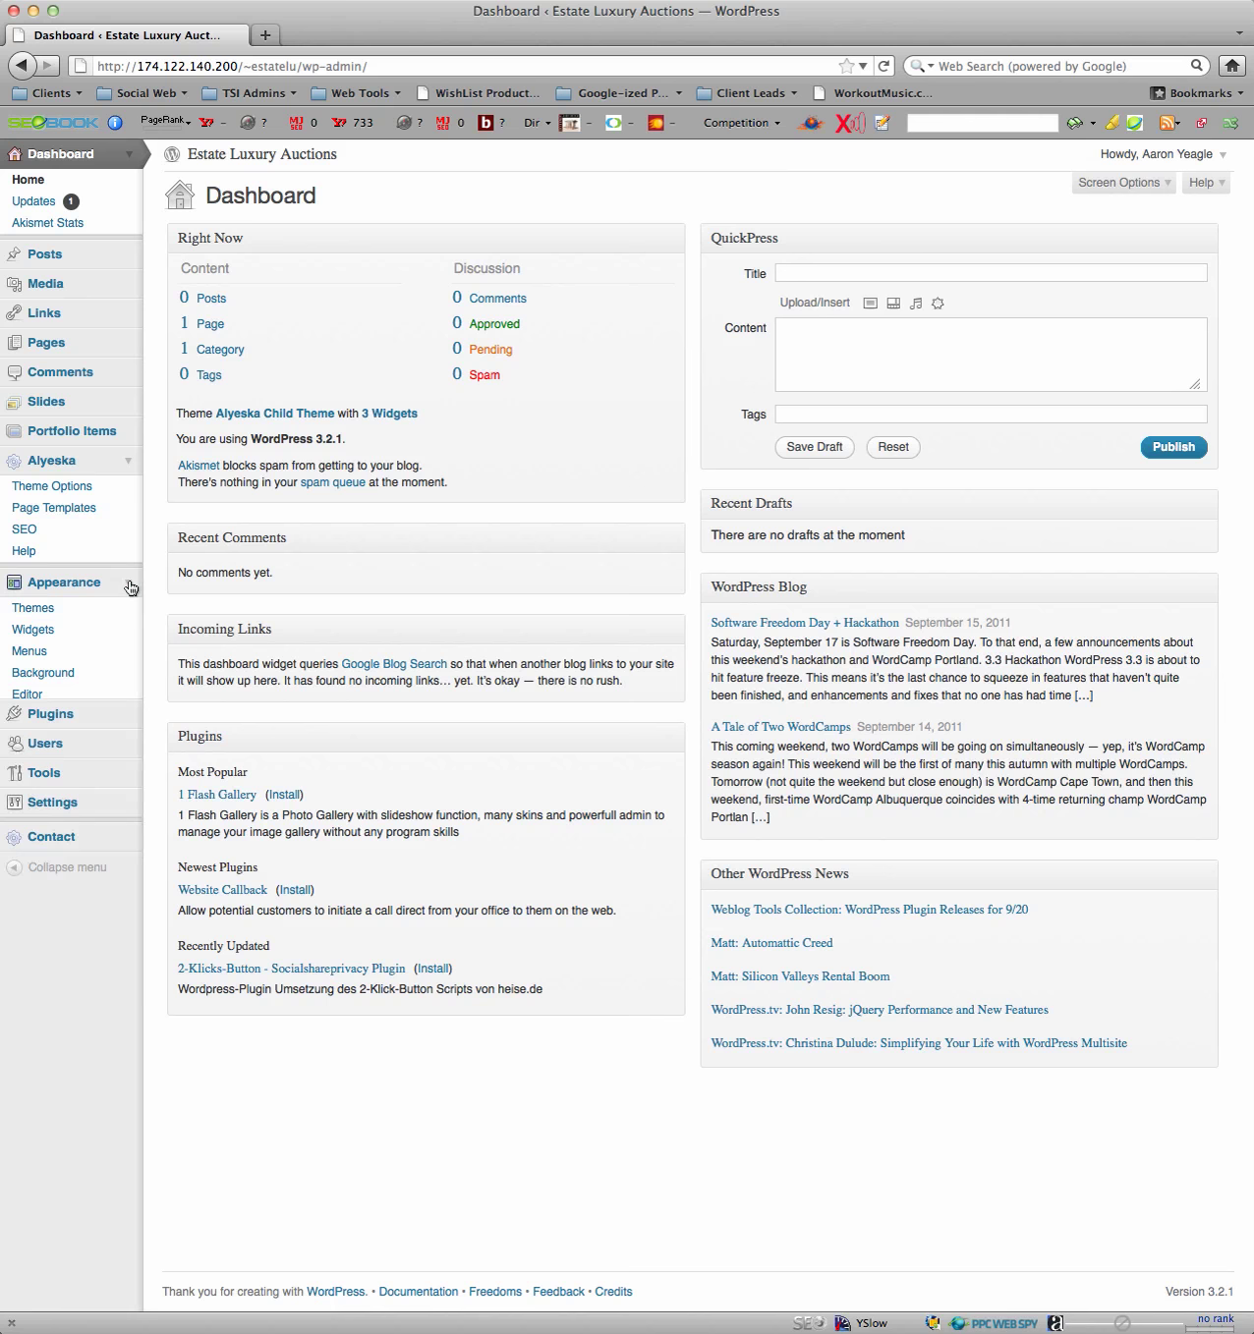
{"action": "left_click", "coordinate": [128, 584]}
{"action": "left_click", "coordinate": [128, 462]}
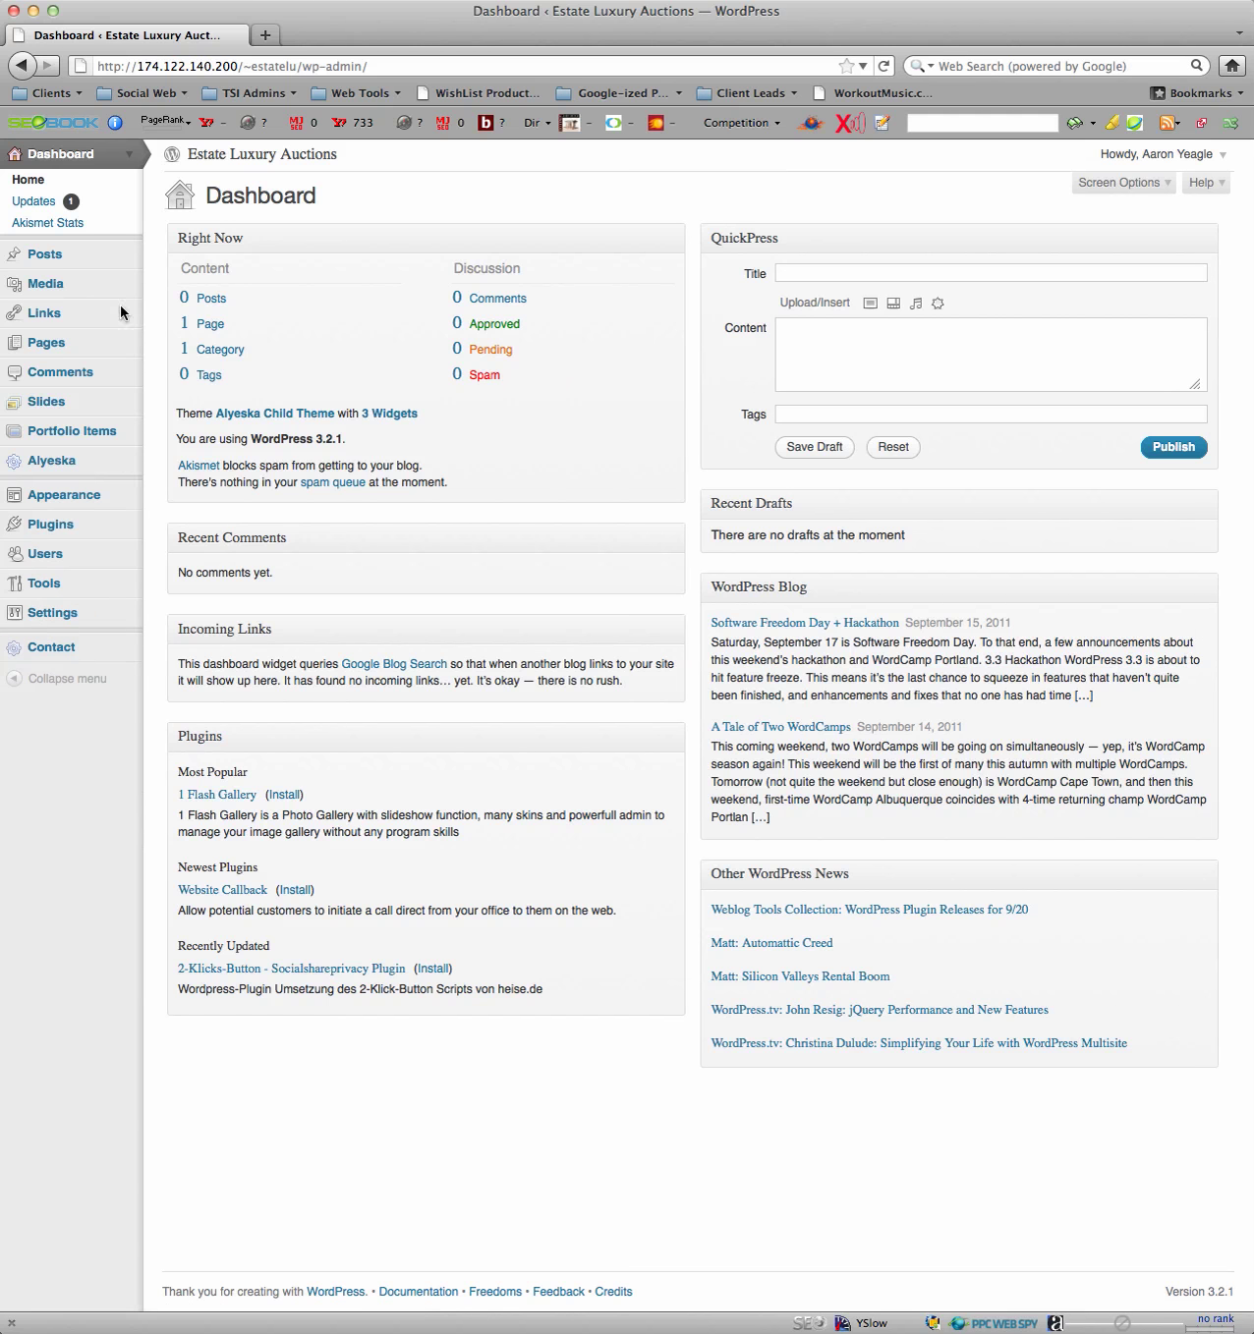
{"action": "left_click", "coordinate": [127, 406]}
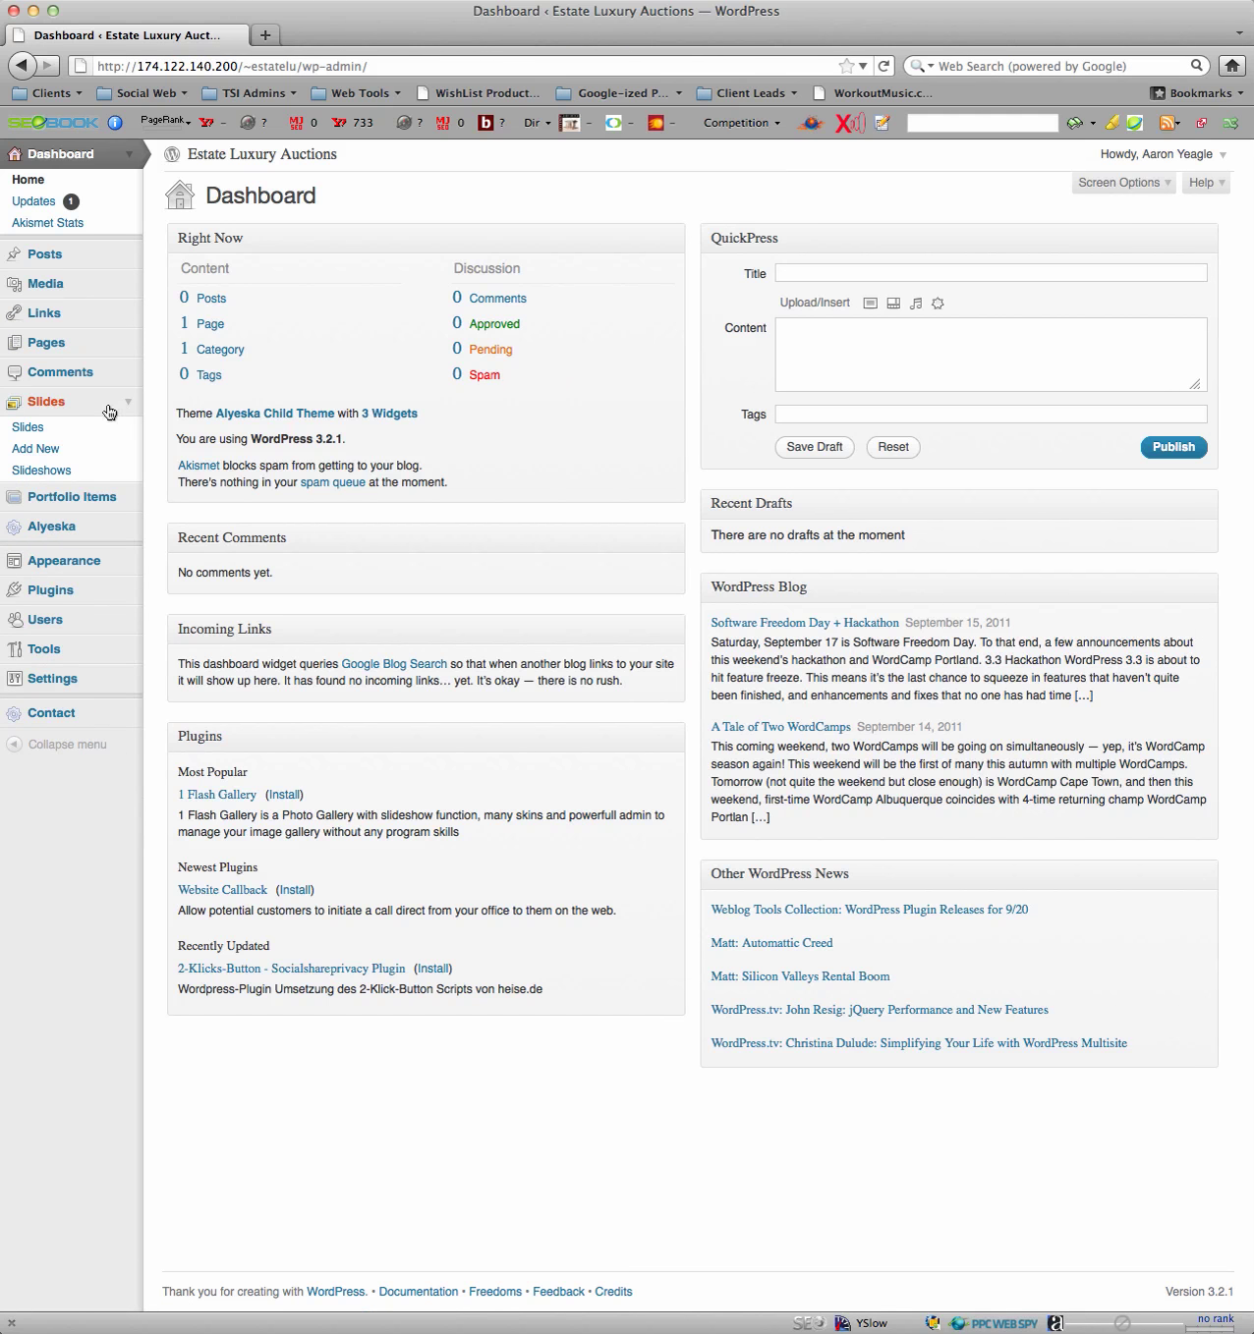
Open the Slides list, check the three slides' row actions, and start adding a new slide.
{"action": "left_click", "coordinate": [52, 413]}
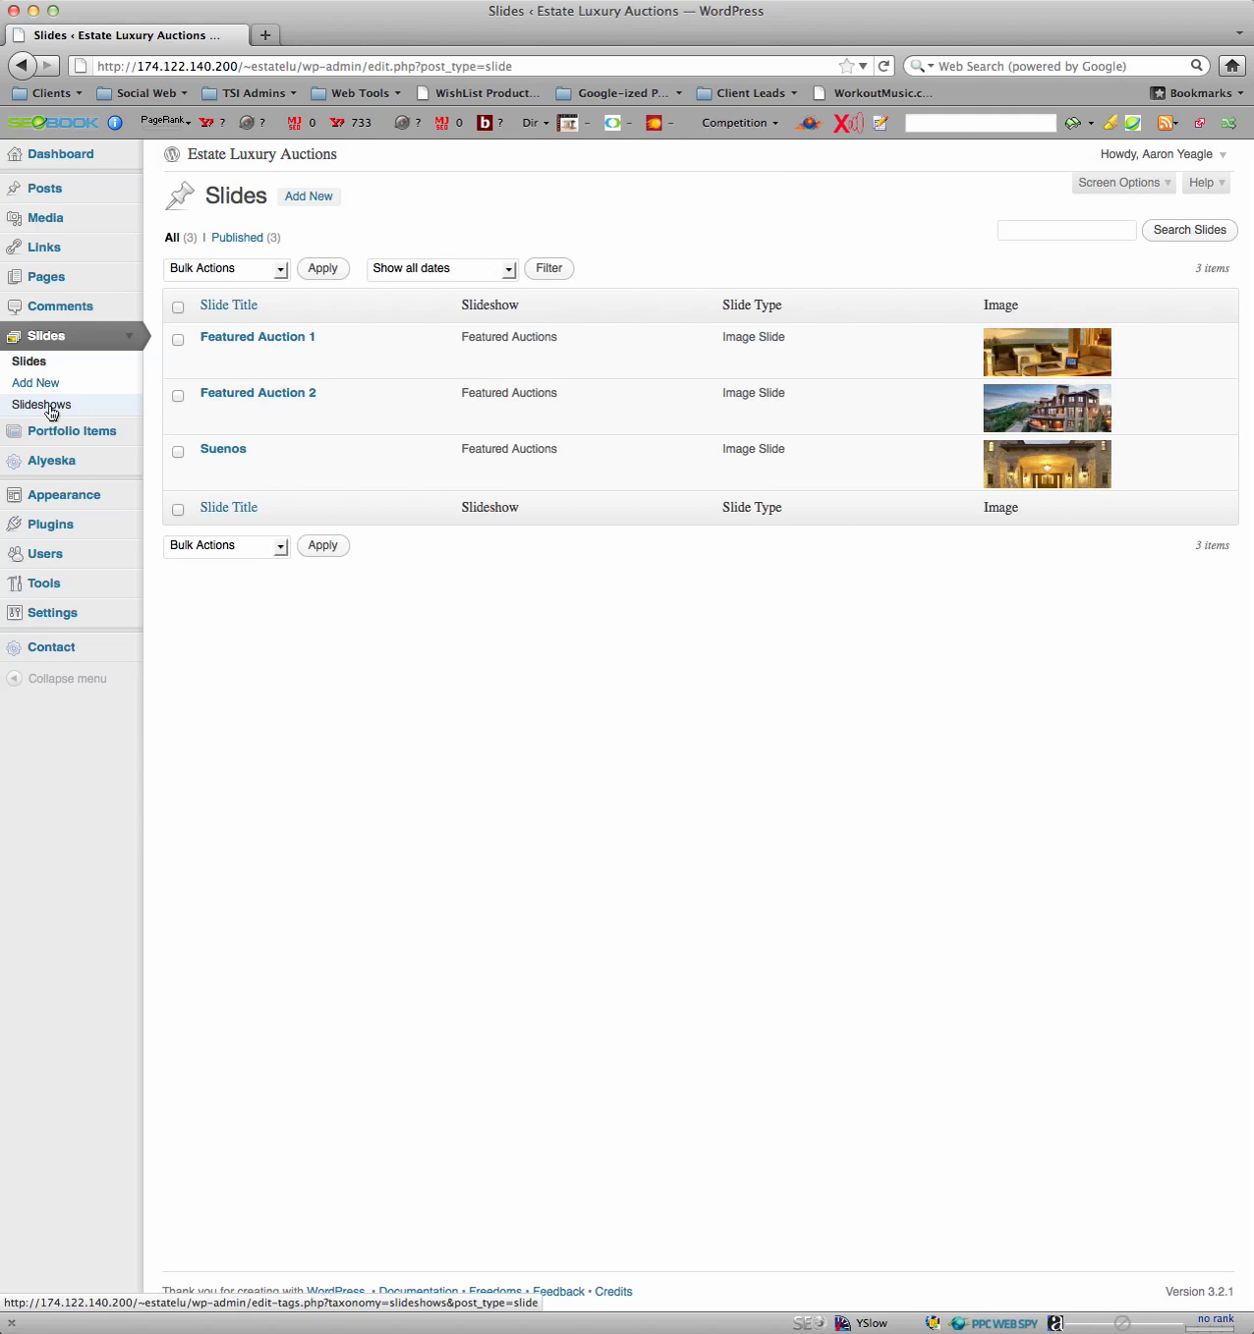
{"action": "mouse_move", "coordinate": [206, 442]}
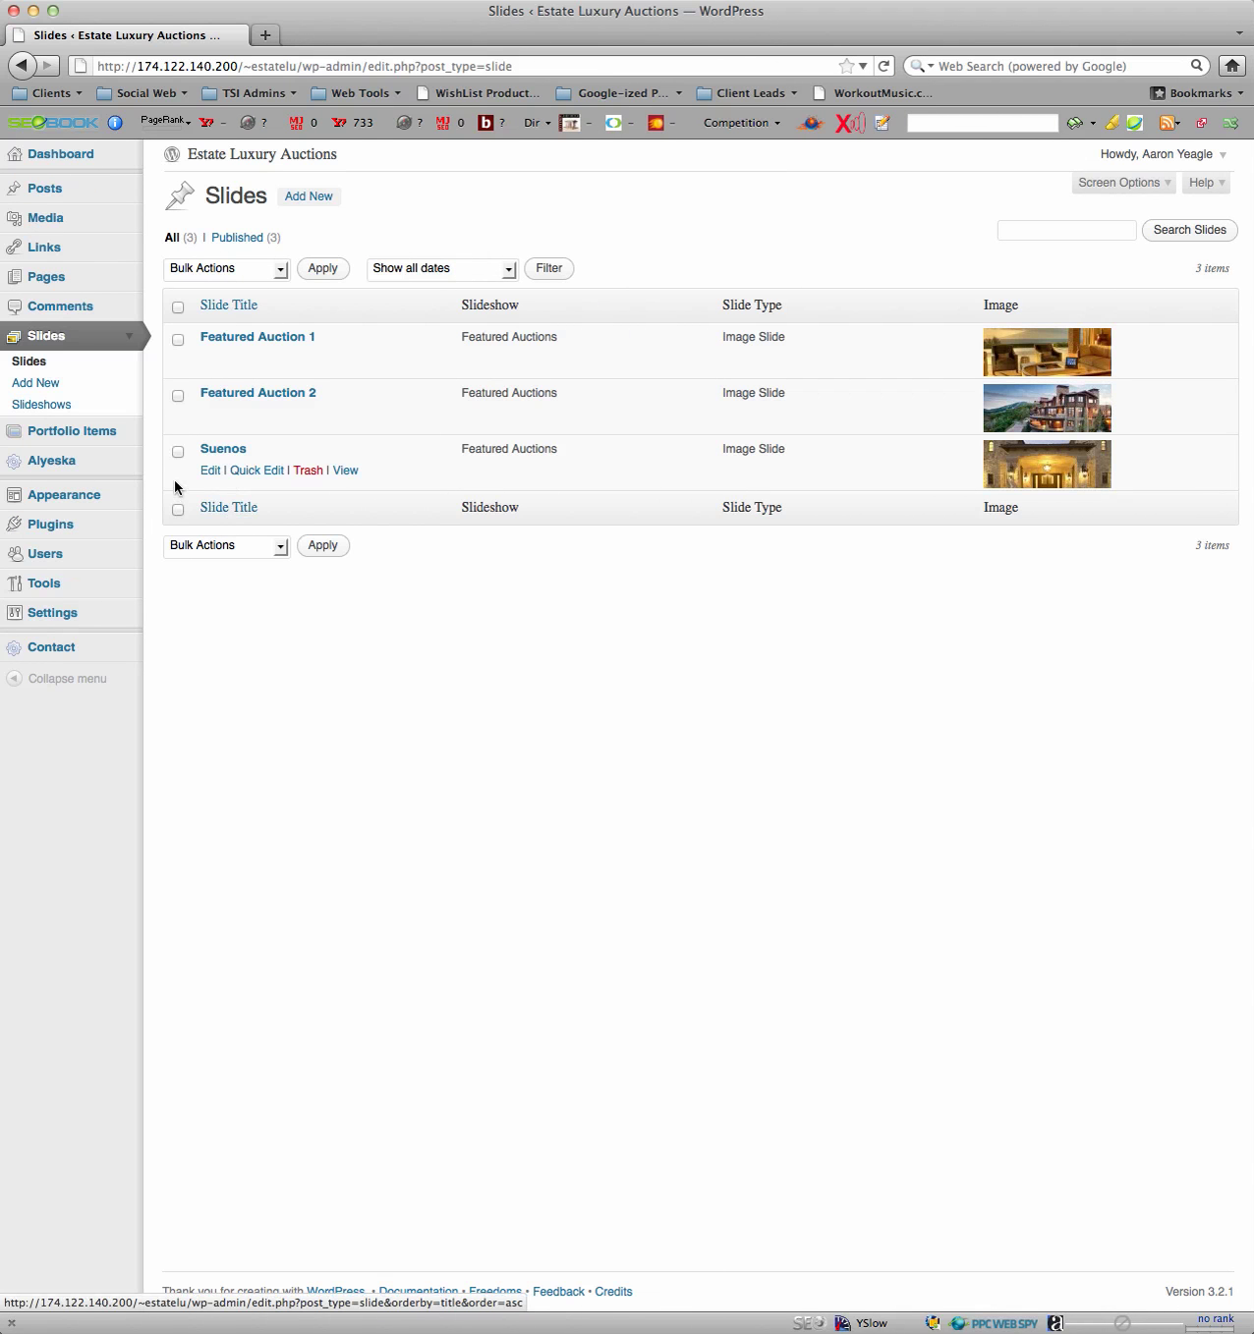
{"action": "mouse_move", "coordinate": [227, 348]}
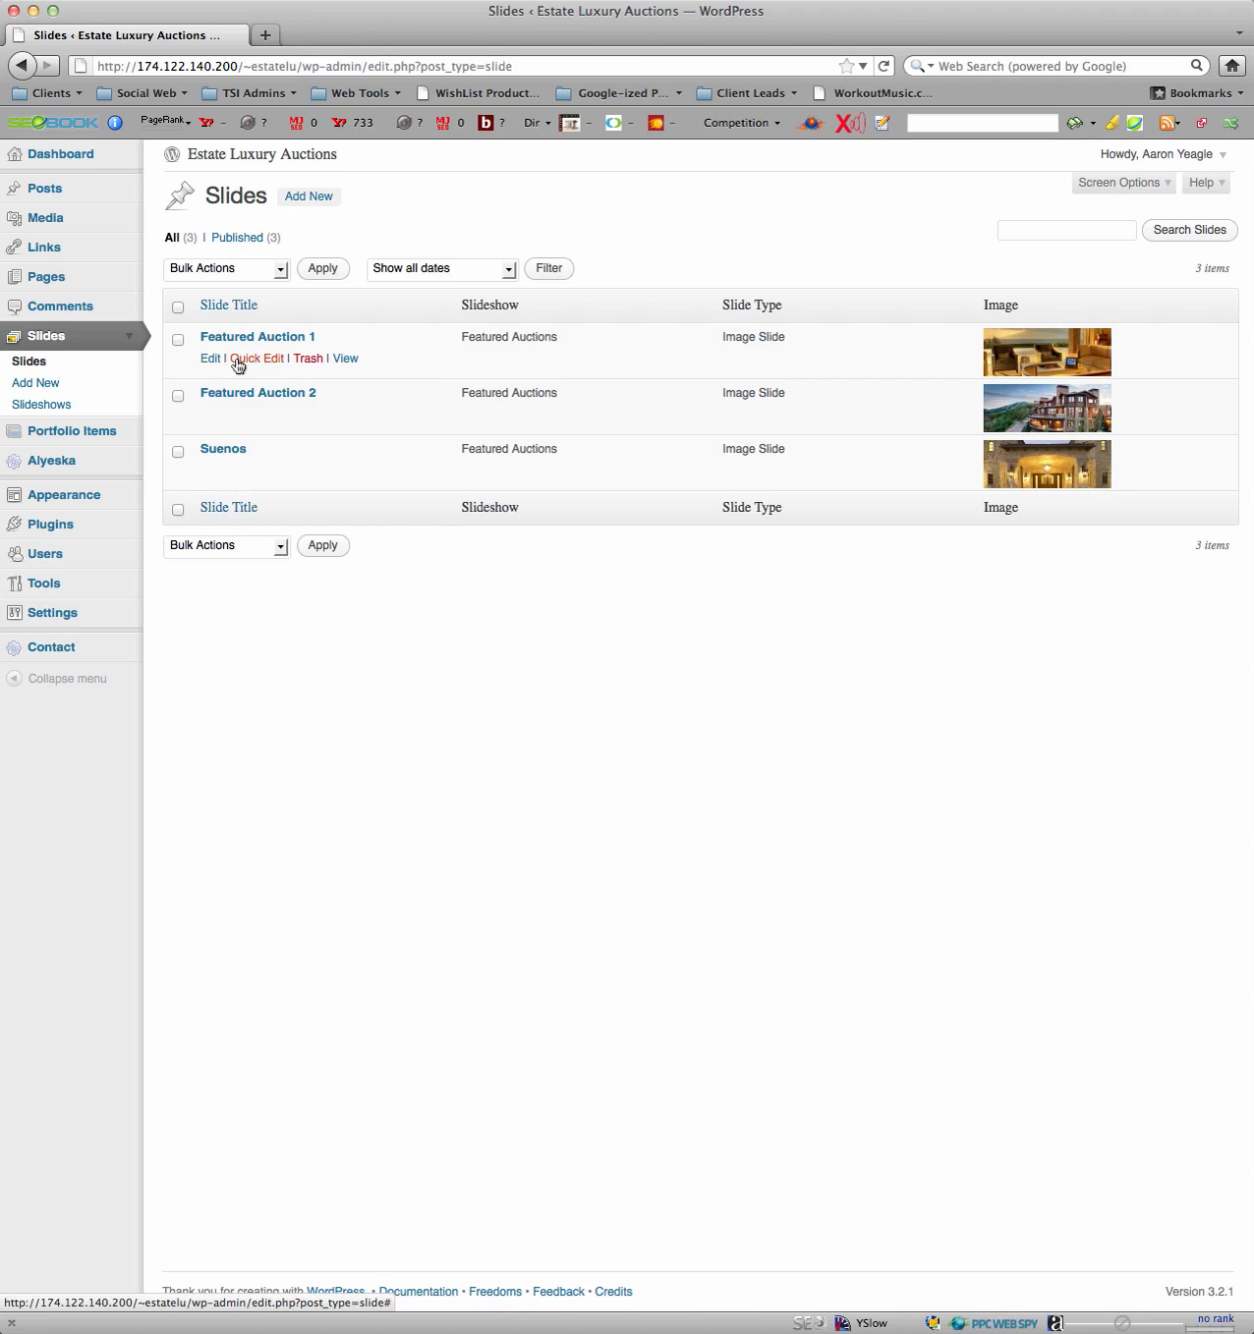
{"action": "mouse_move", "coordinate": [226, 476]}
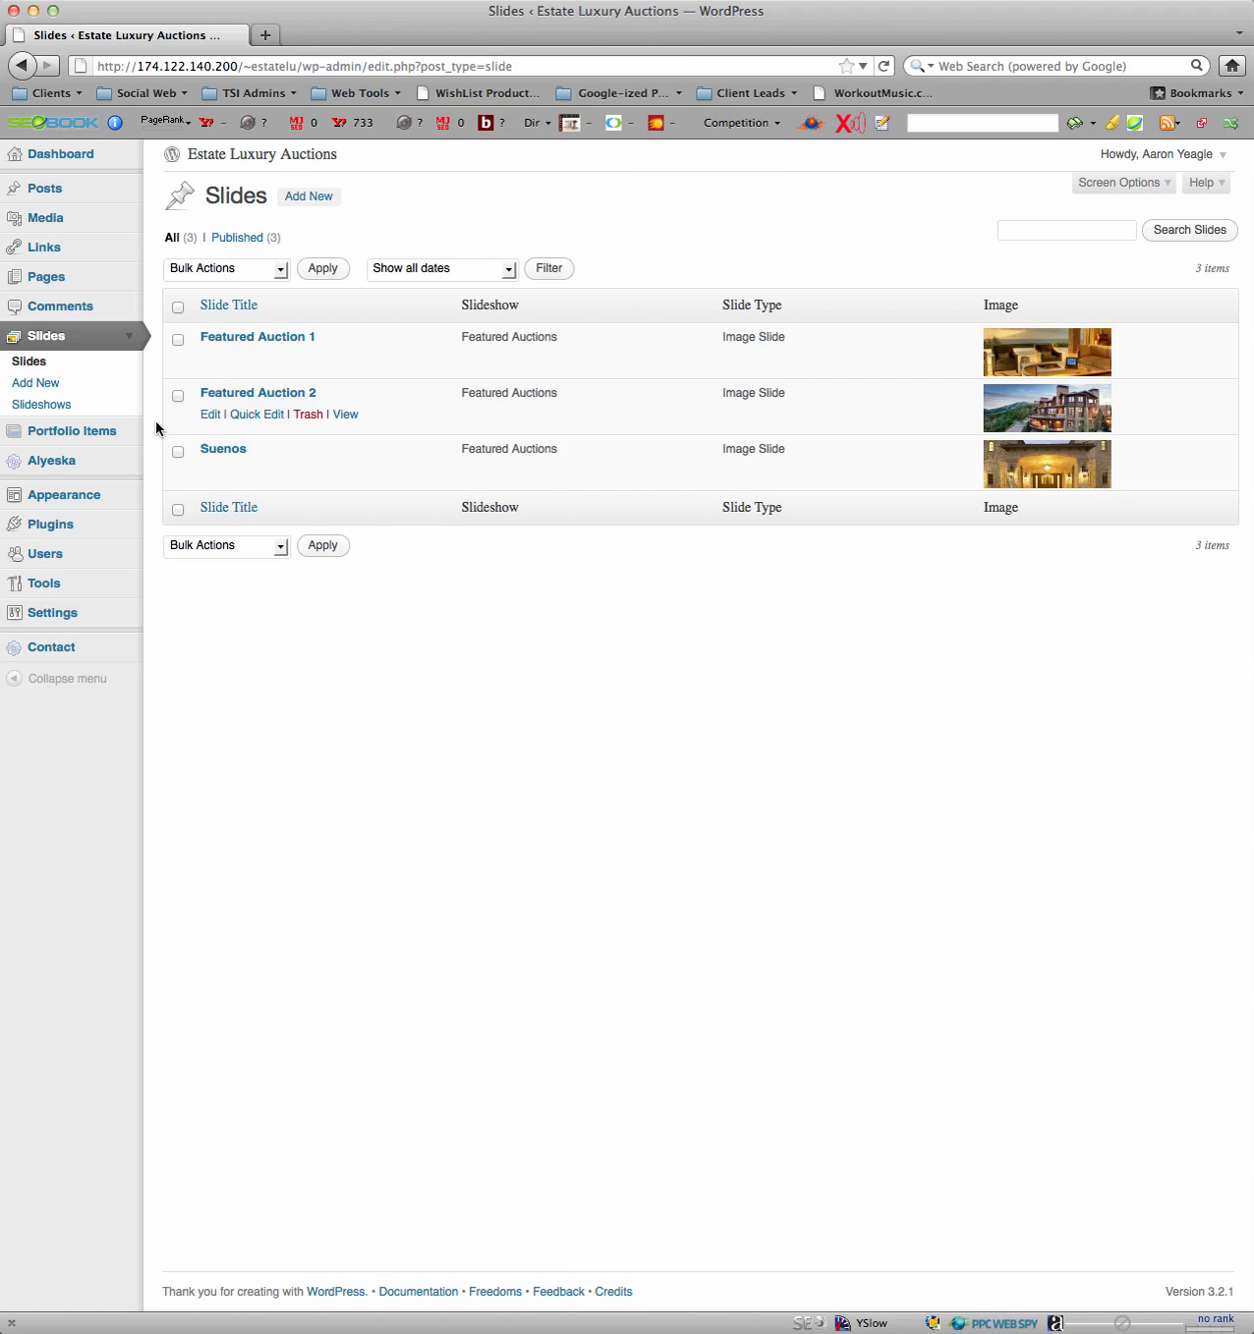
{"action": "left_click", "coordinate": [43, 403]}
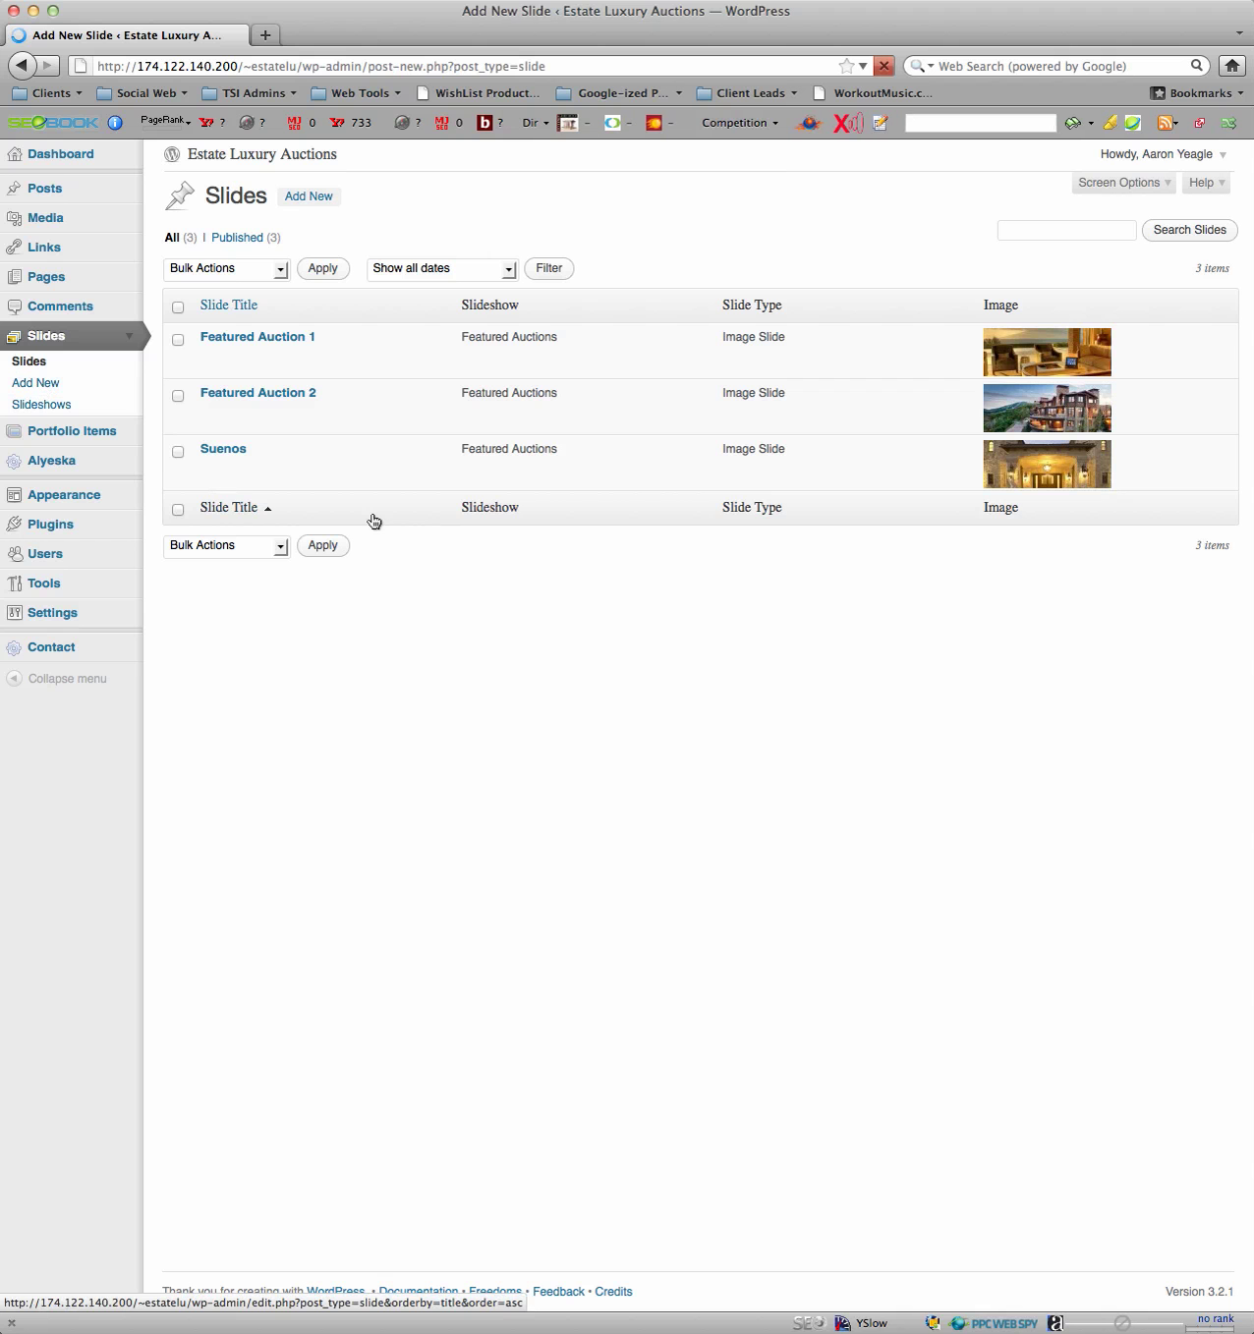
Enter placeholder text in the slide editor and look at the featured image upload dialog.
{"action": "left_click", "coordinate": [979, 528]}
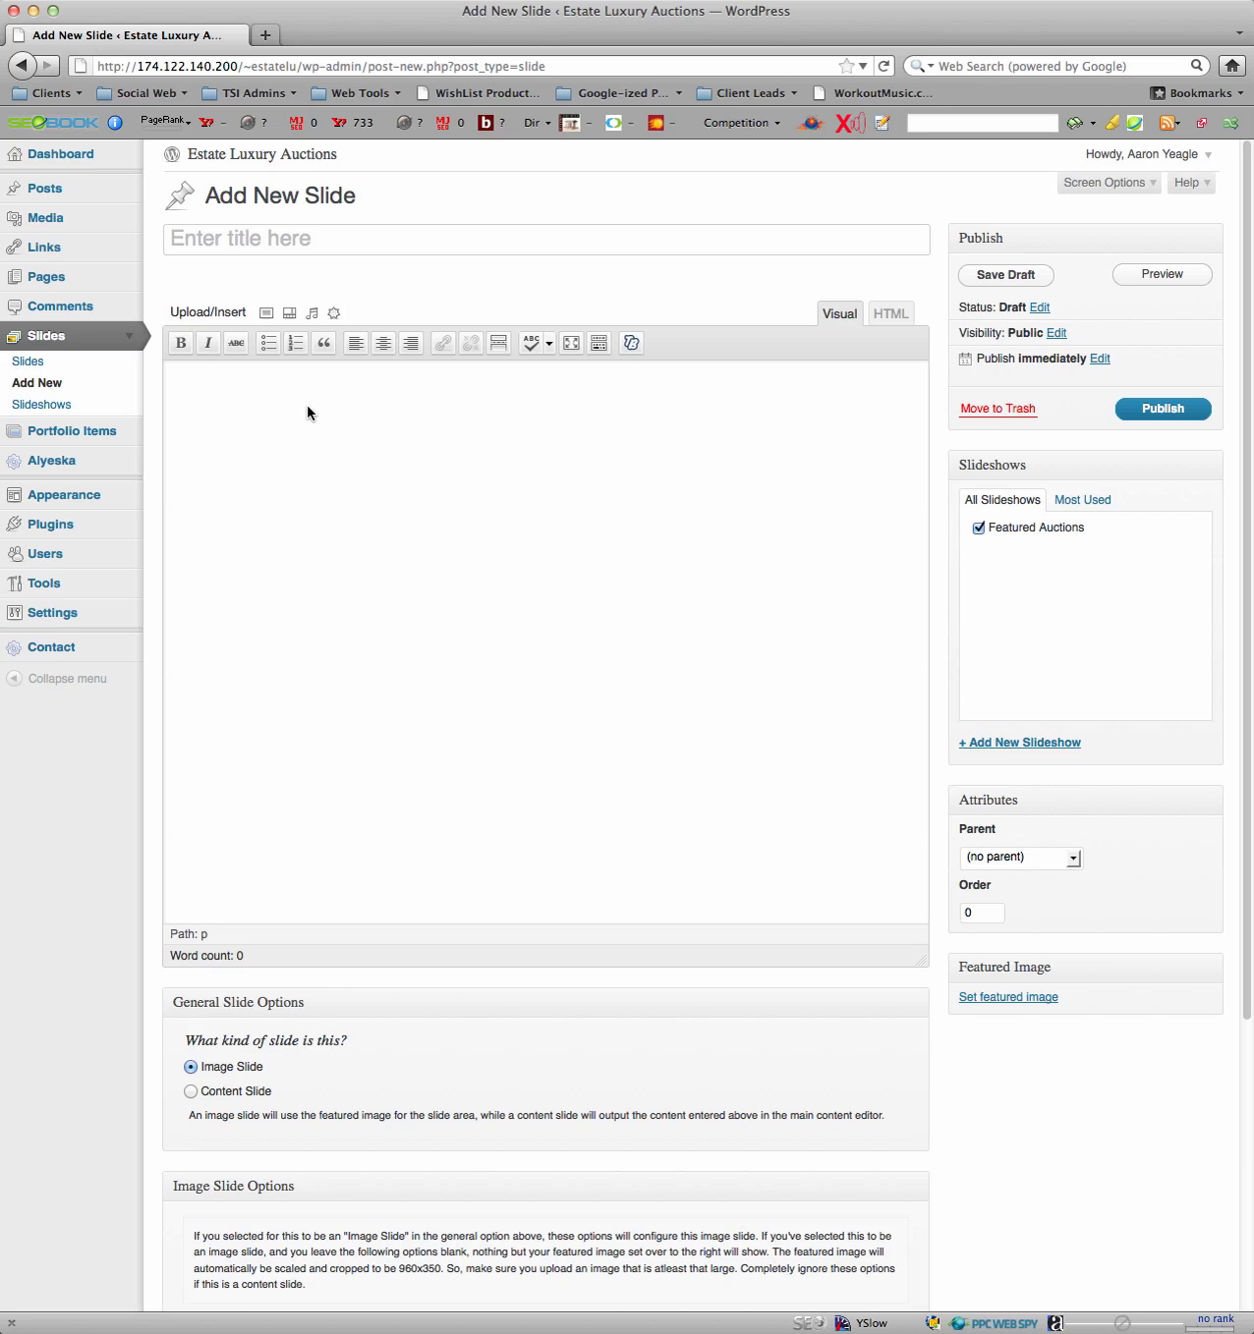
{"action": "type", "text": "a;osbnosanoirn;o"}
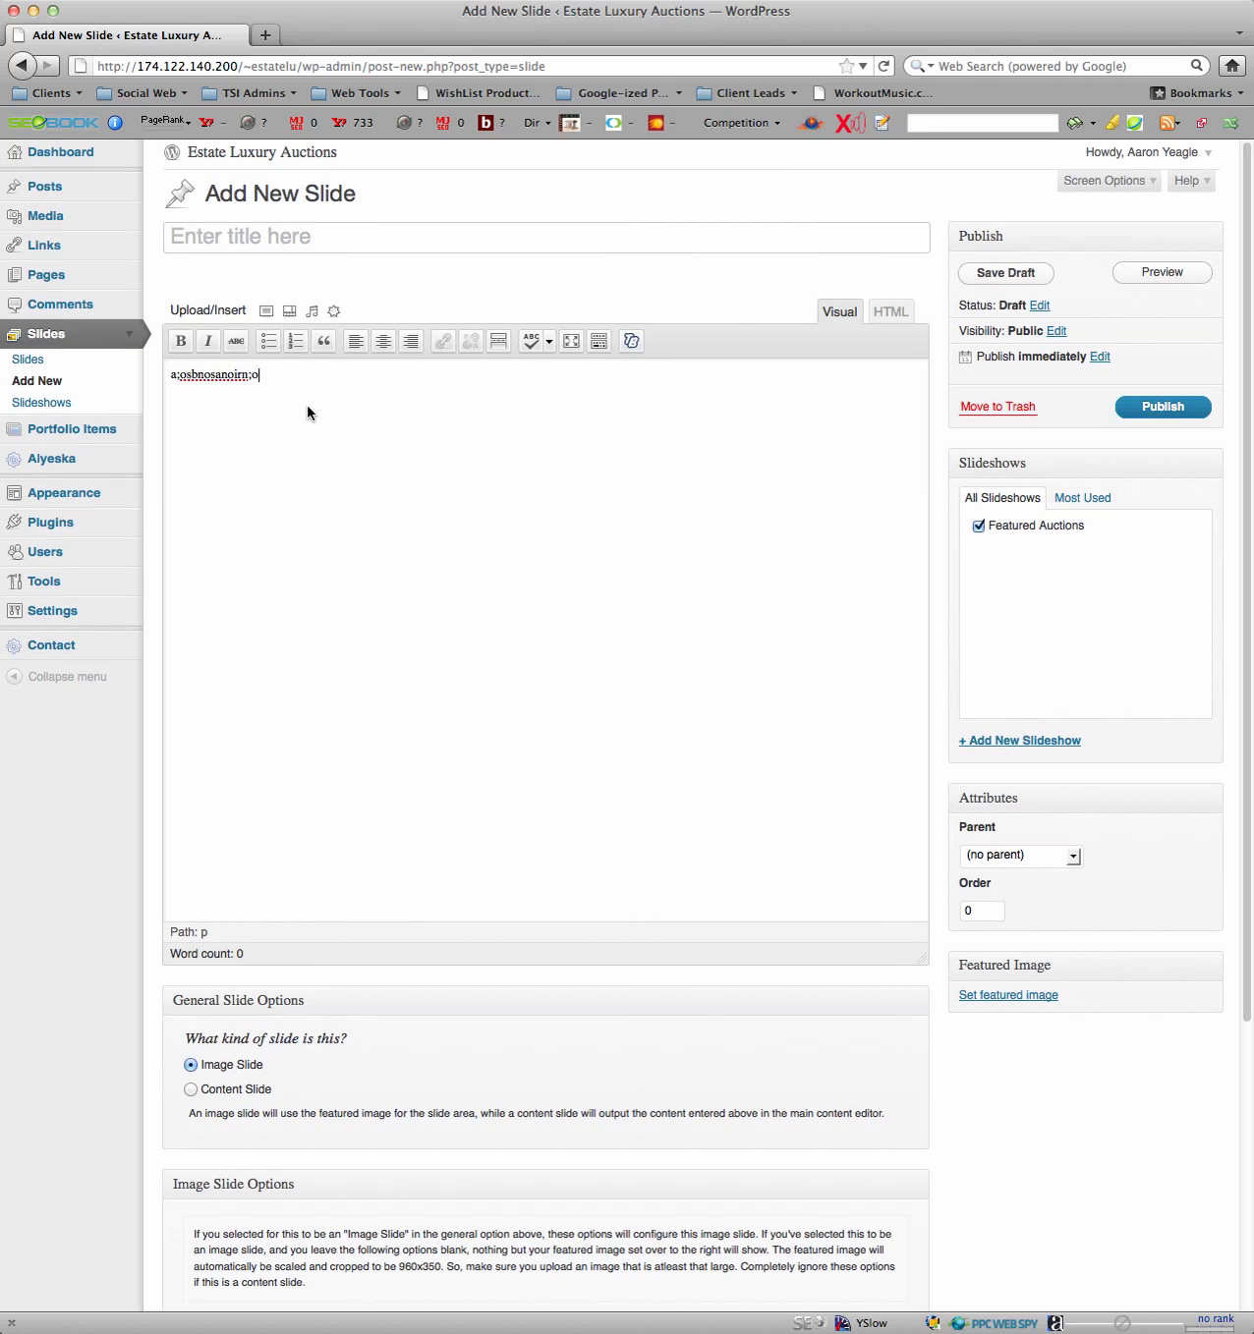
{"action": "left_click", "coordinate": [996, 999]}
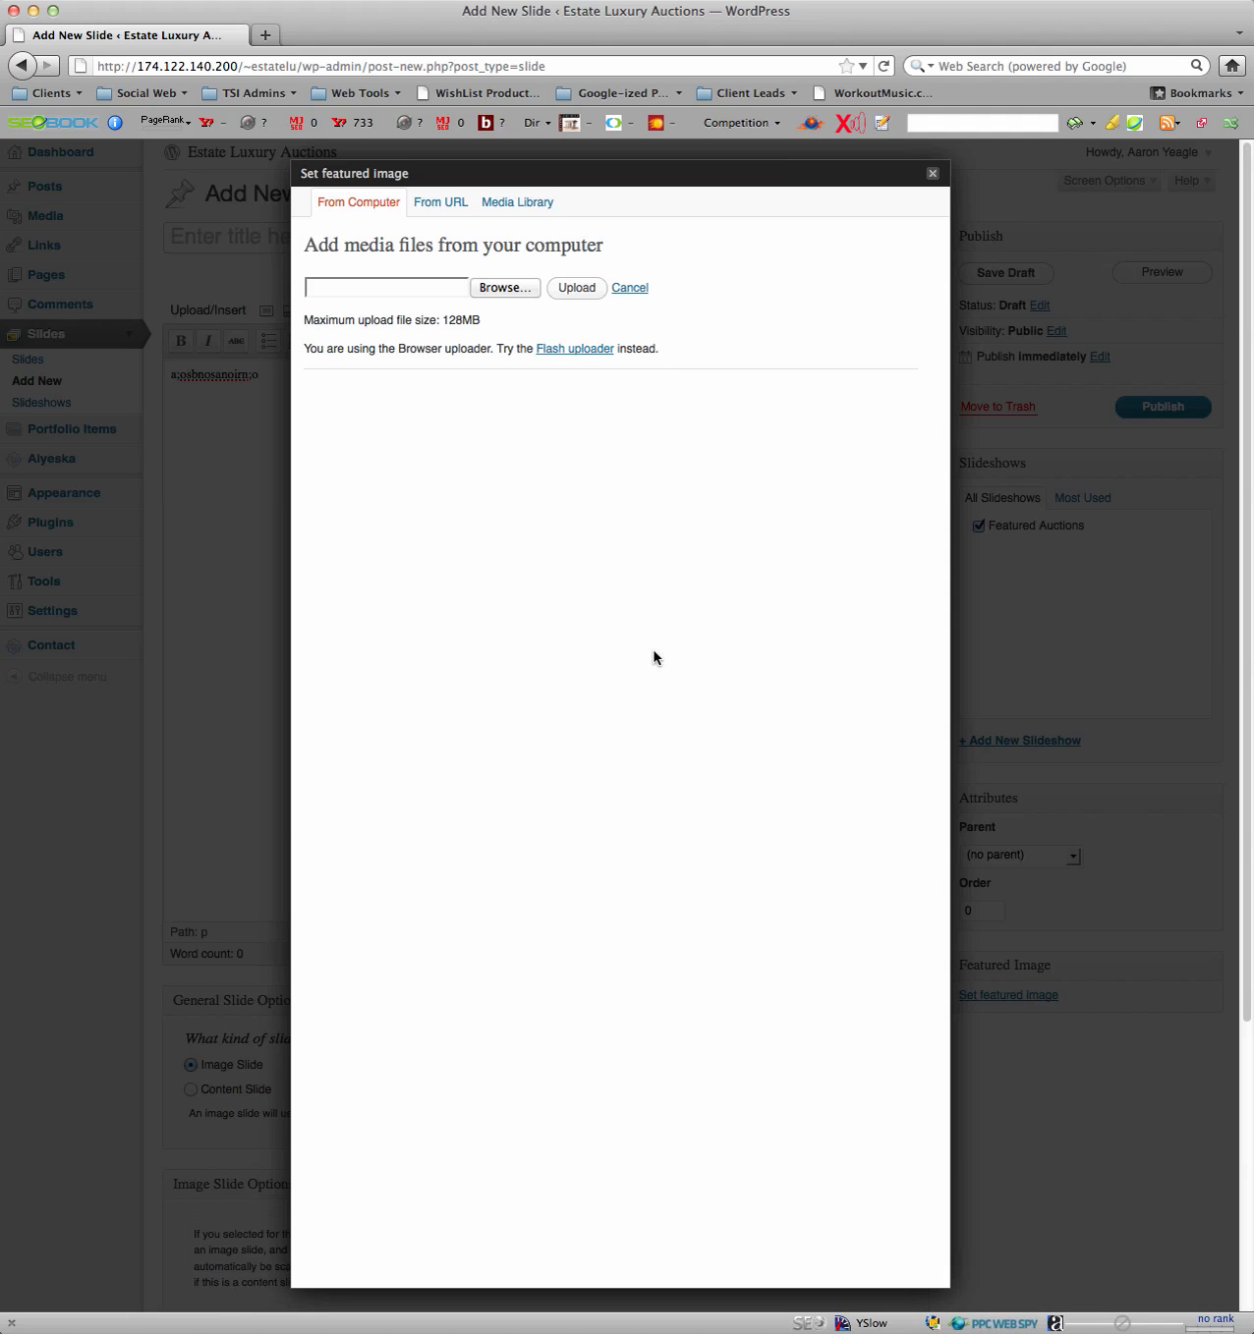
{"action": "left_click", "coordinate": [931, 174]}
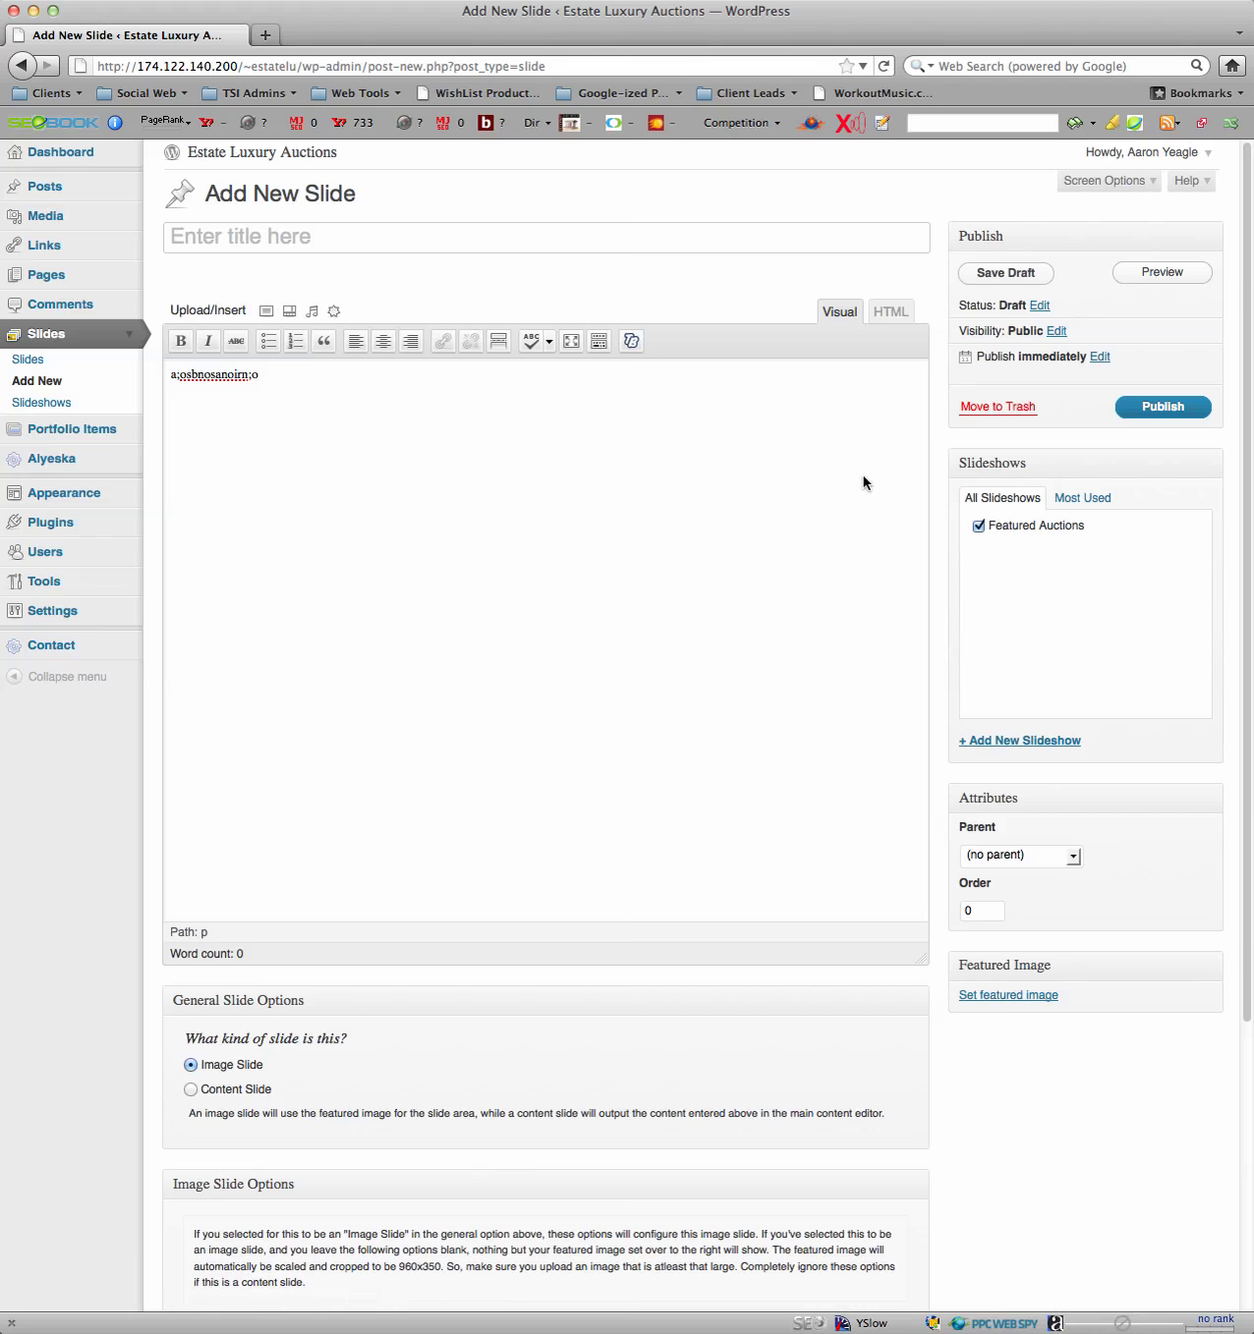
Scroll through the new slide's options: Featured Auctions slideshow, Image Slide type.
{"action": "scroll", "coordinate": [849, 539], "scroll_direction": "down", "scroll_amount": 5}
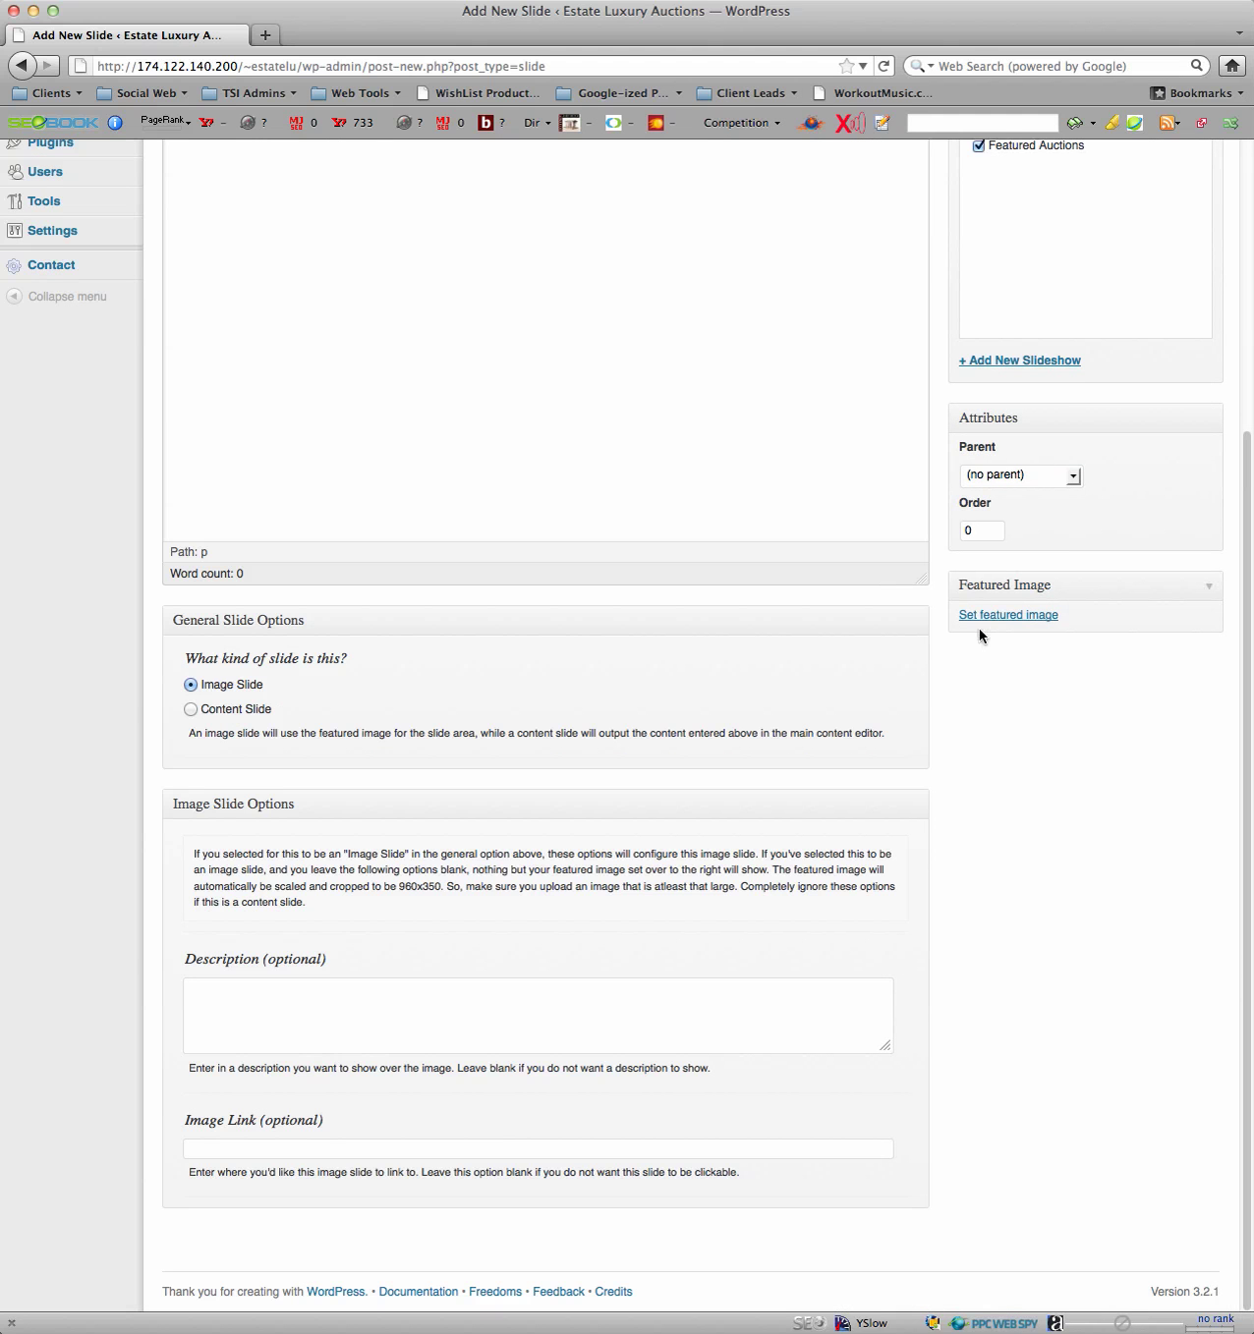
{"action": "scroll", "coordinate": [468, 880], "scroll_direction": "up", "scroll_amount": 5}
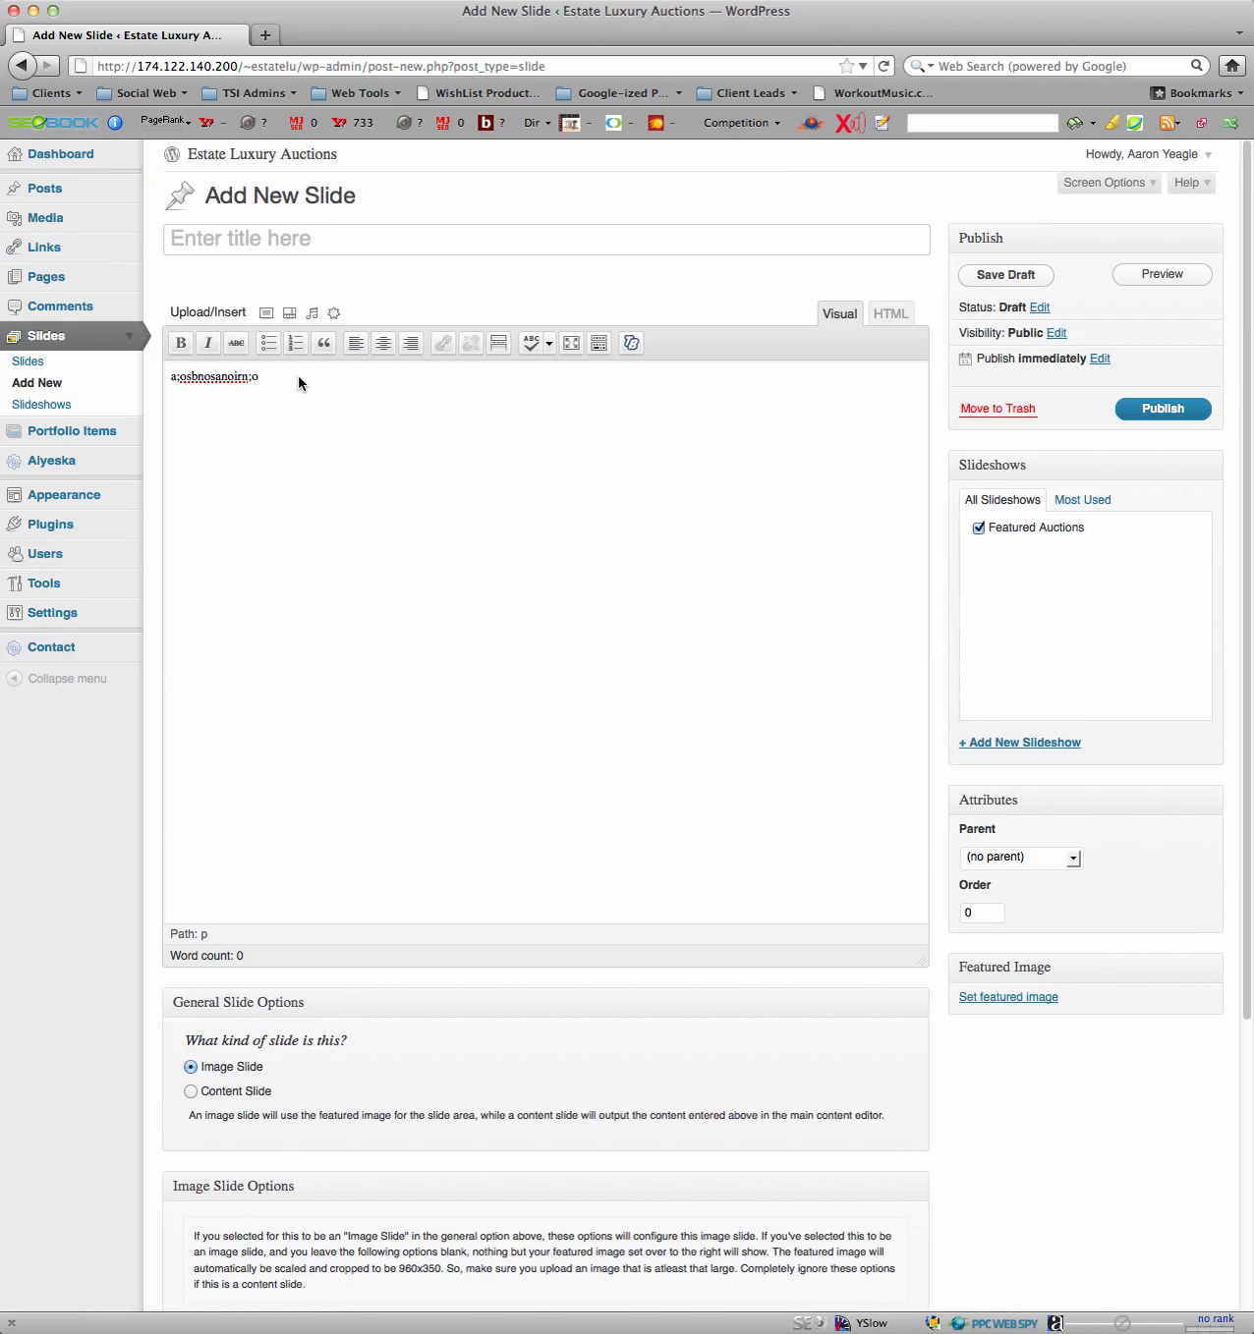
{"action": "scroll", "coordinate": [420, 1039], "scroll_direction": "down", "scroll_amount": 4}
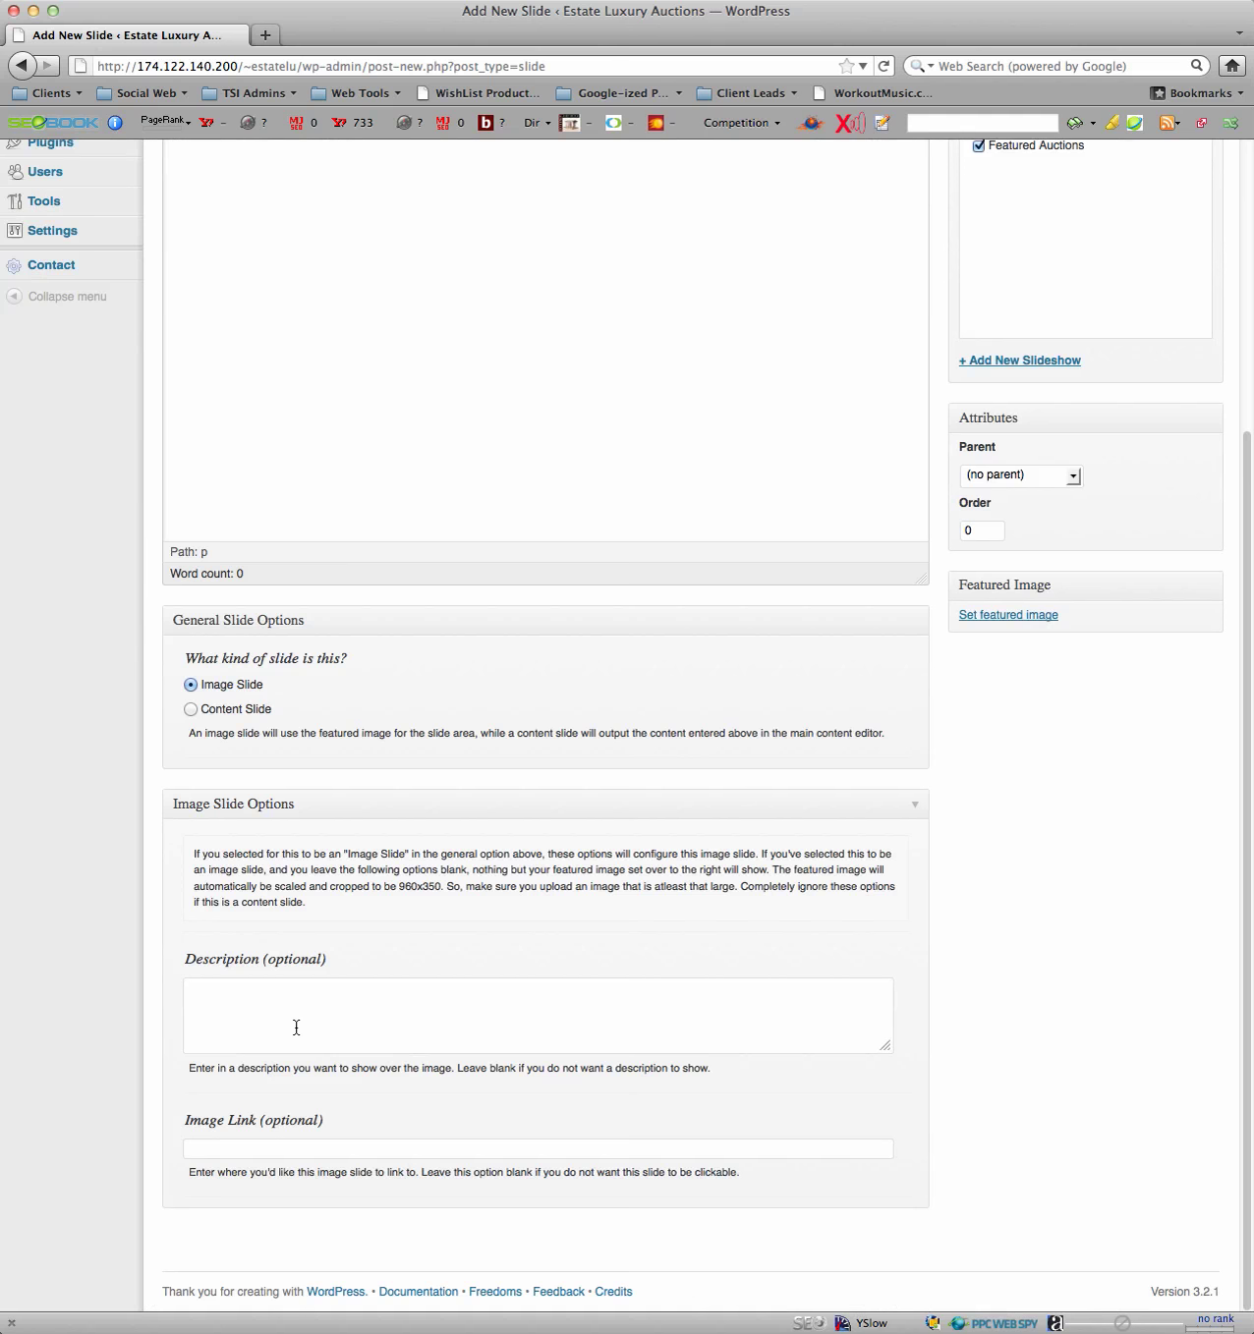
{"action": "scroll", "coordinate": [297, 1027], "scroll_direction": "up", "scroll_amount": 4}
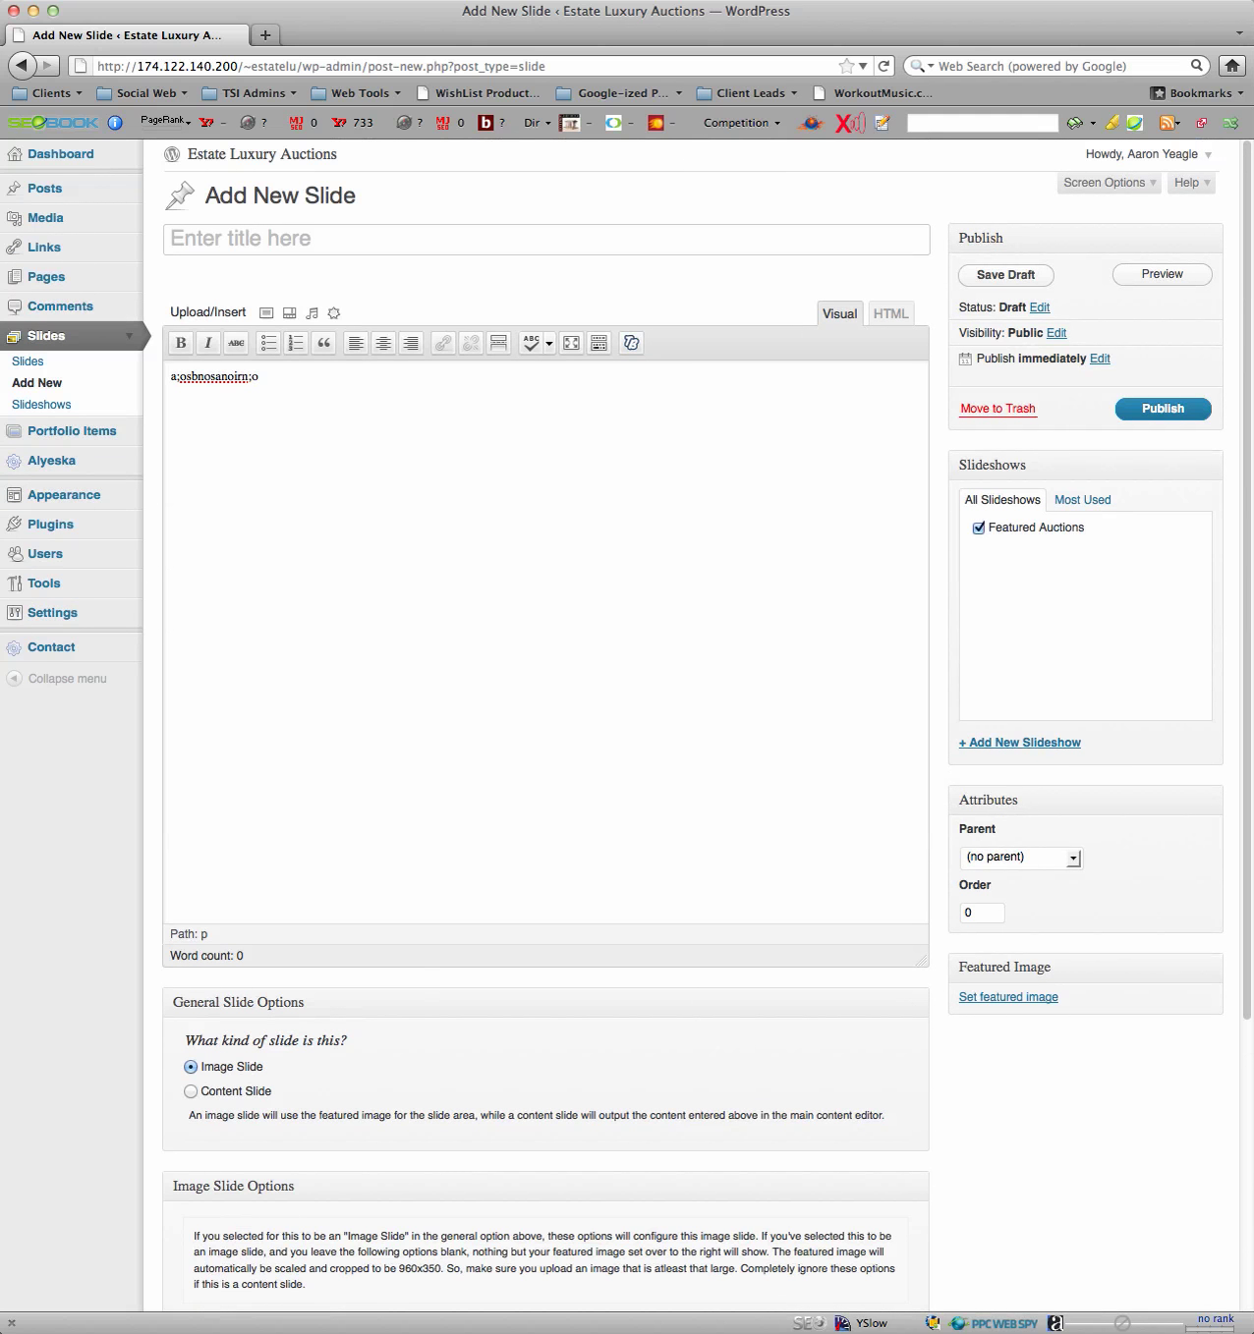
Leave the unsaved new slide without saving and open Featured Auction 1 for editing.
{"action": "left_click", "coordinate": [60, 379]}
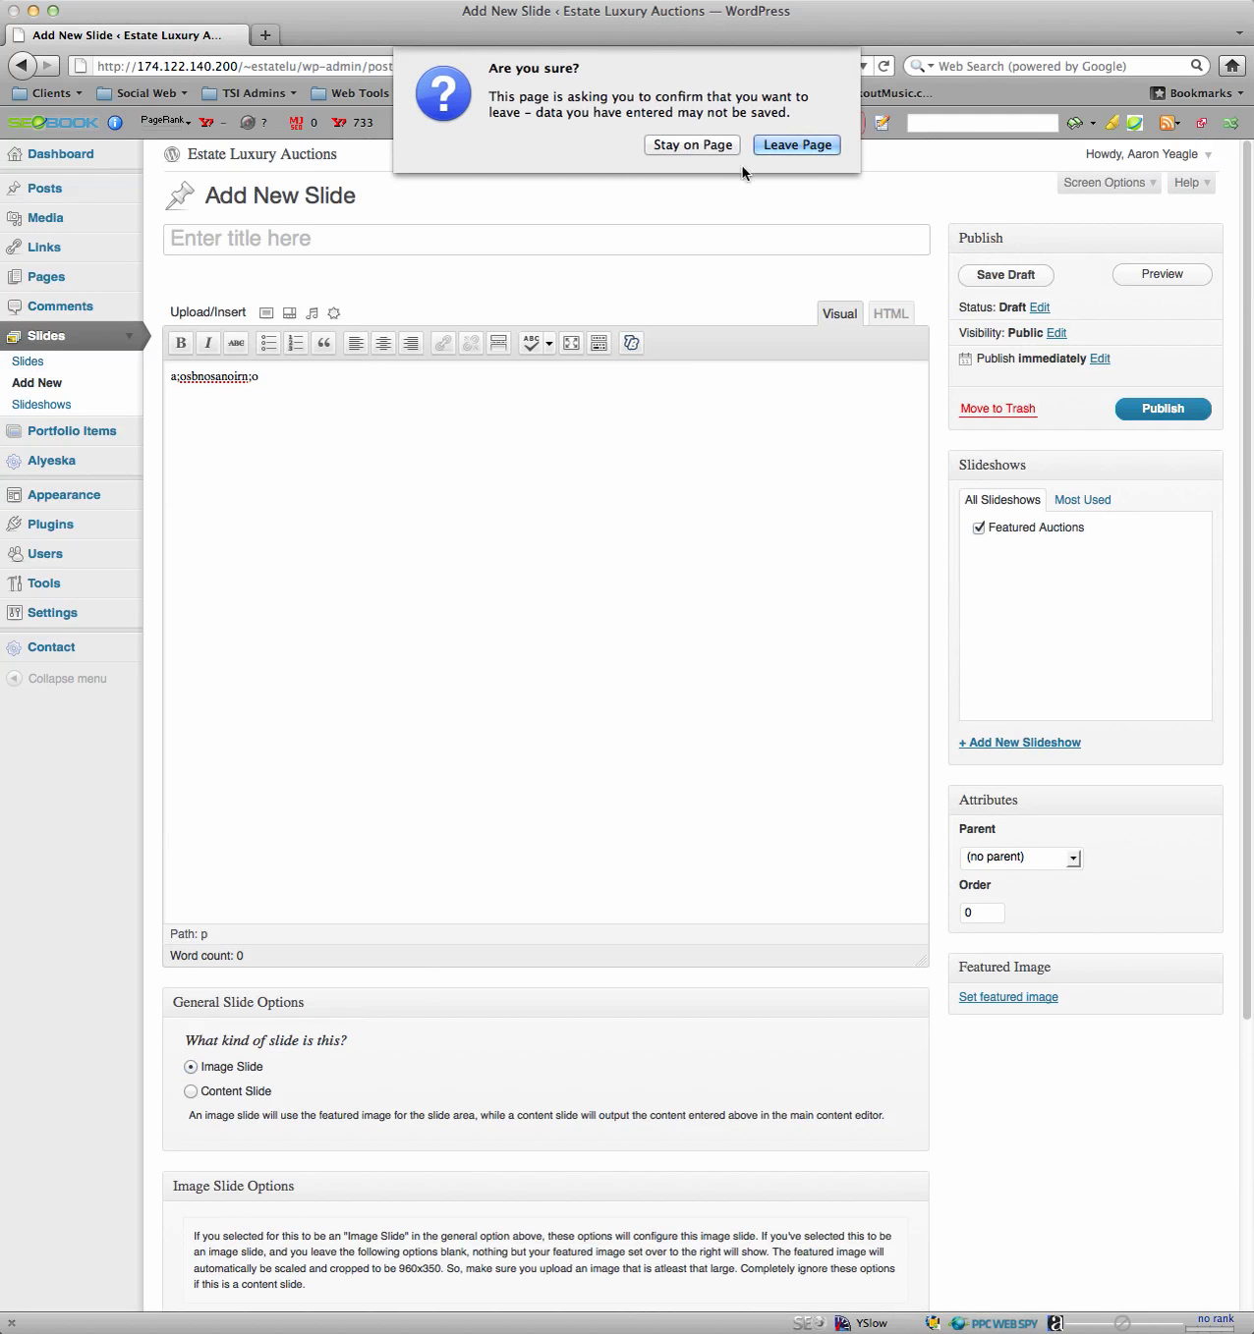
{"action": "left_click", "coordinate": [780, 146]}
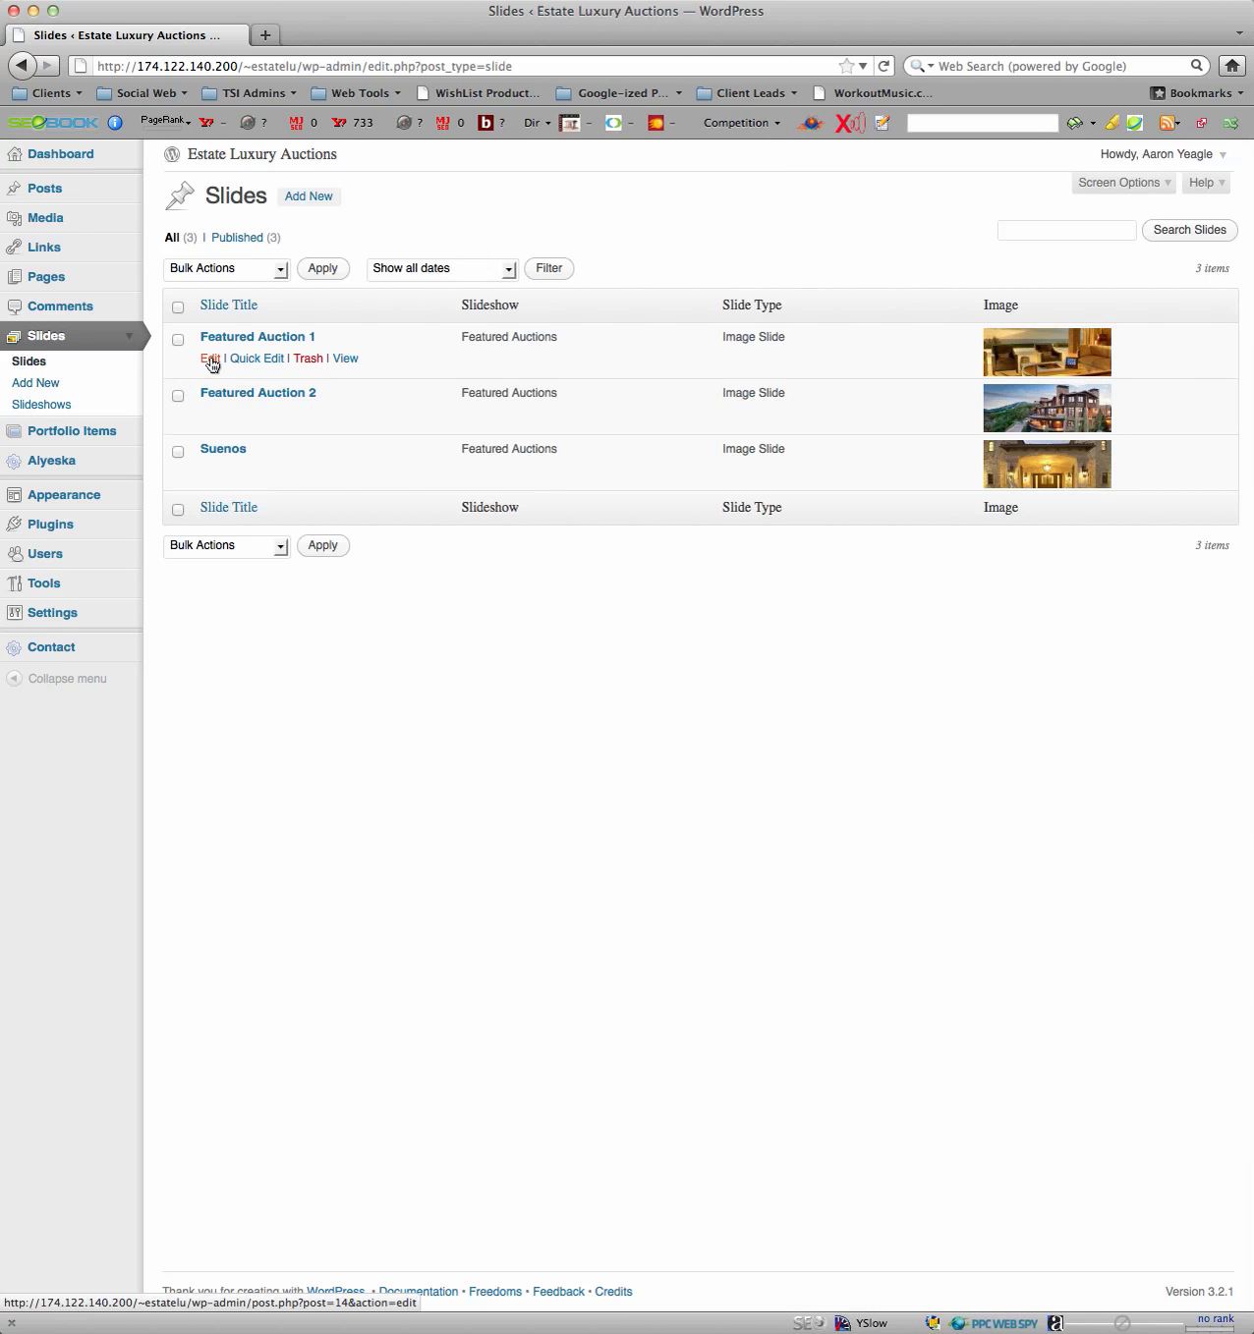
{"action": "left_click", "coordinate": [212, 360]}
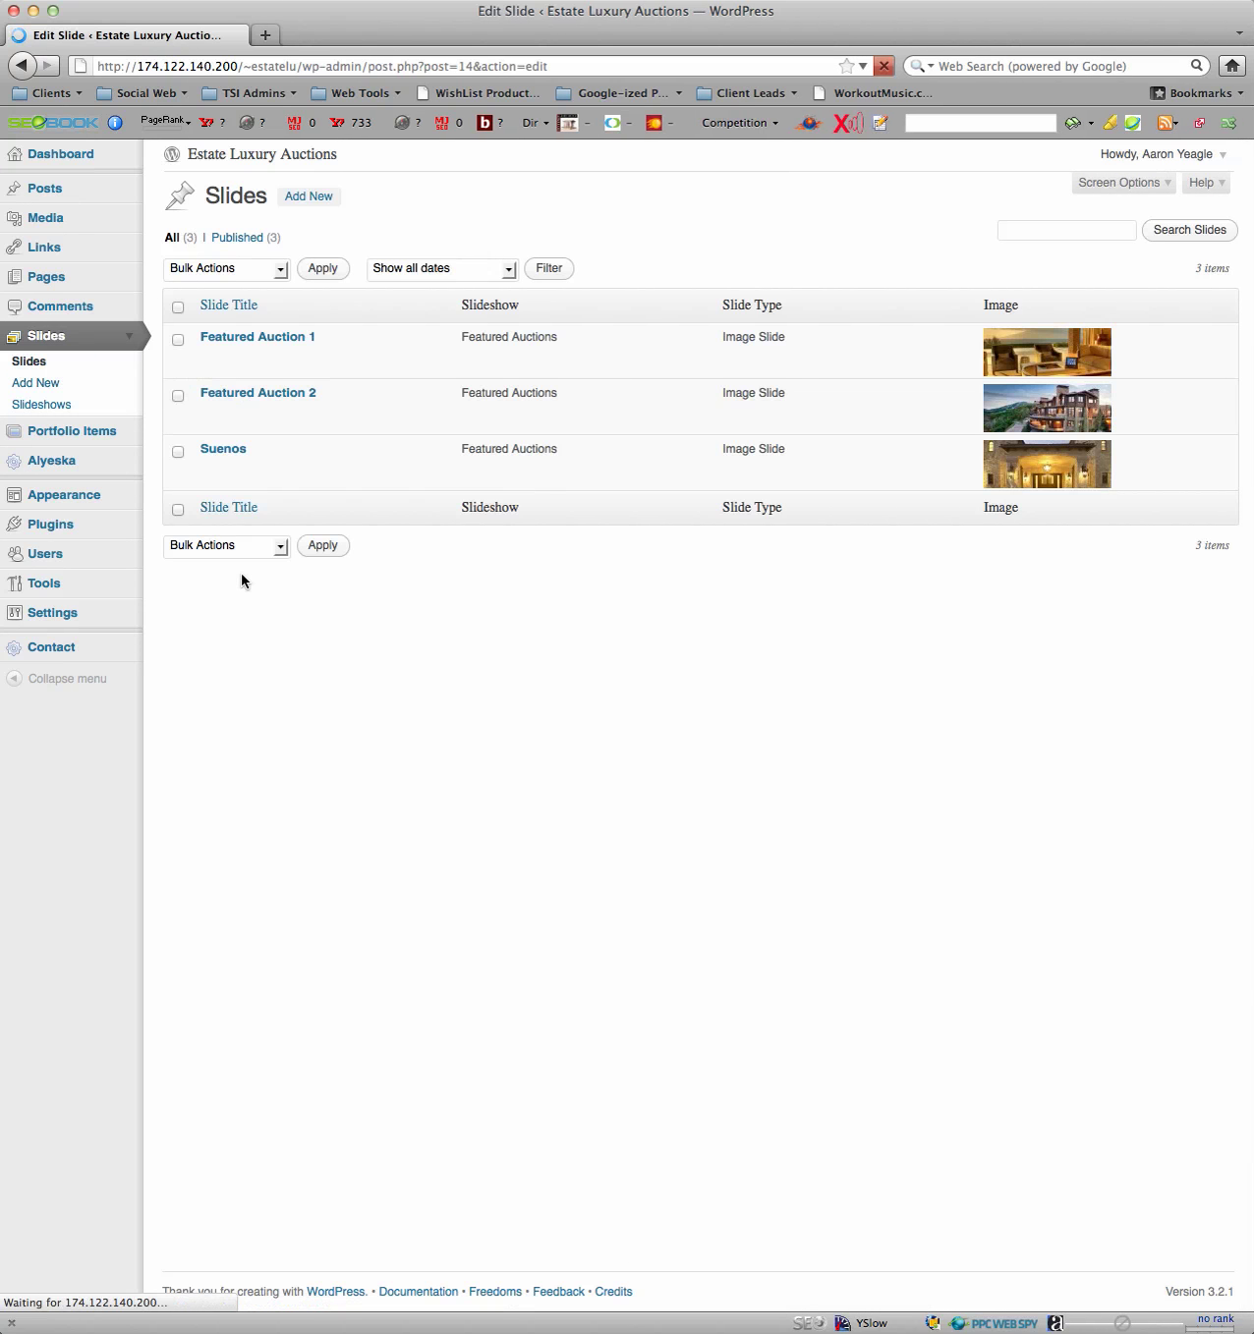
Inspect Featured Auction 1's image link ending in 1.jpg, then go back to the Slides list.
{"action": "scroll", "coordinate": [241, 574], "scroll_direction": "down", "scroll_amount": 5}
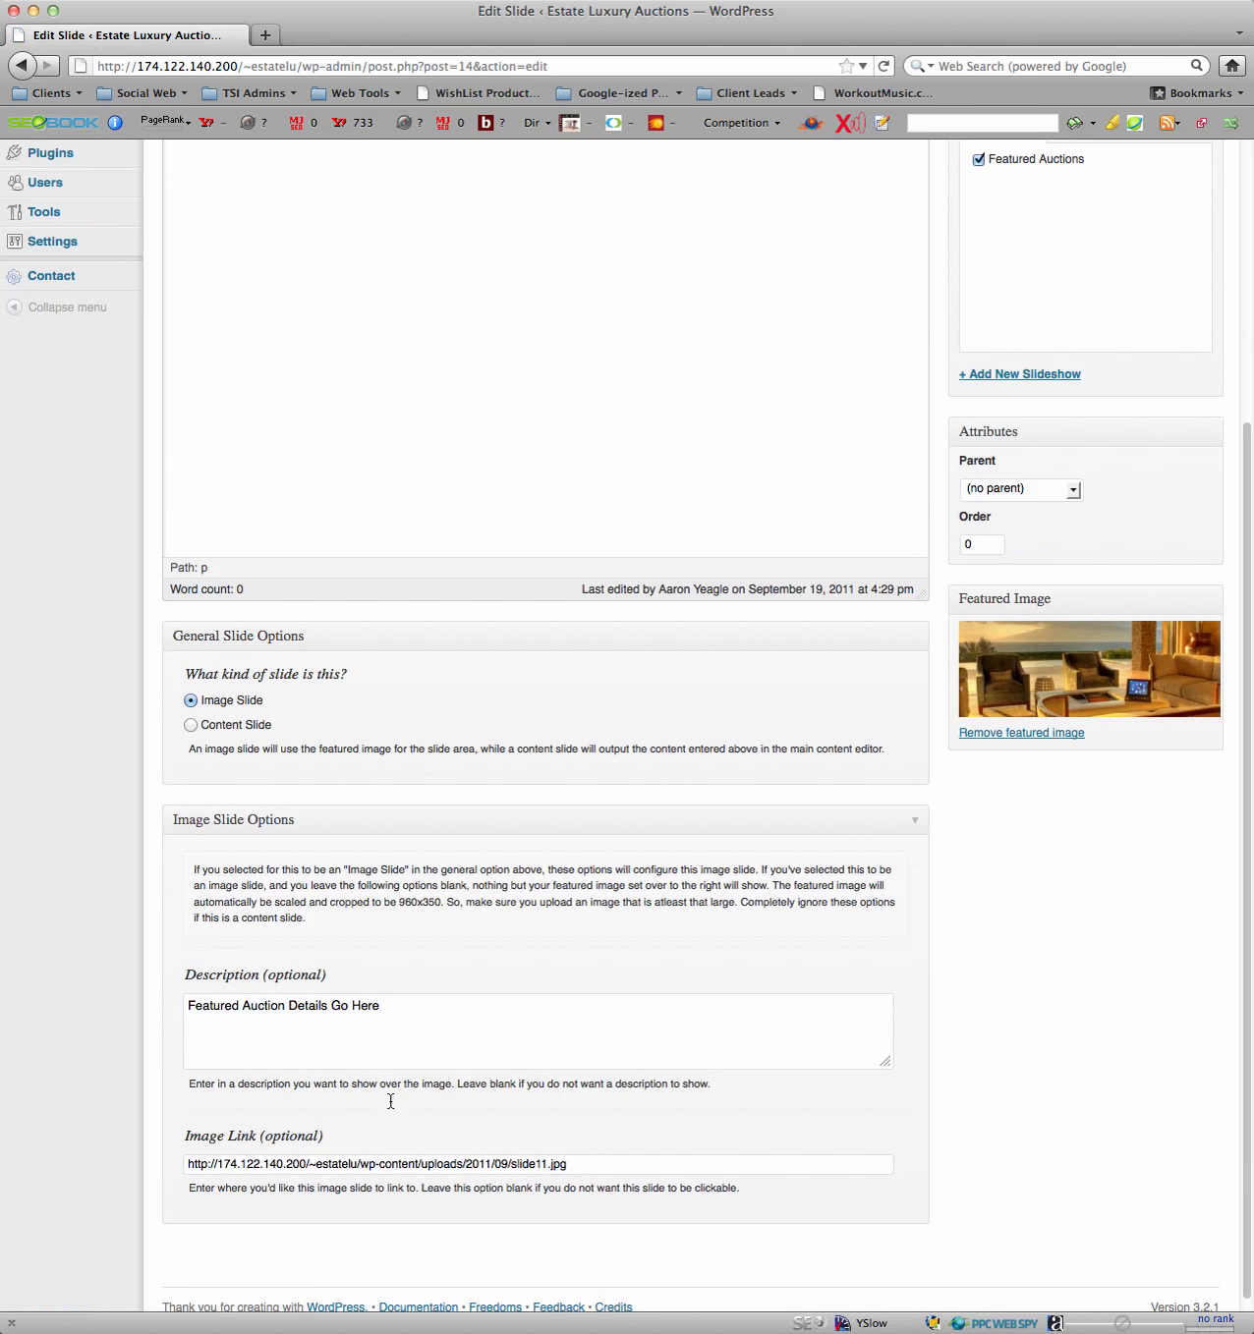
{"action": "left_click_drag", "start_coordinate": [607, 1172], "coordinate": [541, 1165]}
{"action": "left_click", "coordinate": [373, 1023]}
{"action": "scroll", "coordinate": [600, 1179], "scroll_direction": "up", "scroll_amount": 5}
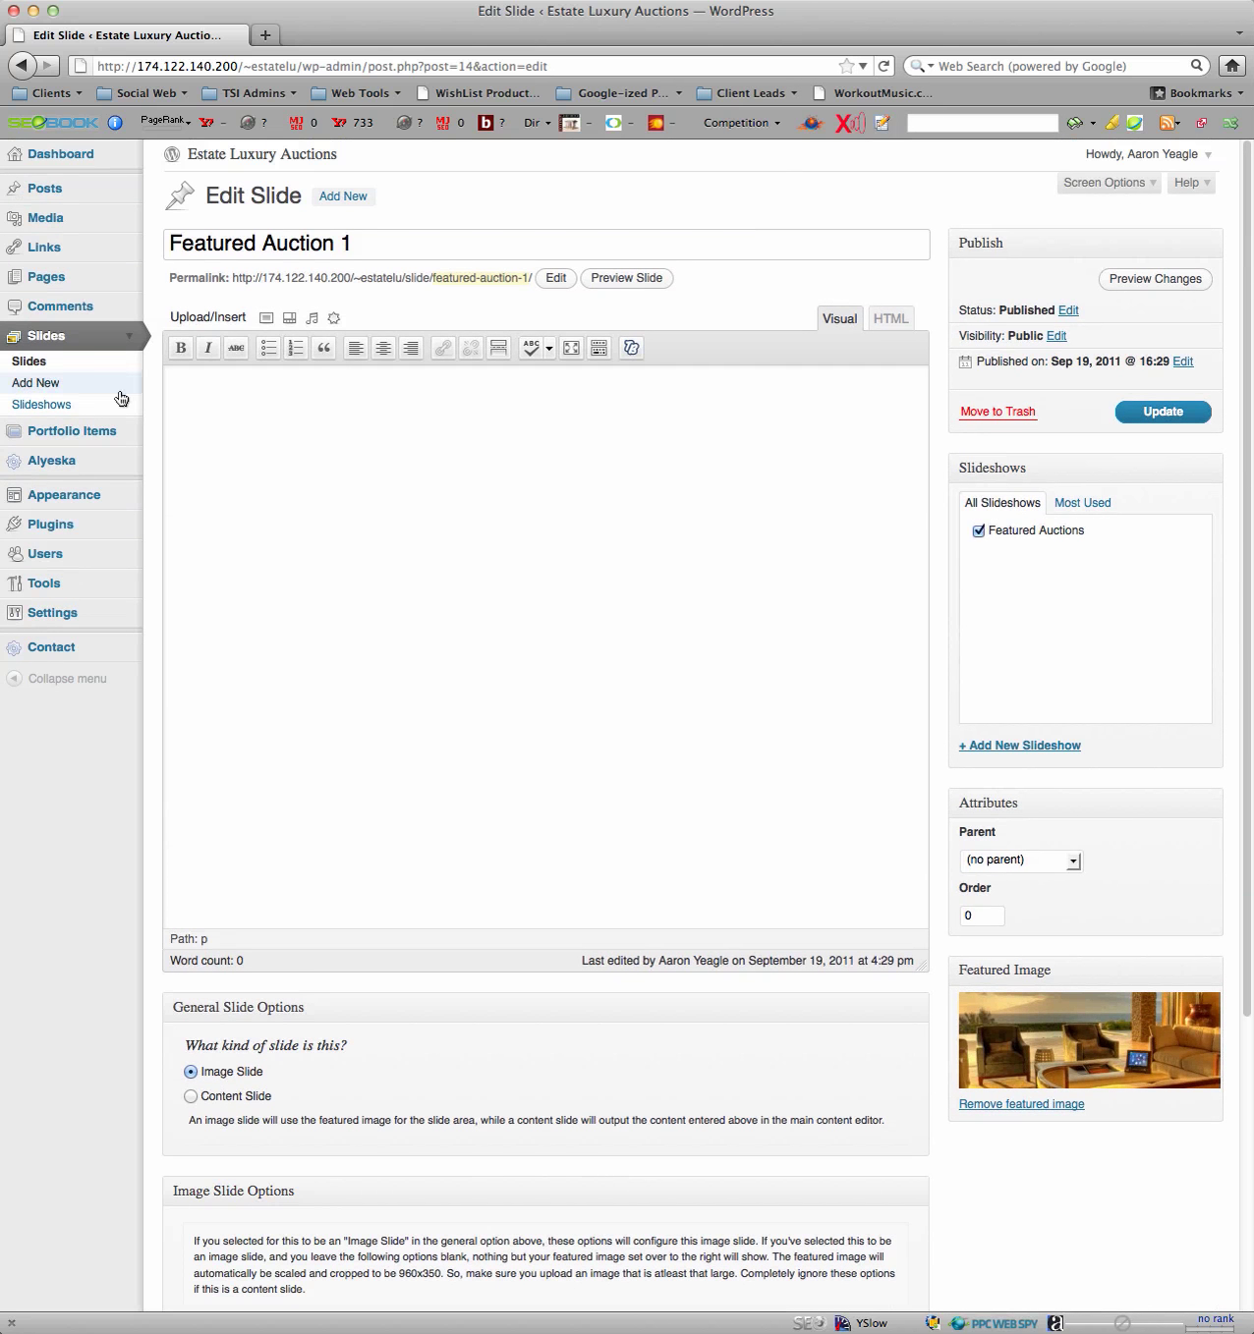
{"action": "left_click", "coordinate": [30, 363]}
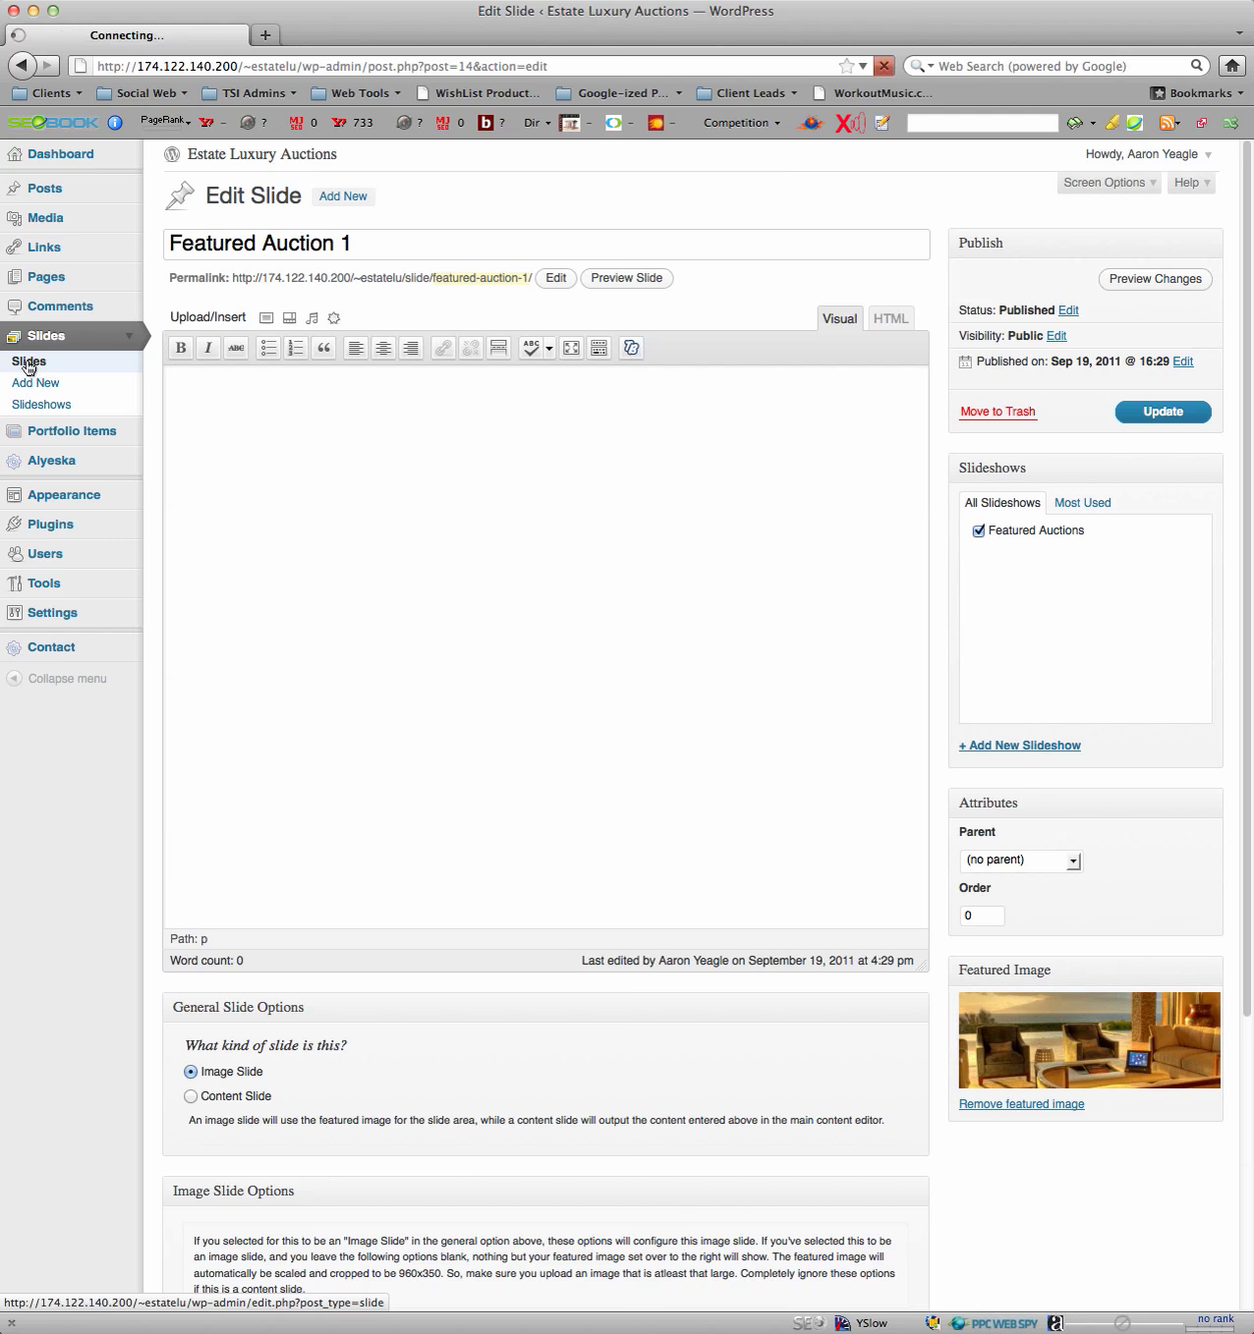
Open the Estate Luxury Auctions homepage in a new tab and look over its featured slide.
{"action": "right_click", "coordinate": [253, 160]}
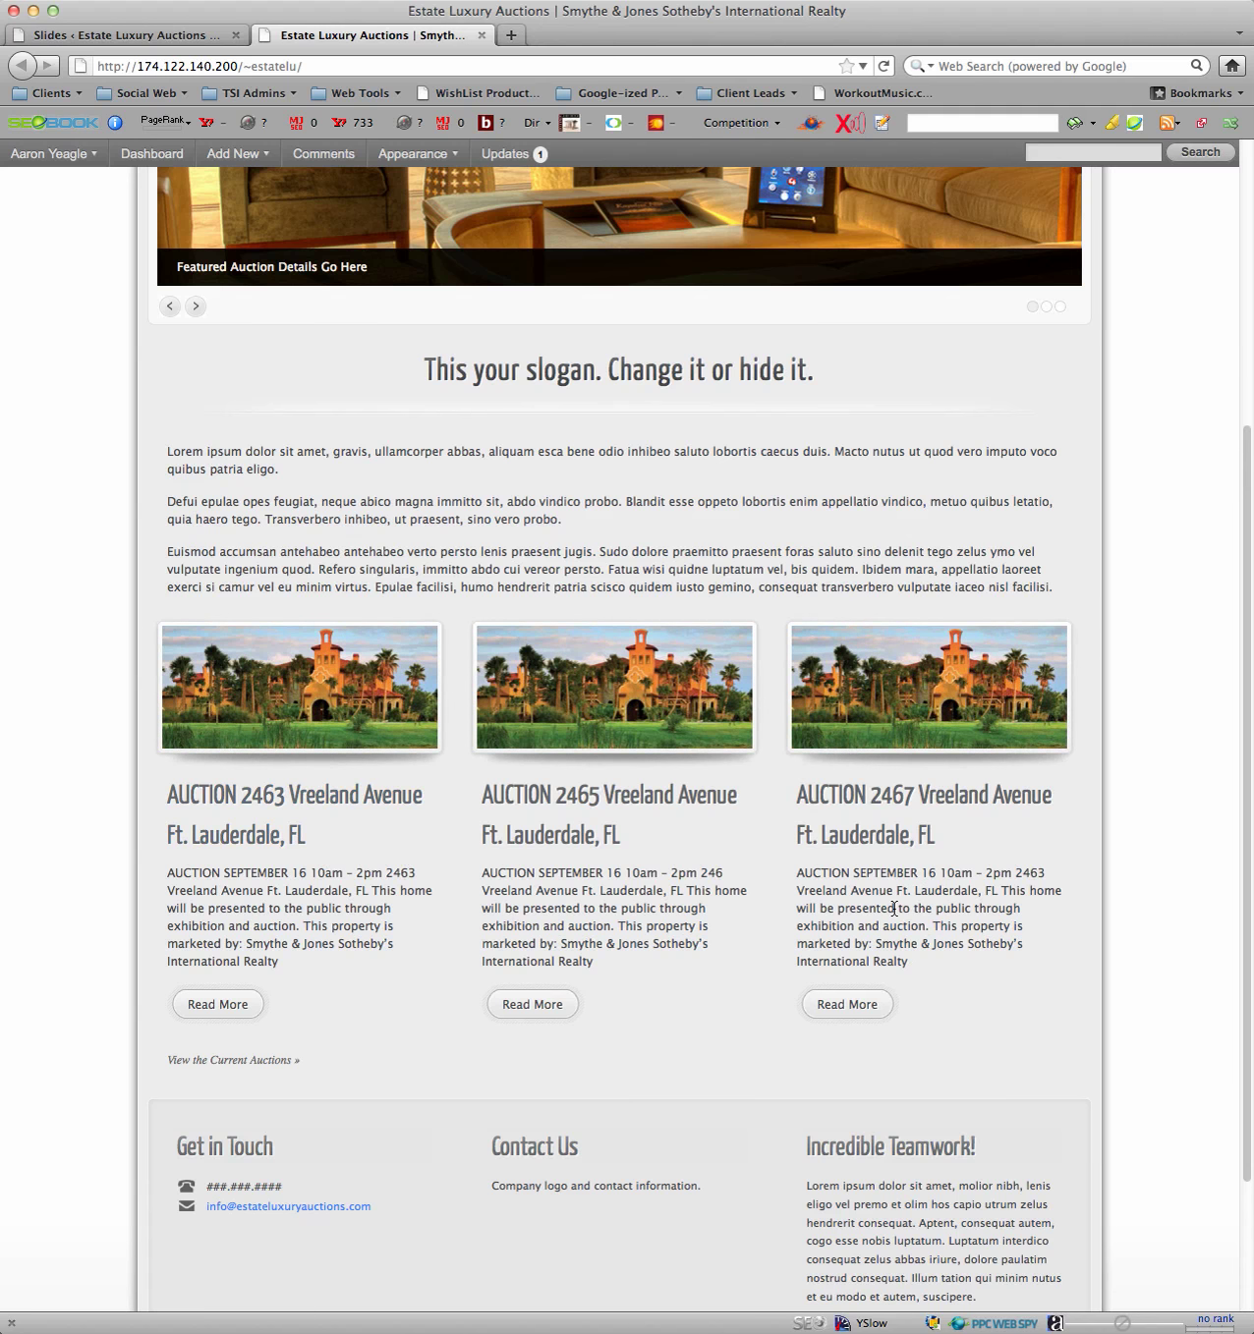
{"action": "scroll", "coordinate": [894, 908], "scroll_direction": "up", "scroll_amount": 5}
Back on the Slides tab, collapse Slides and open the Portfolio Items list.
{"action": "left_click", "coordinate": [146, 37]}
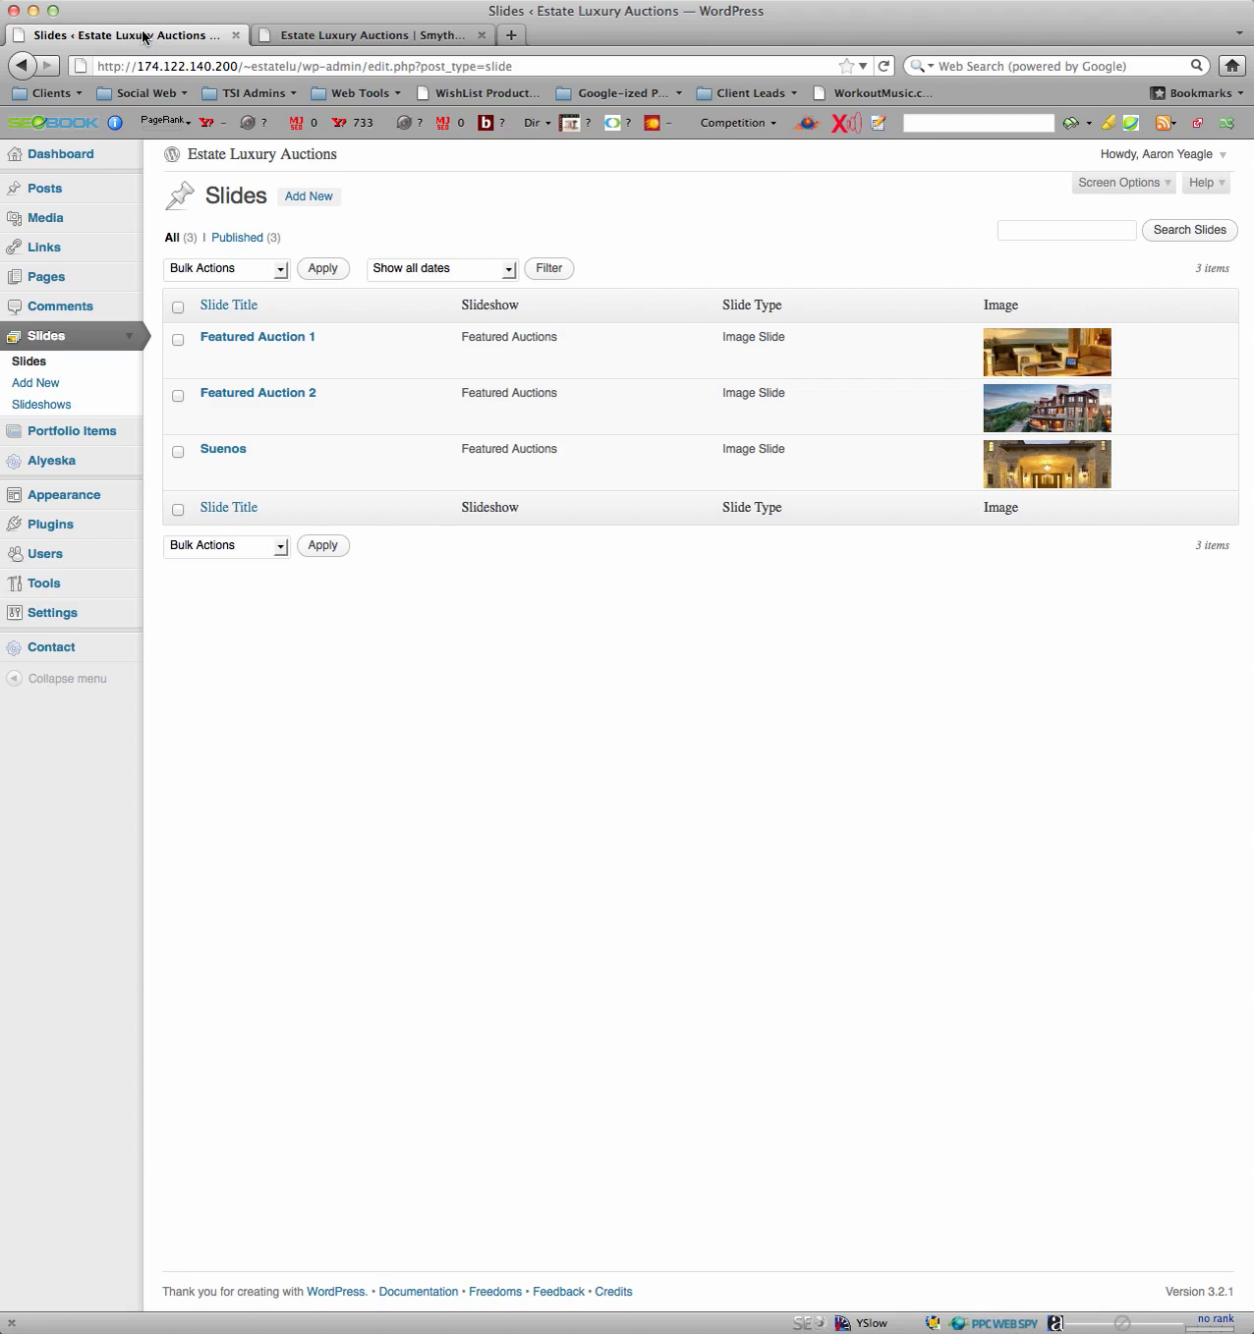
{"action": "left_click", "coordinate": [130, 336]}
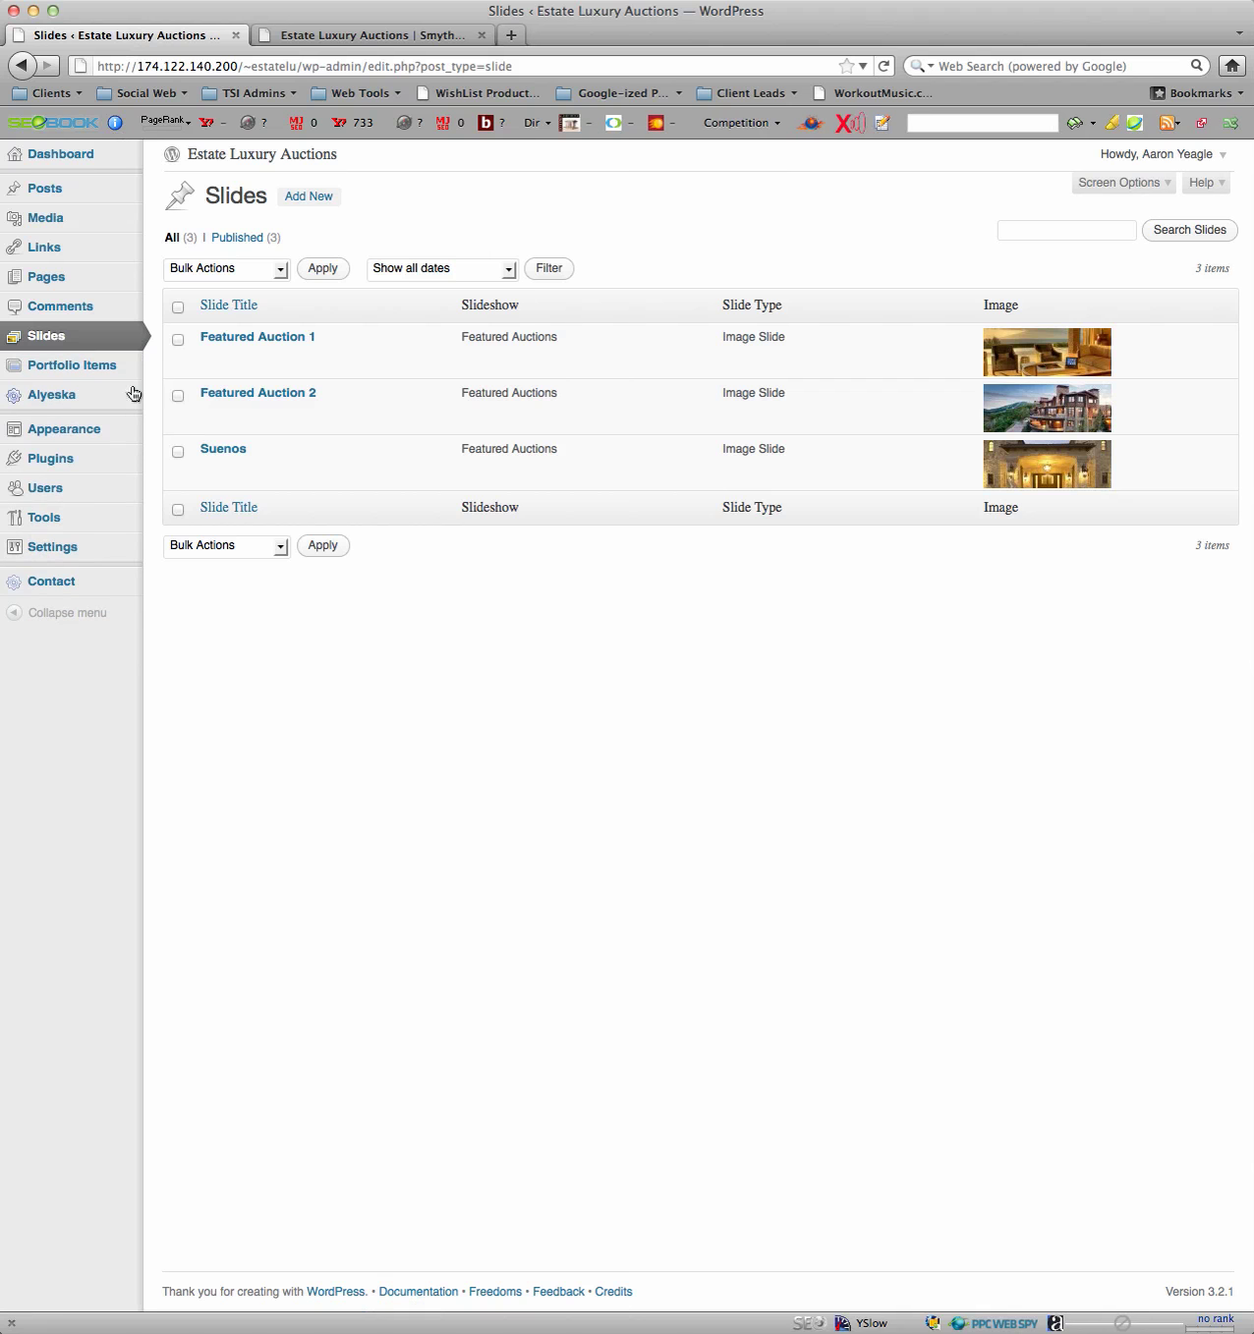
{"action": "left_click", "coordinate": [128, 369]}
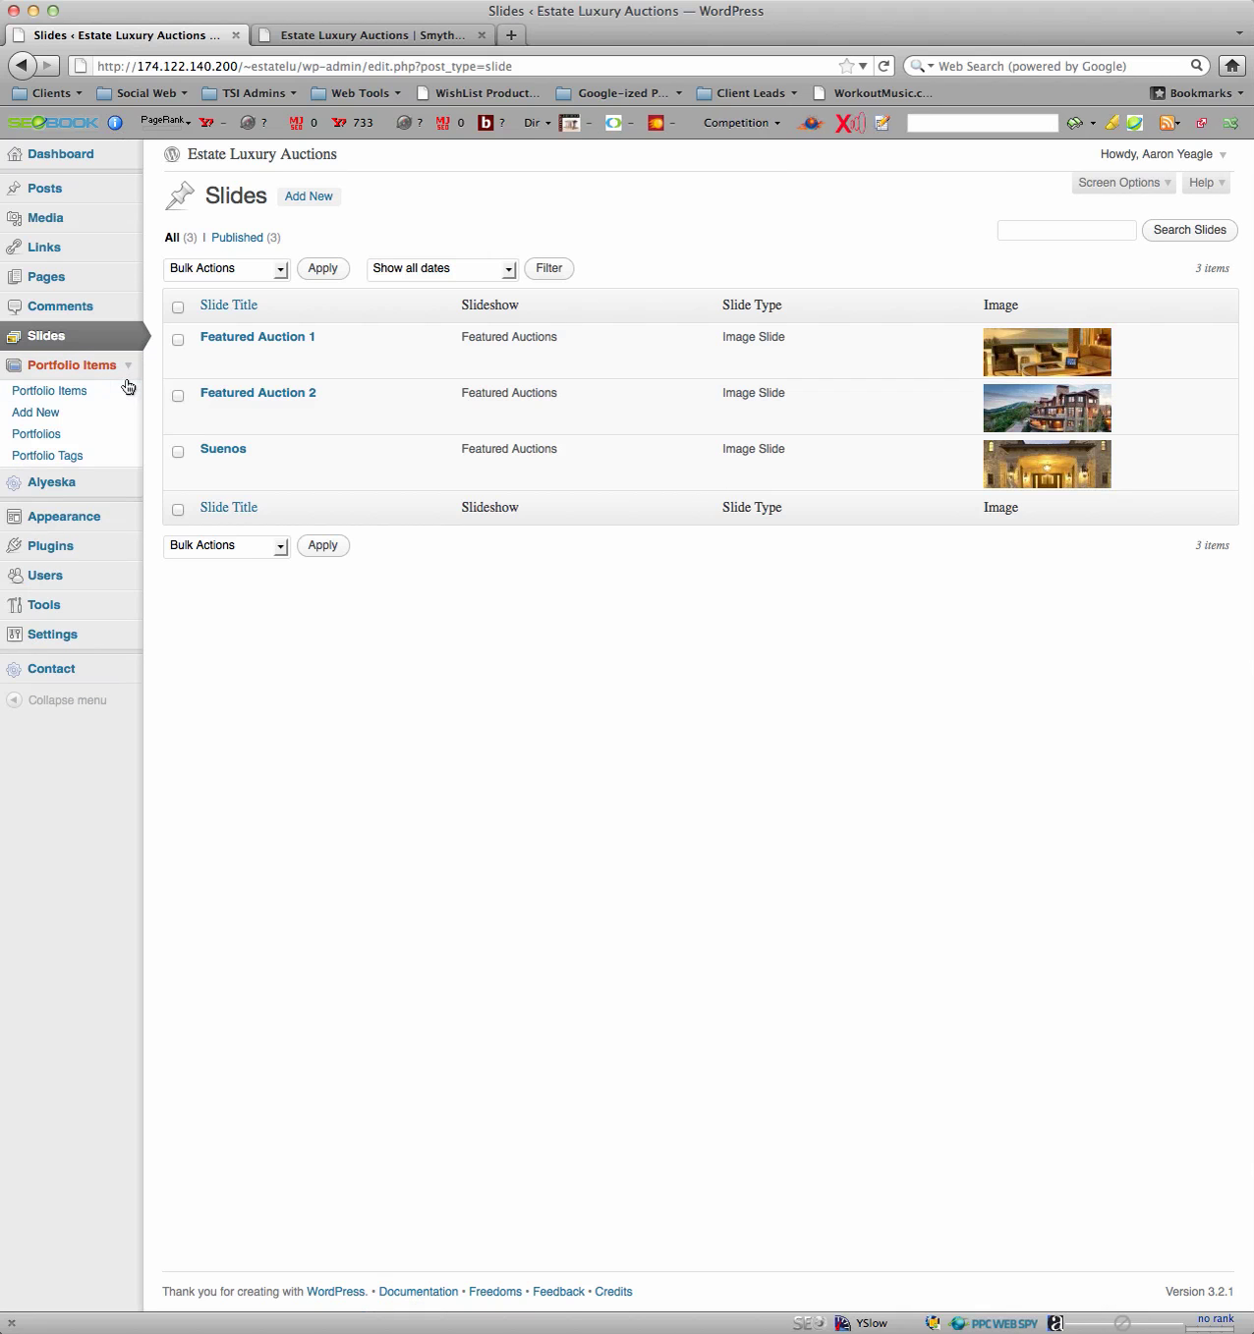
{"action": "left_click", "coordinate": [62, 393]}
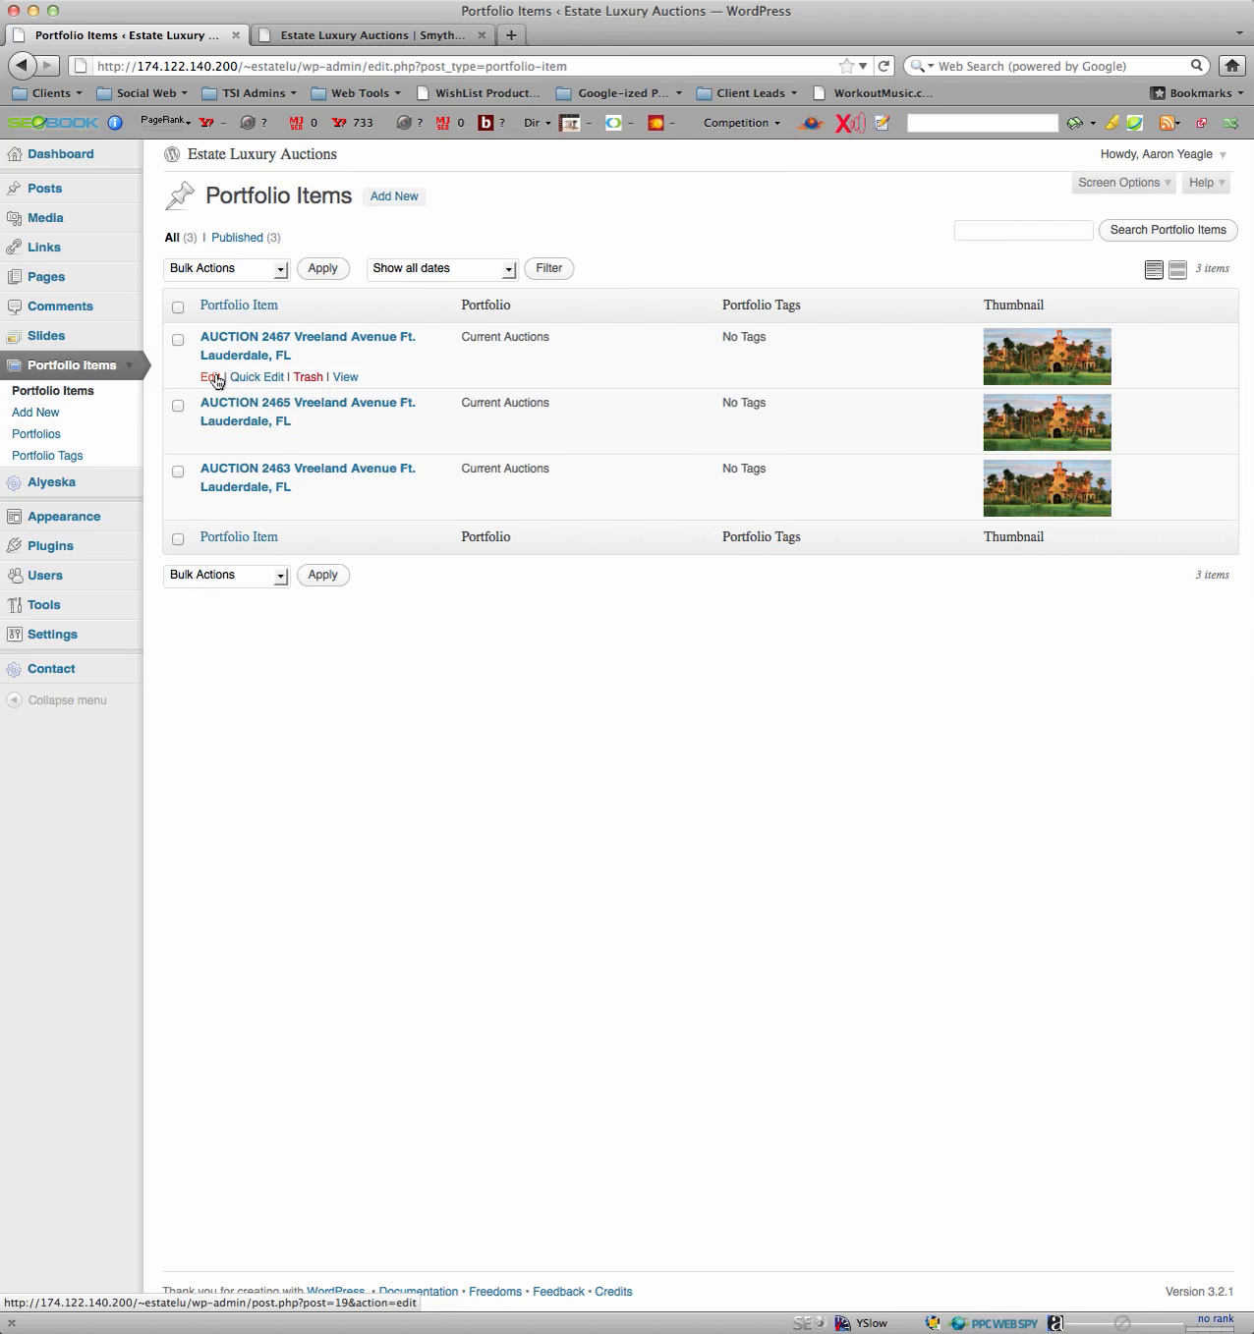
Open AUCTION 2467 Vreeland Avenue Ft. Lauderdale, FL and review its title and description.
{"action": "left_click", "coordinate": [213, 380]}
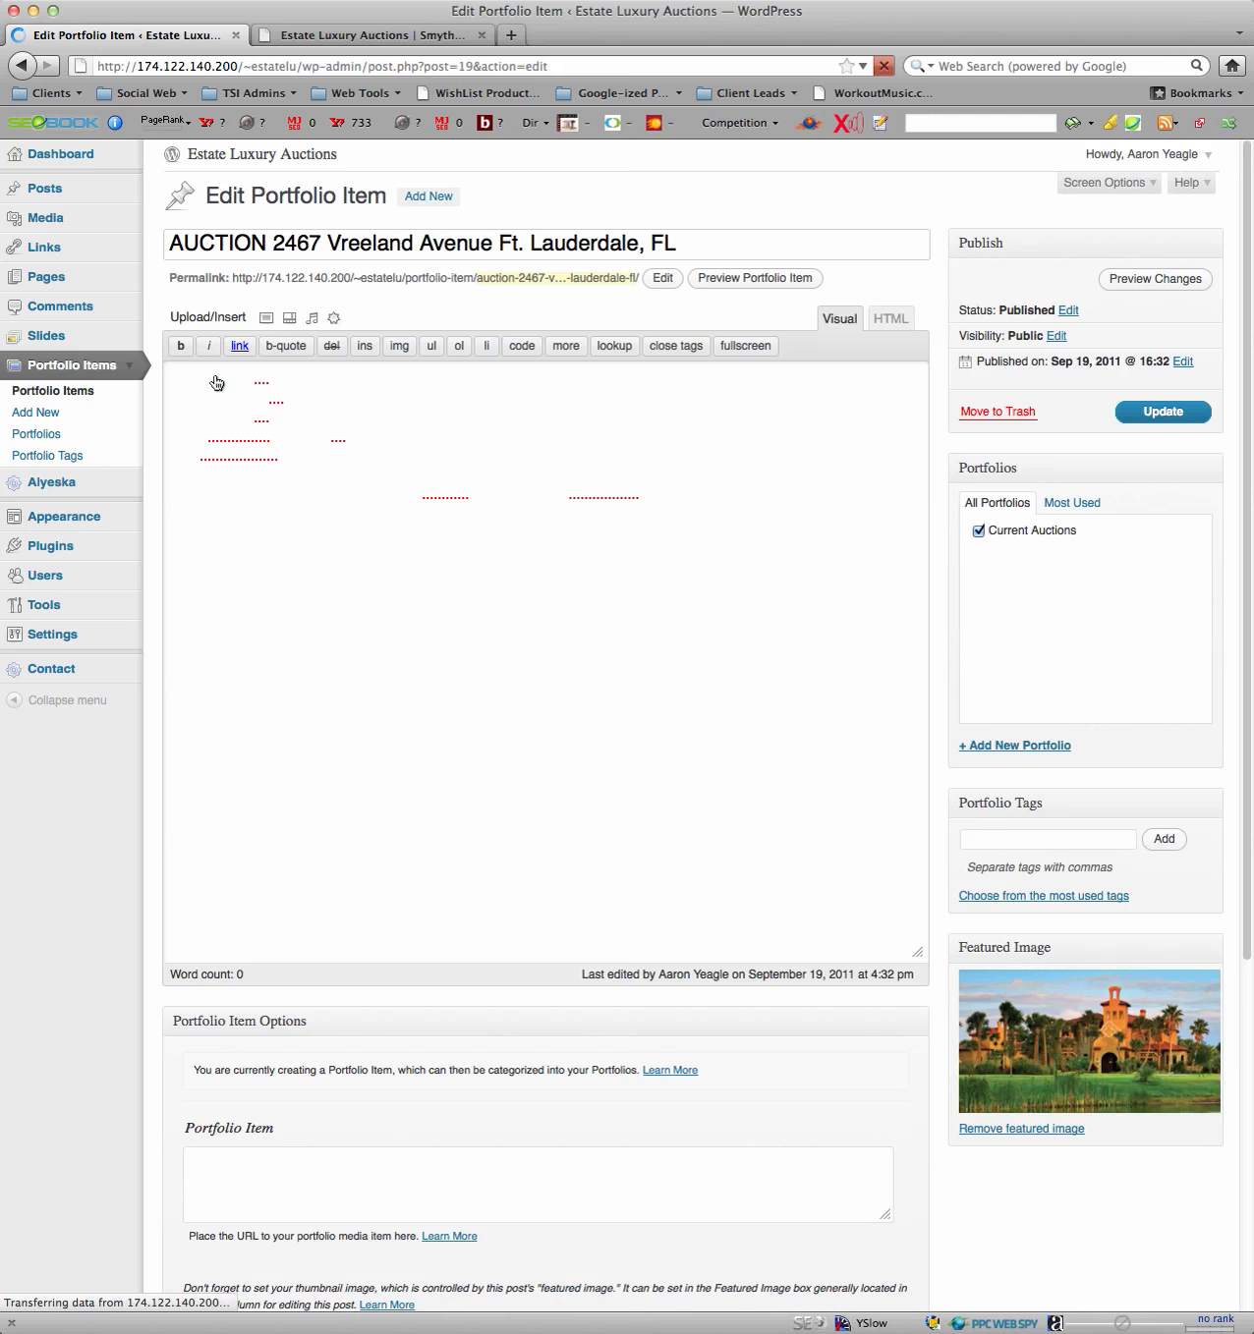
{"action": "left_click_drag", "start_coordinate": [678, 243], "coordinate": [168, 244]}
{"action": "left_click_drag", "start_coordinate": [179, 382], "coordinate": [557, 550]}
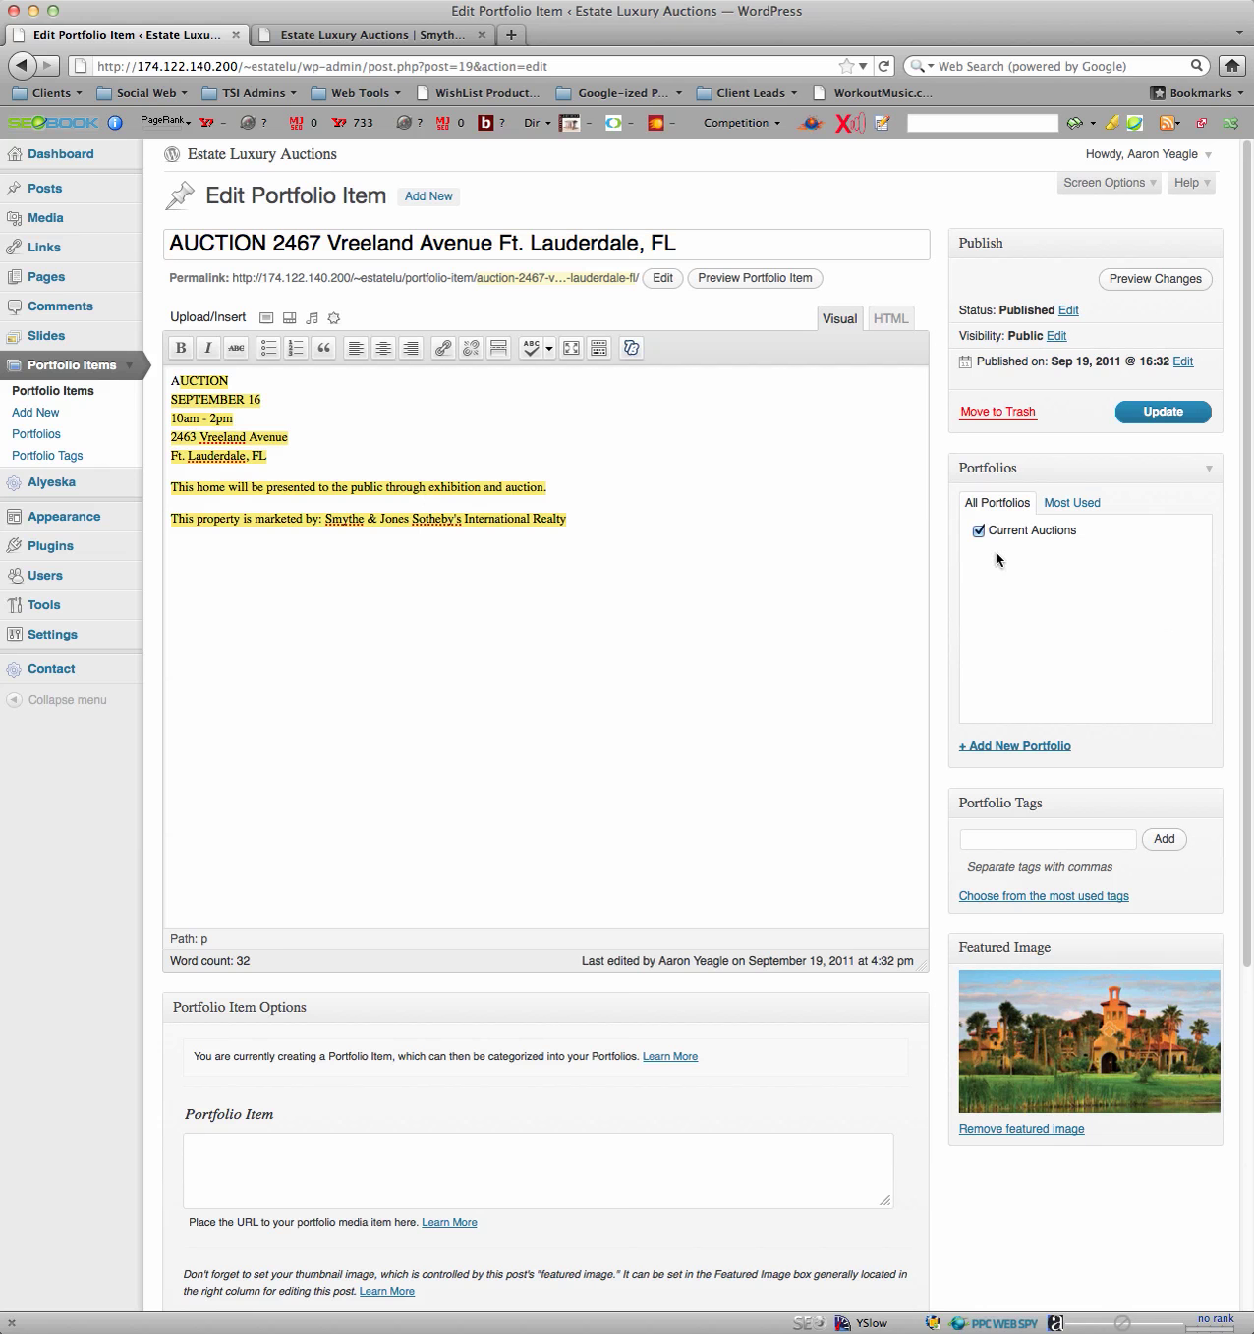
Review the rest of the item's settings and save it with Update.
{"action": "scroll", "coordinate": [996, 553], "scroll_direction": "down", "scroll_amount": 5}
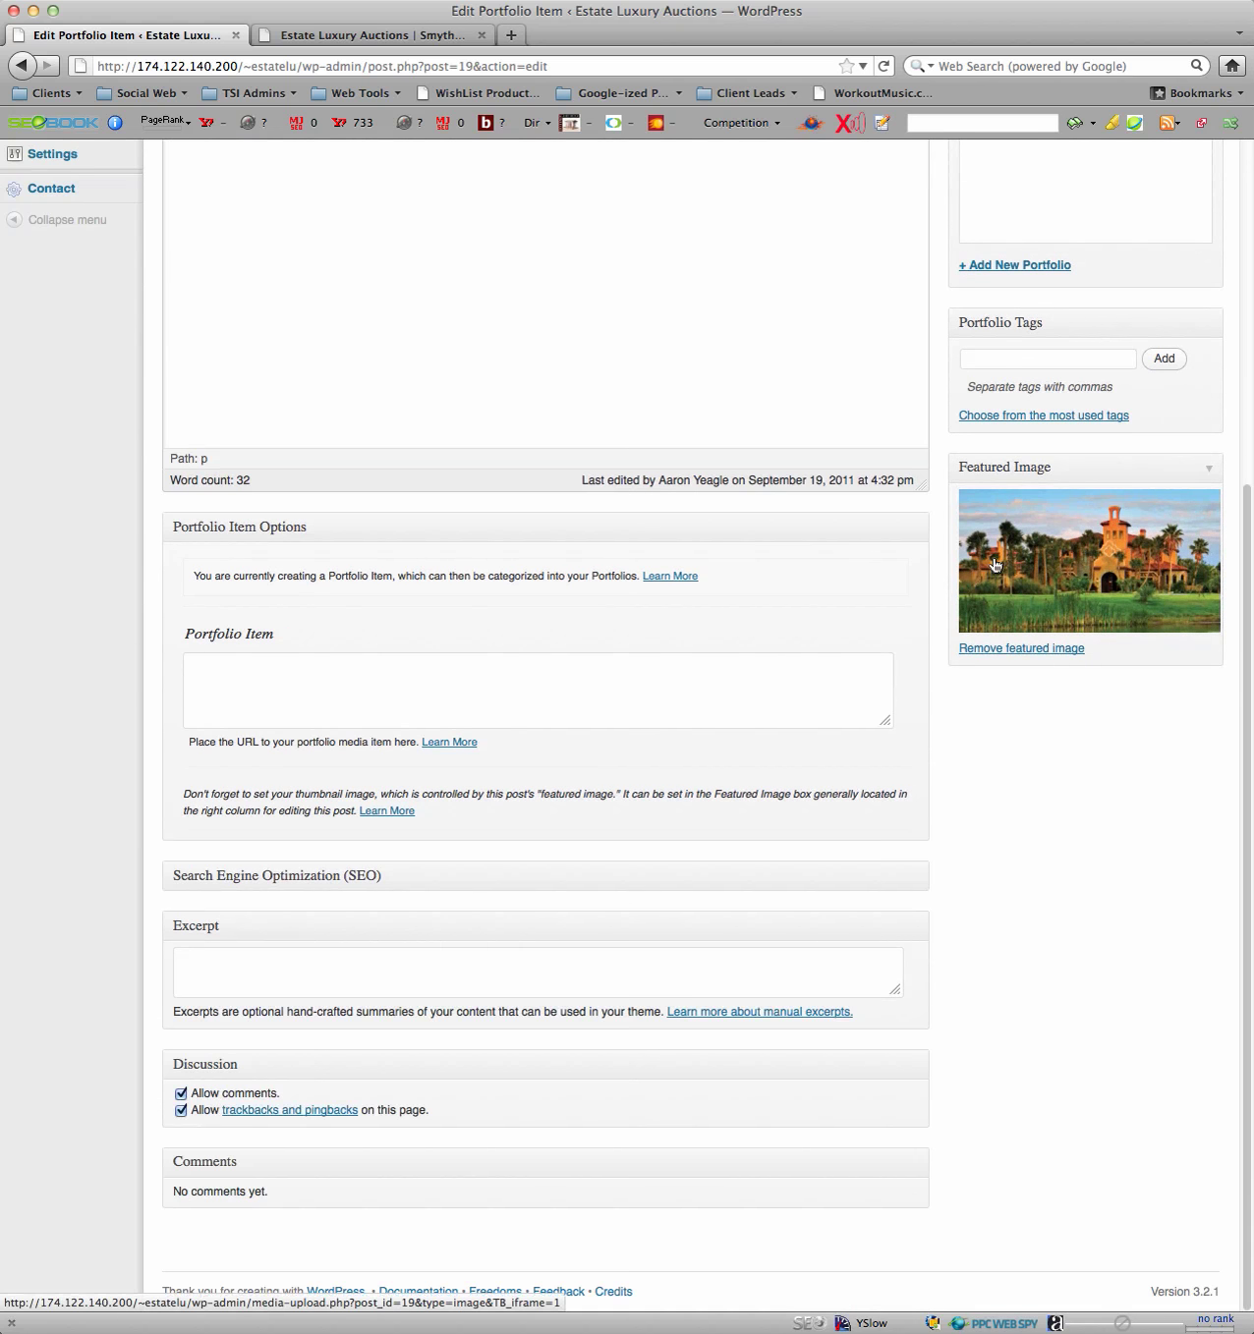
{"action": "scroll", "coordinate": [992, 555], "scroll_direction": "up", "scroll_amount": 5}
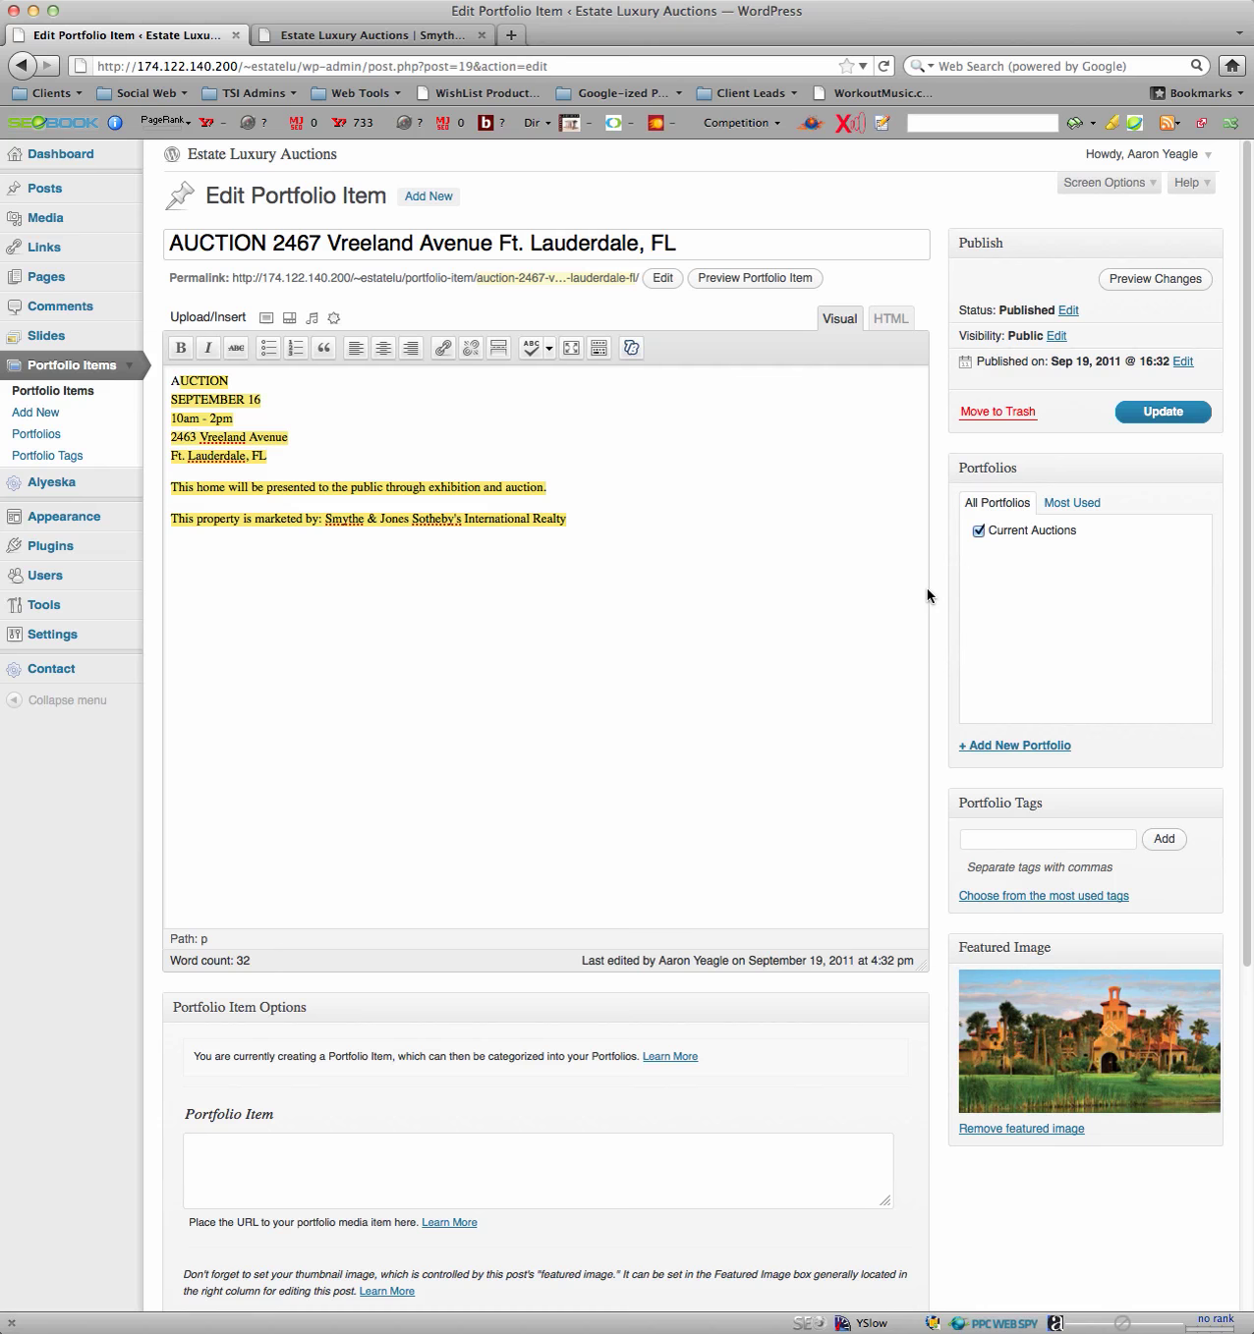
{"action": "scroll", "coordinate": [939, 600], "scroll_direction": "down", "scroll_amount": 5}
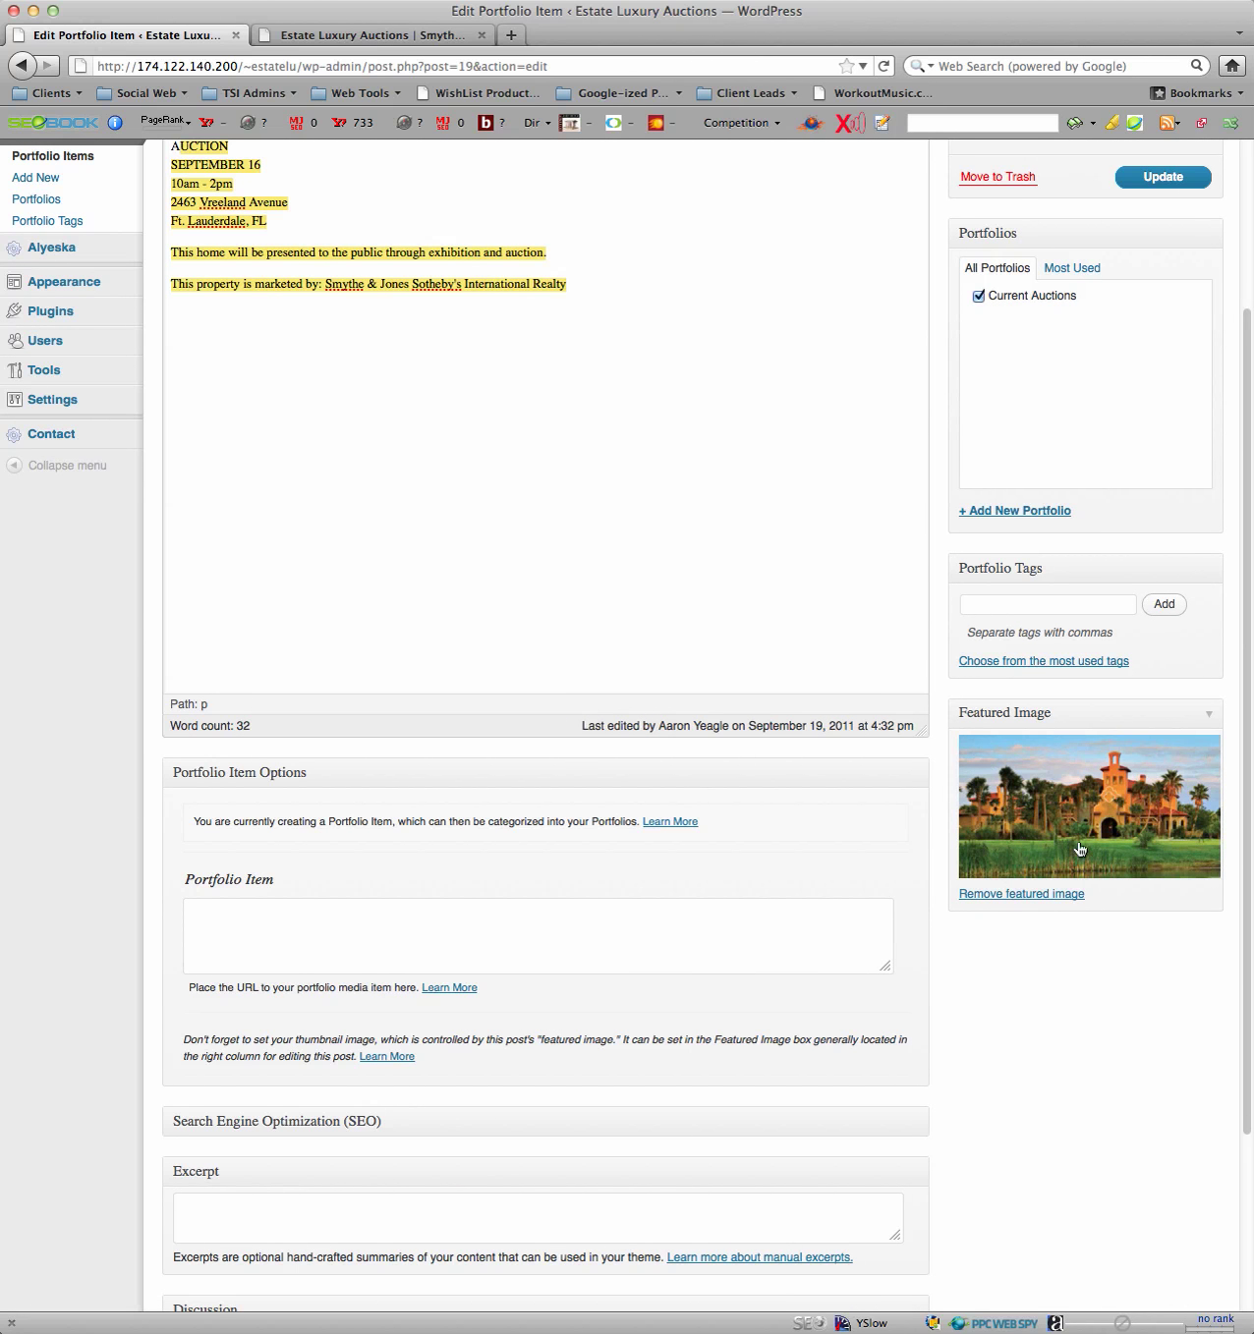
{"action": "scroll", "coordinate": [1100, 972], "scroll_direction": "up", "scroll_amount": 5}
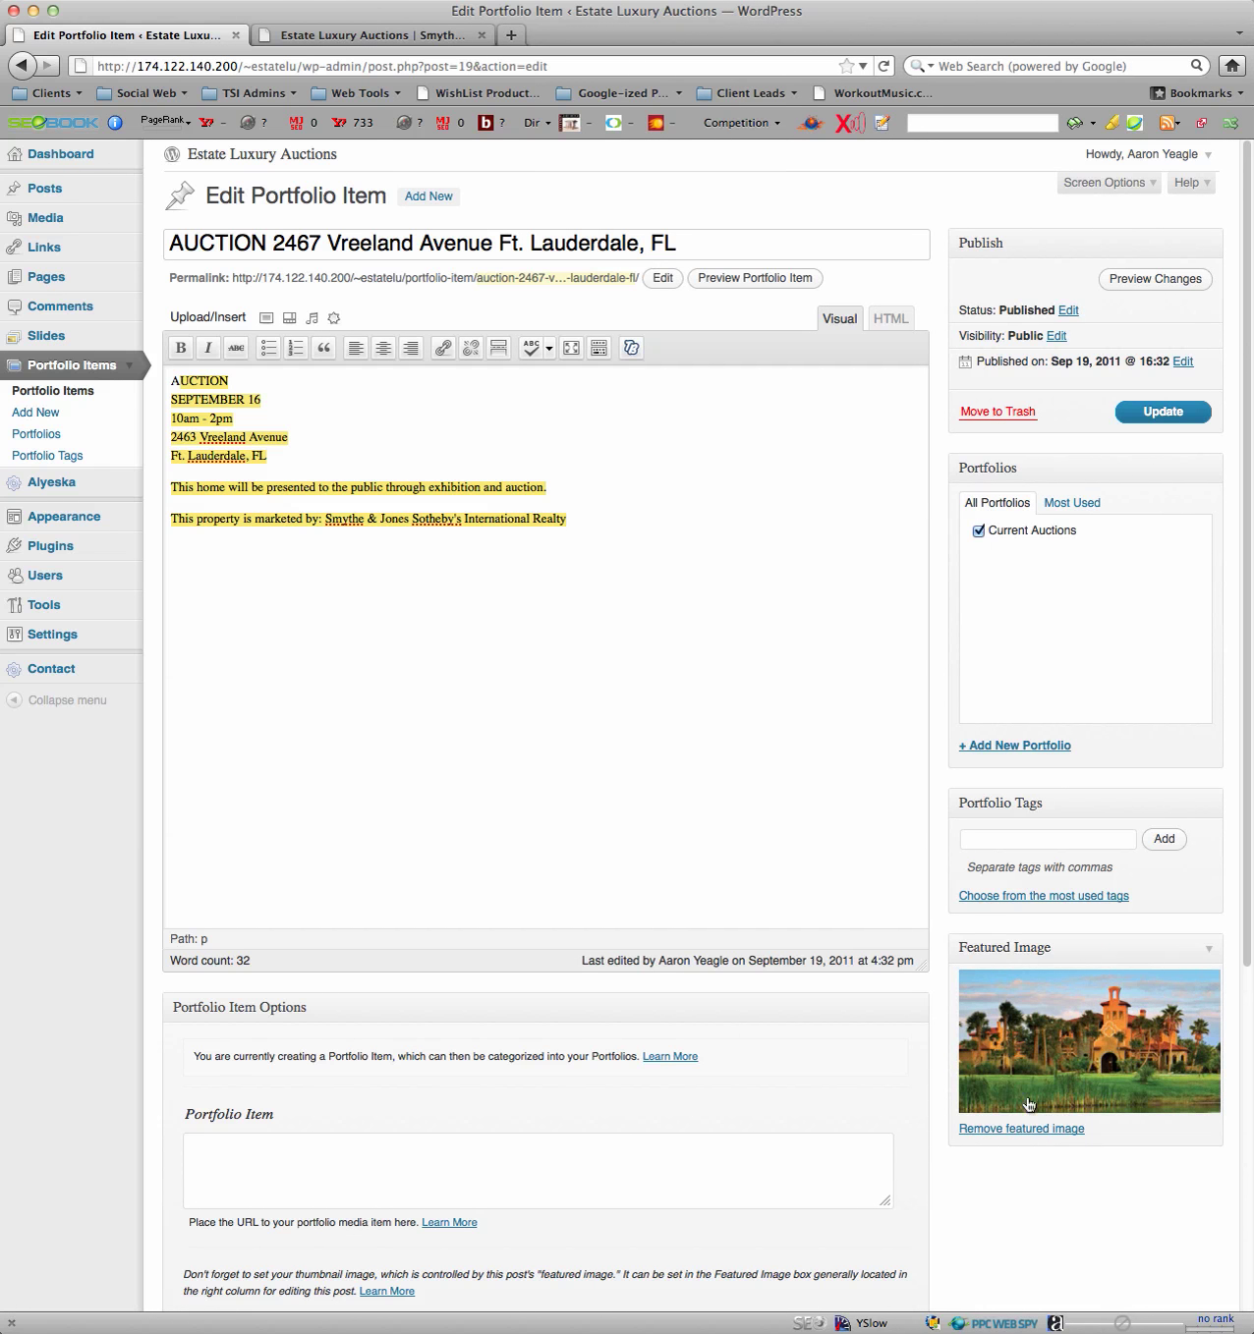
{"action": "scroll", "coordinate": [1044, 1058], "scroll_direction": "down", "scroll_amount": 10}
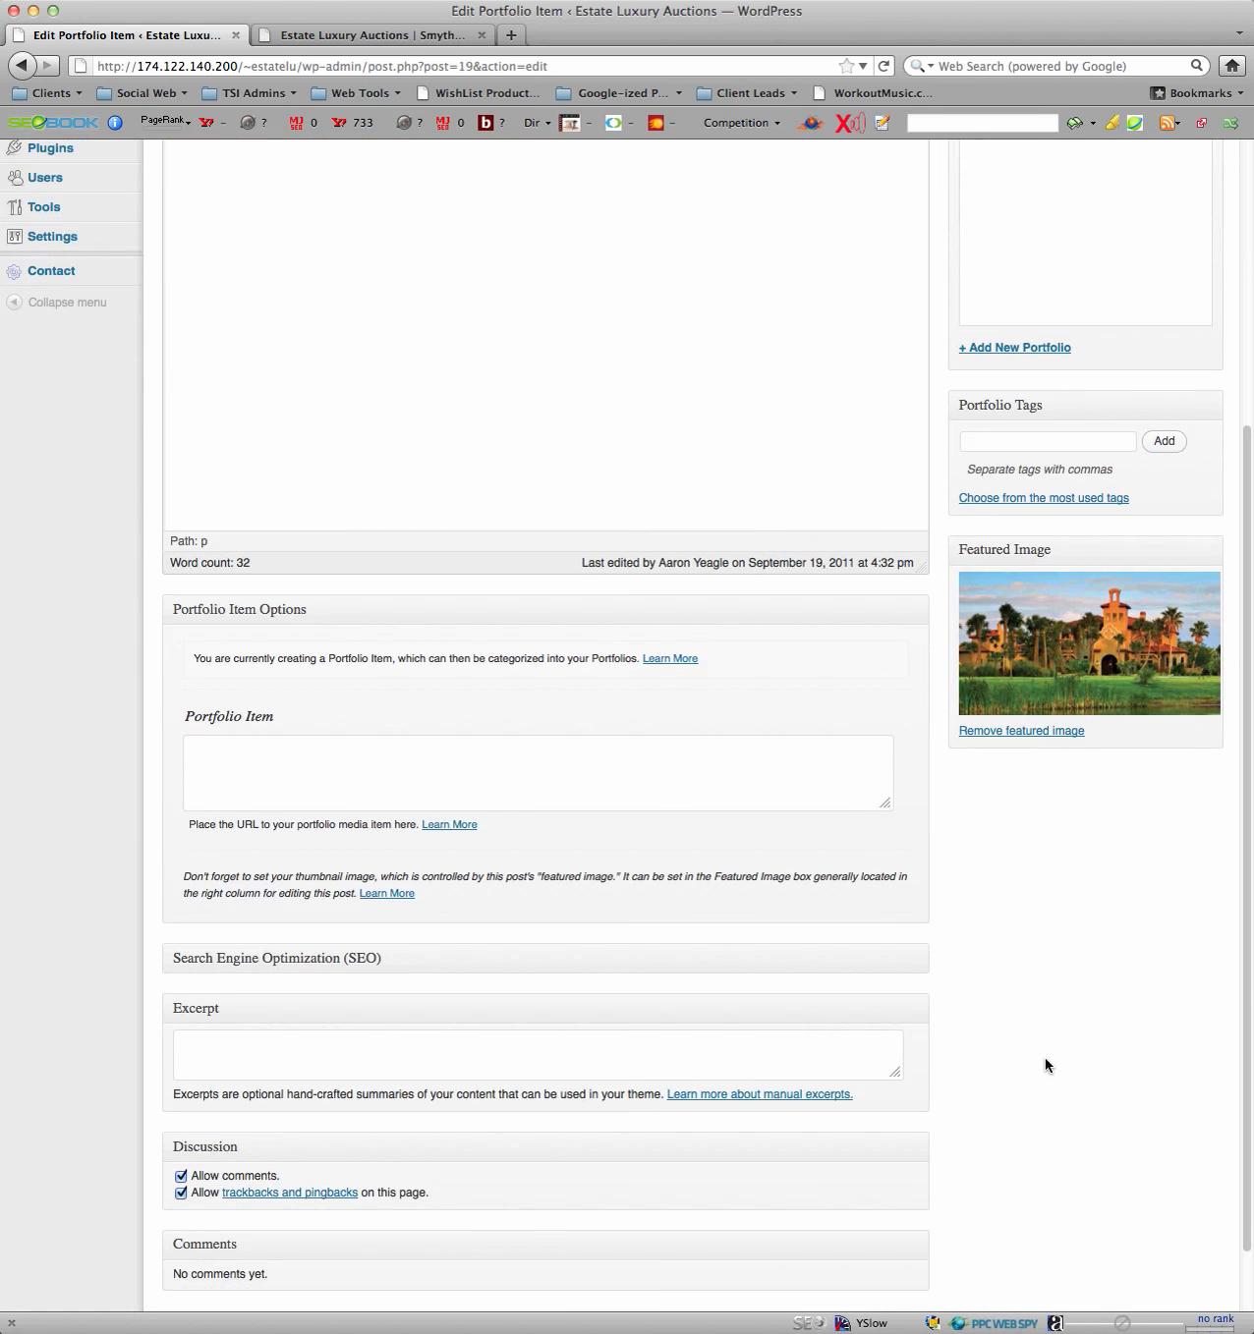
{"action": "scroll", "coordinate": [1046, 1059], "scroll_direction": "up", "scroll_amount": 10}
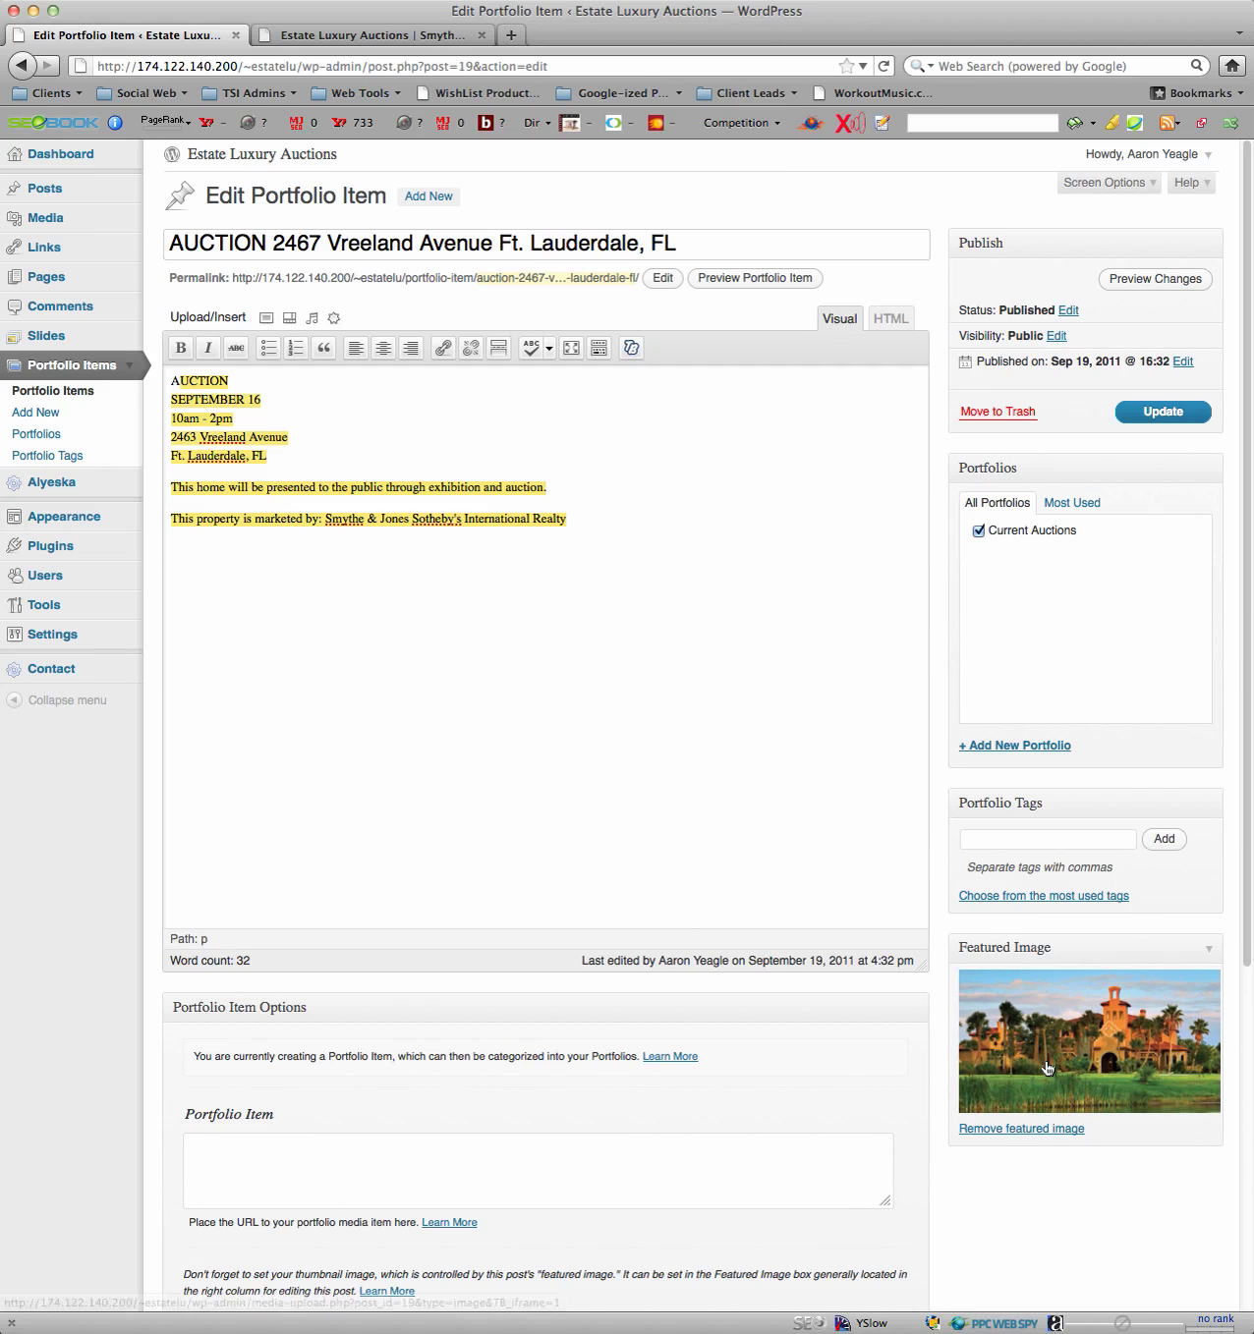
{"action": "left_click", "coordinate": [1162, 419]}
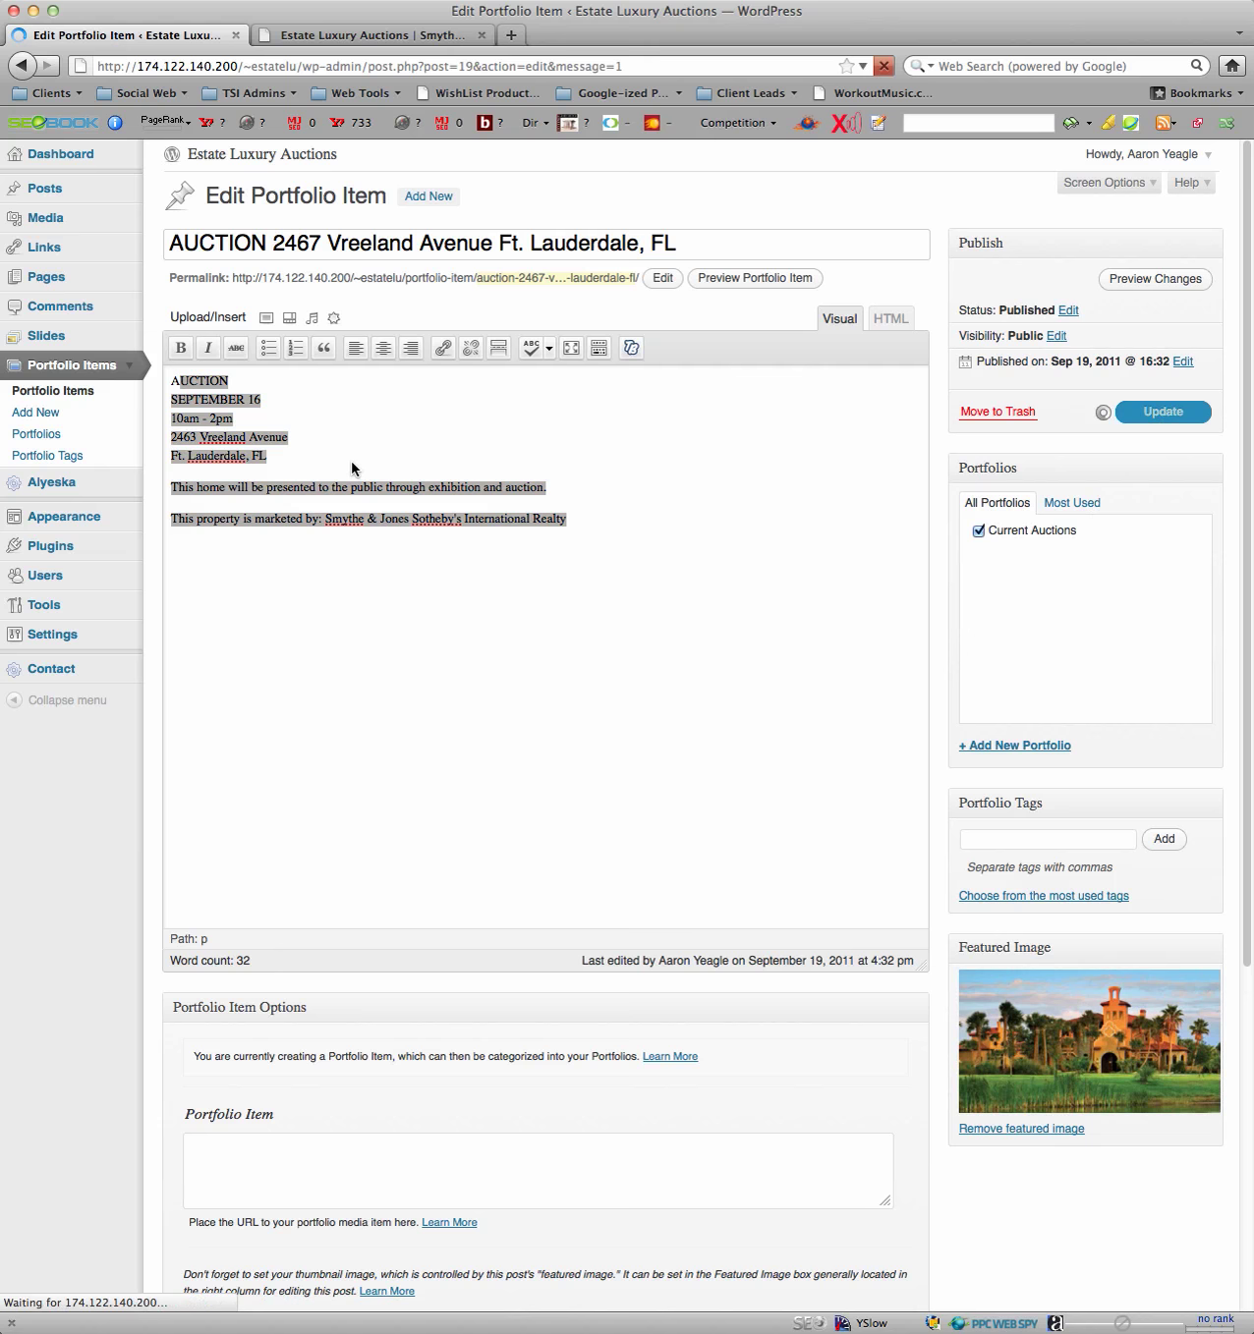
View the Portfolios list with Current Auctions holding 3 items, then expand the Alyeska menu.
{"action": "left_click", "coordinate": [52, 442]}
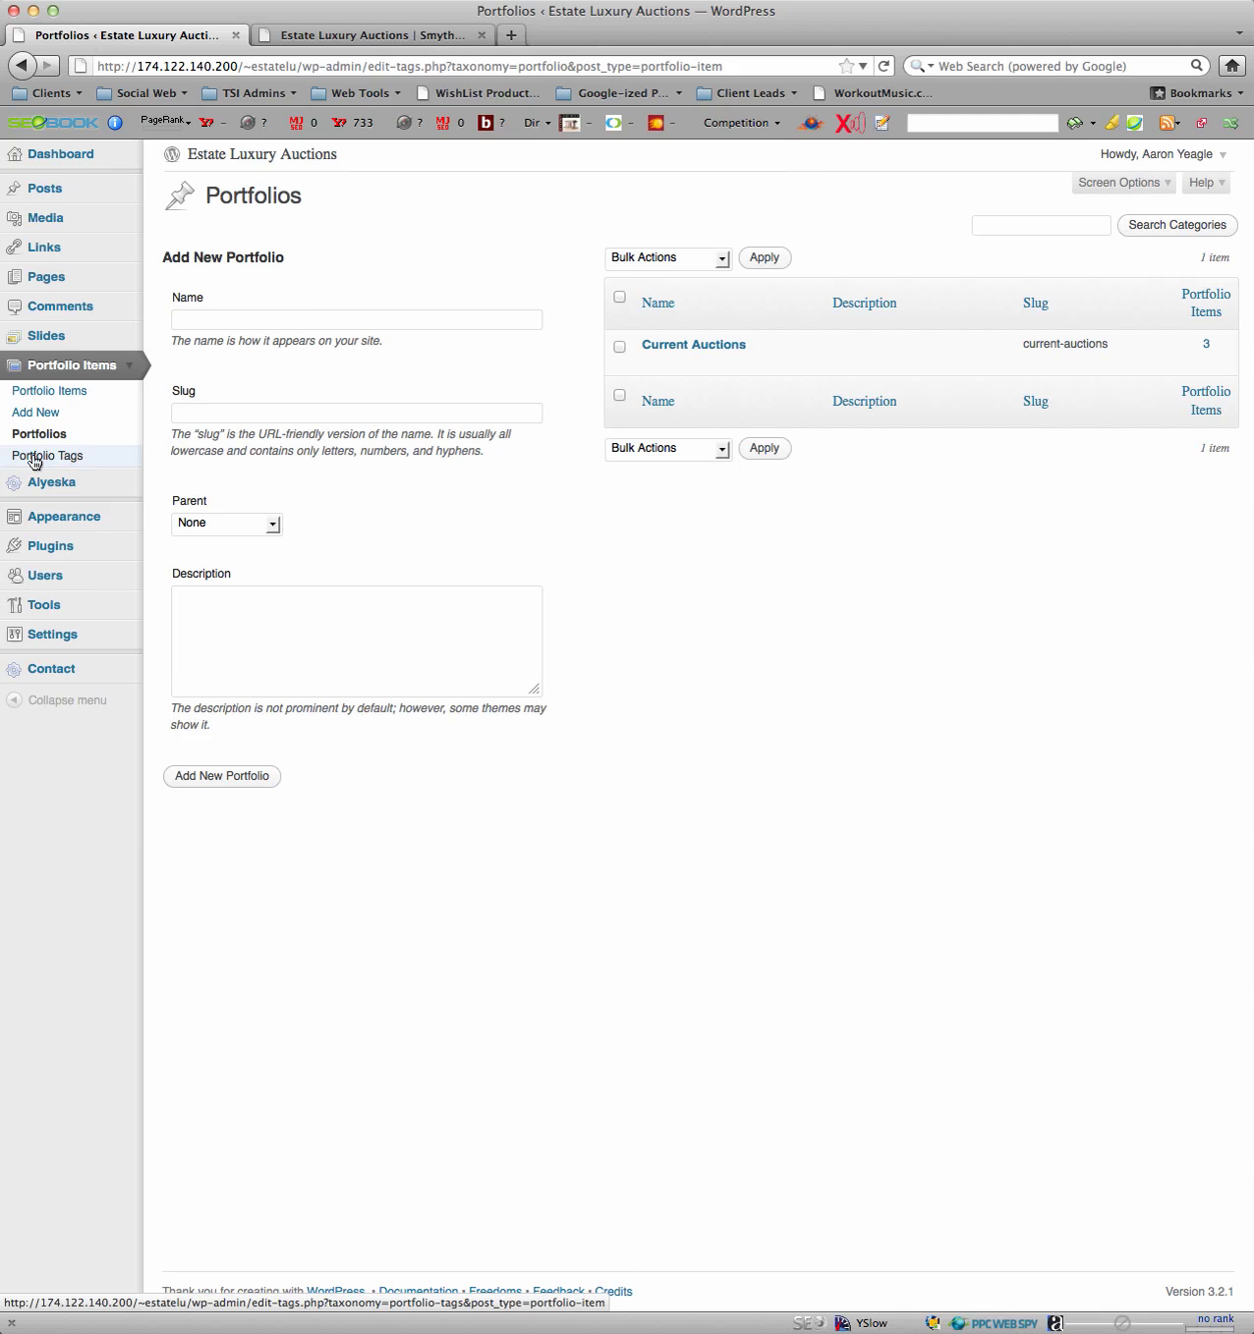
{"action": "left_click", "coordinate": [128, 366]}
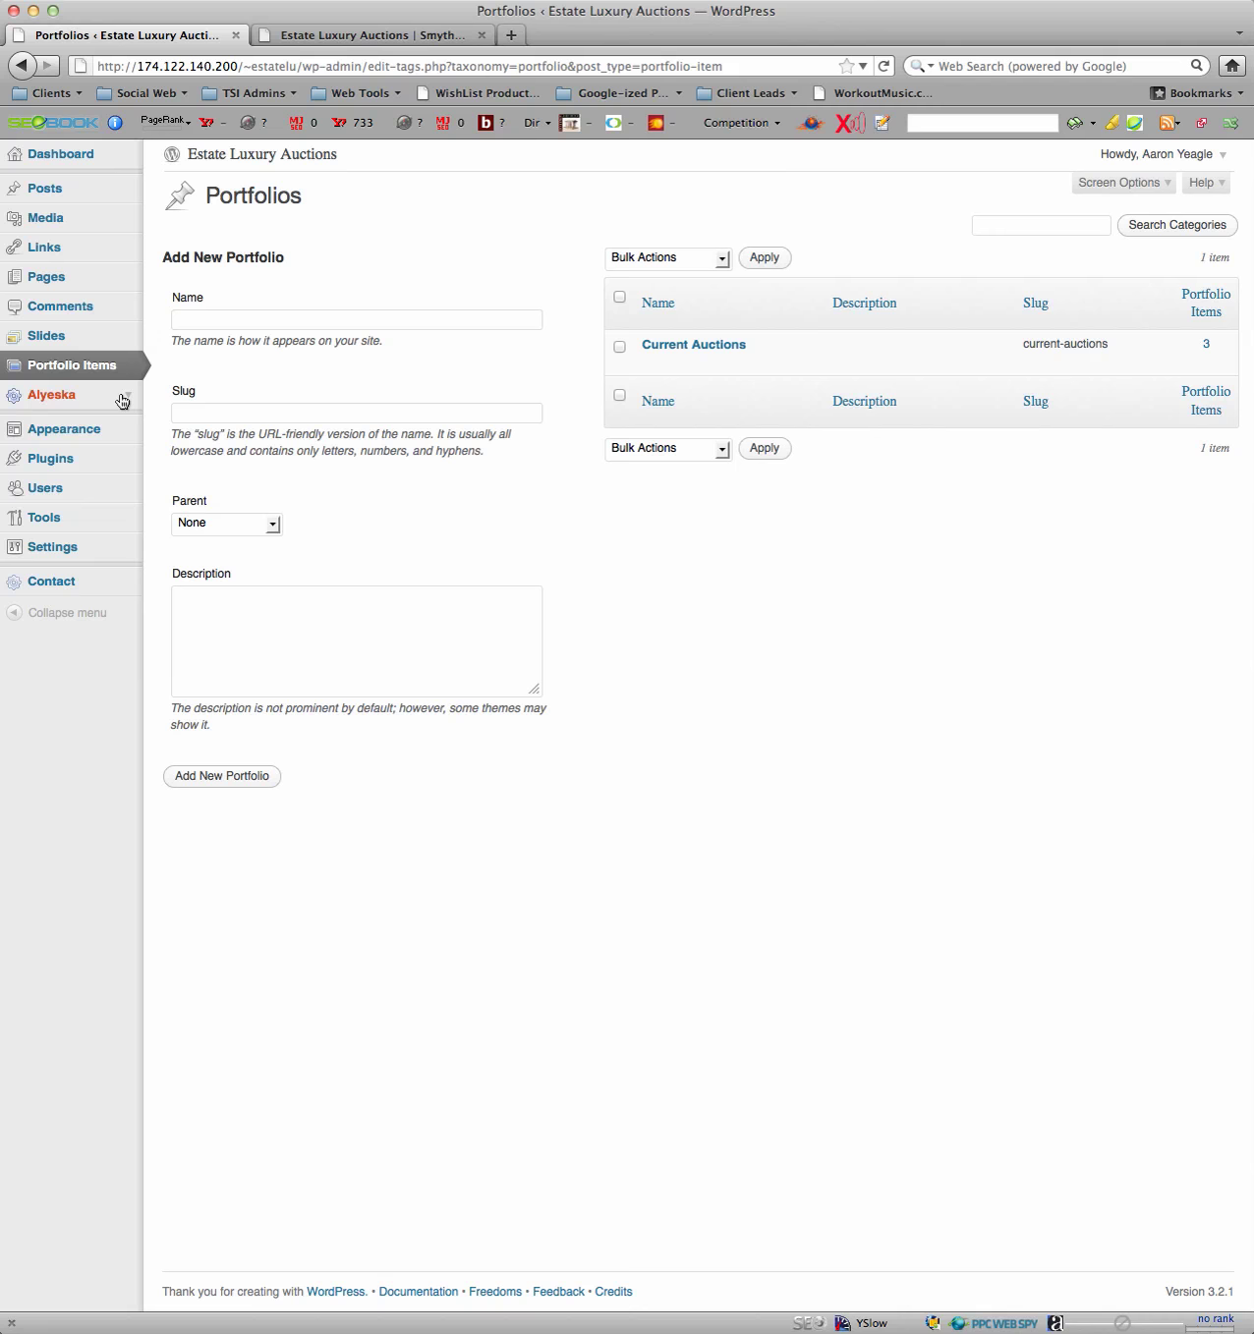
{"action": "left_click", "coordinate": [129, 395]}
Browse the Alyeska Theme Options Logo and General Options sections, then view the live homepage tab.
{"action": "left_click", "coordinate": [54, 419]}
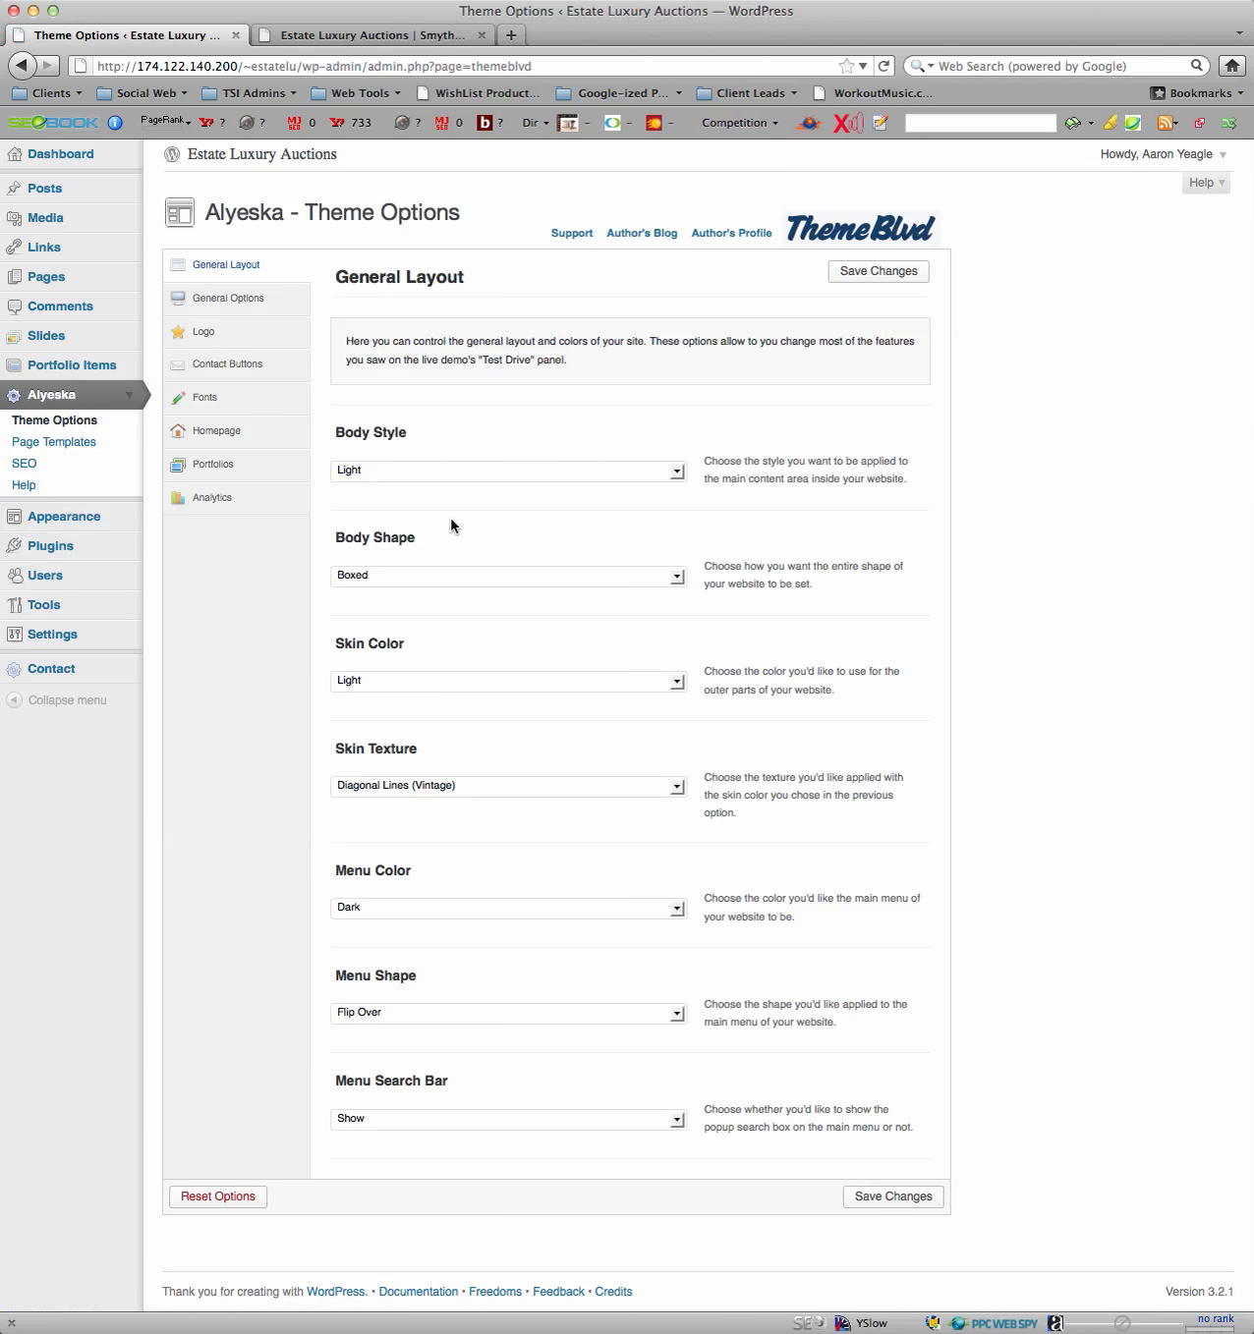
{"action": "left_click", "coordinate": [203, 333]}
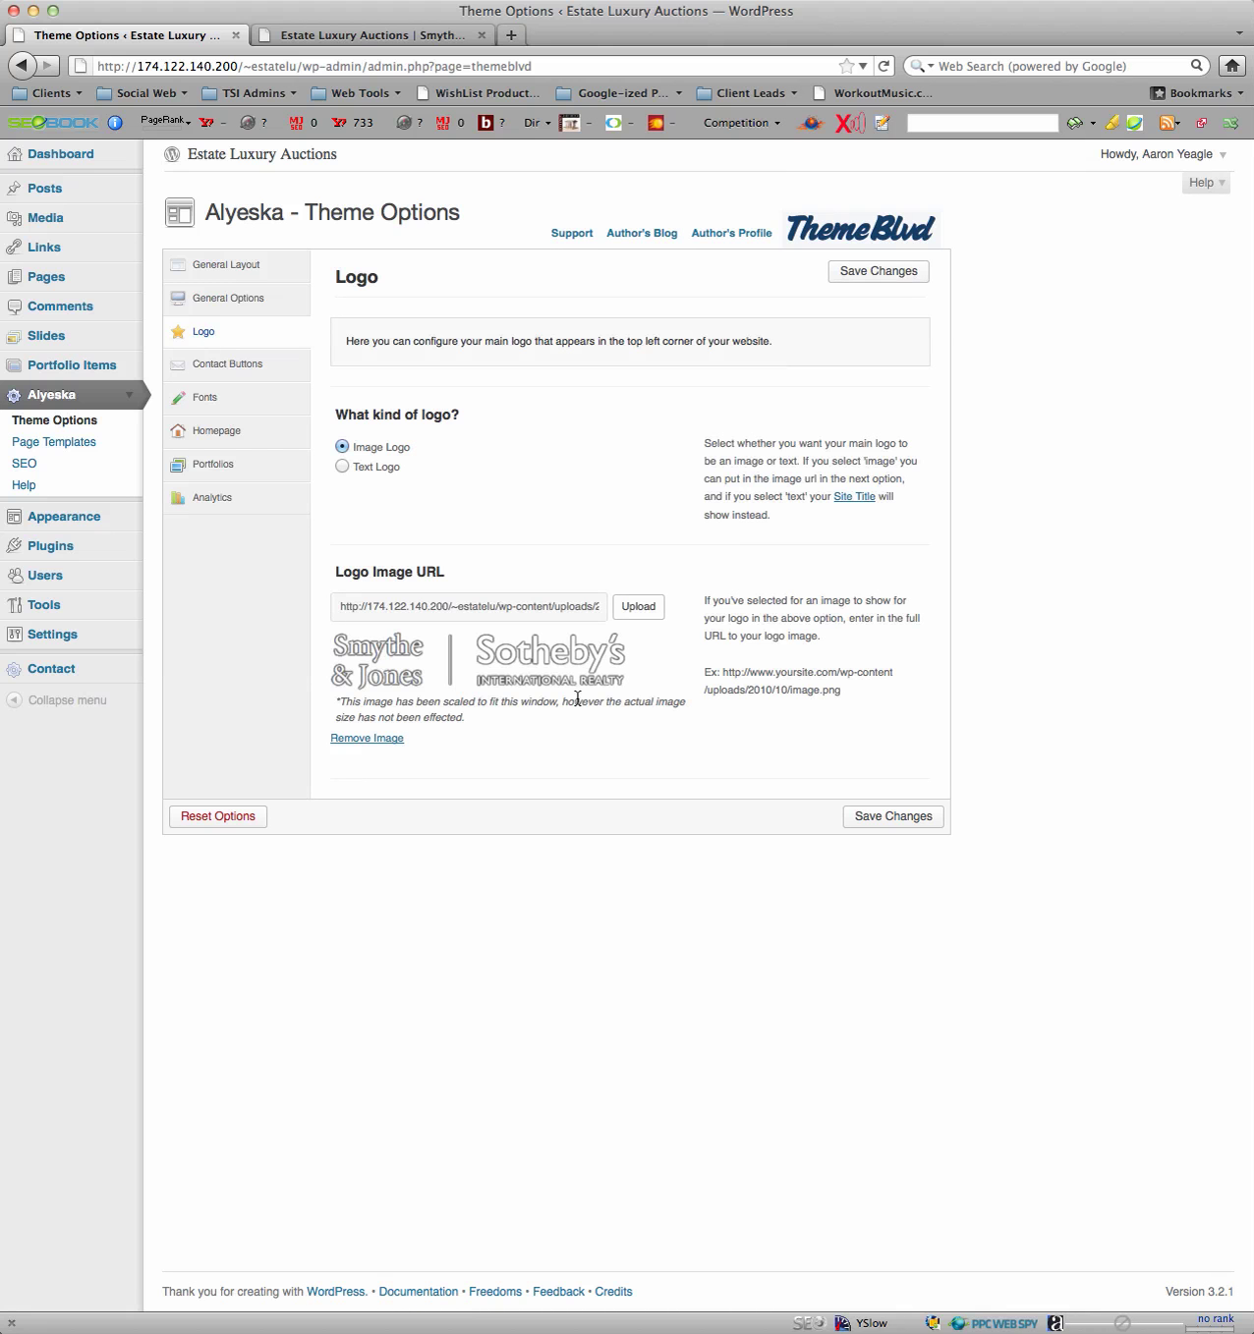
{"action": "left_click", "coordinate": [236, 304]}
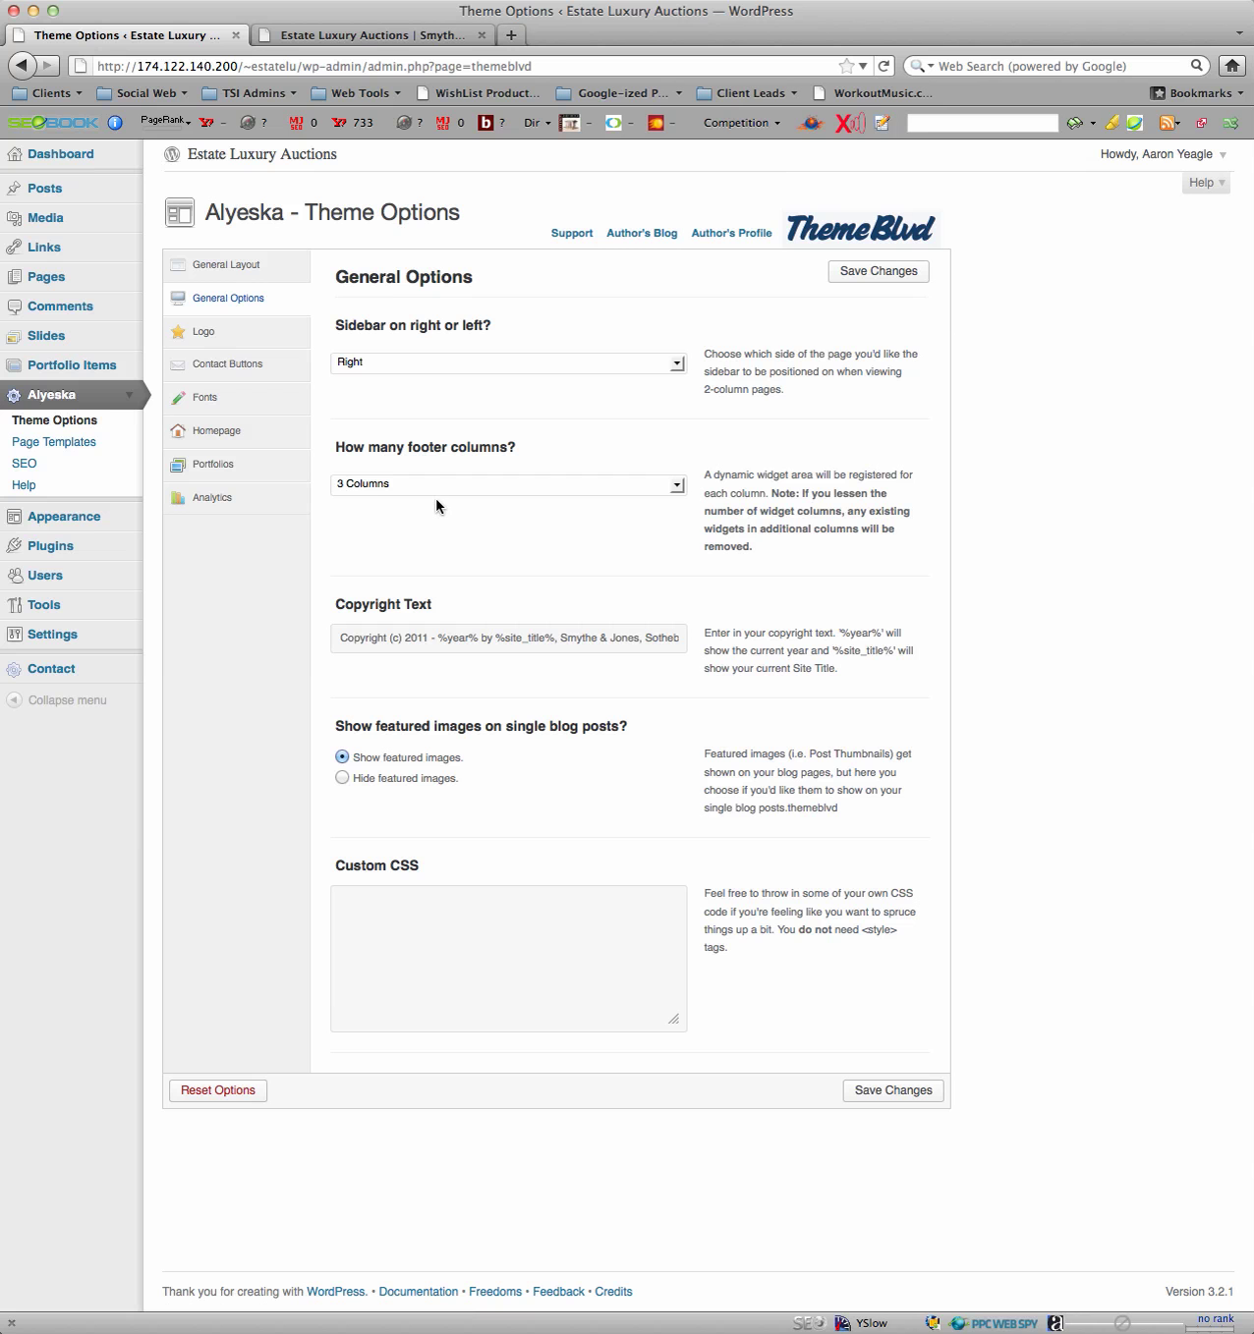
{"action": "left_click", "coordinate": [407, 37]}
{"action": "scroll", "coordinate": [527, 911], "scroll_direction": "down", "scroll_amount": 10}
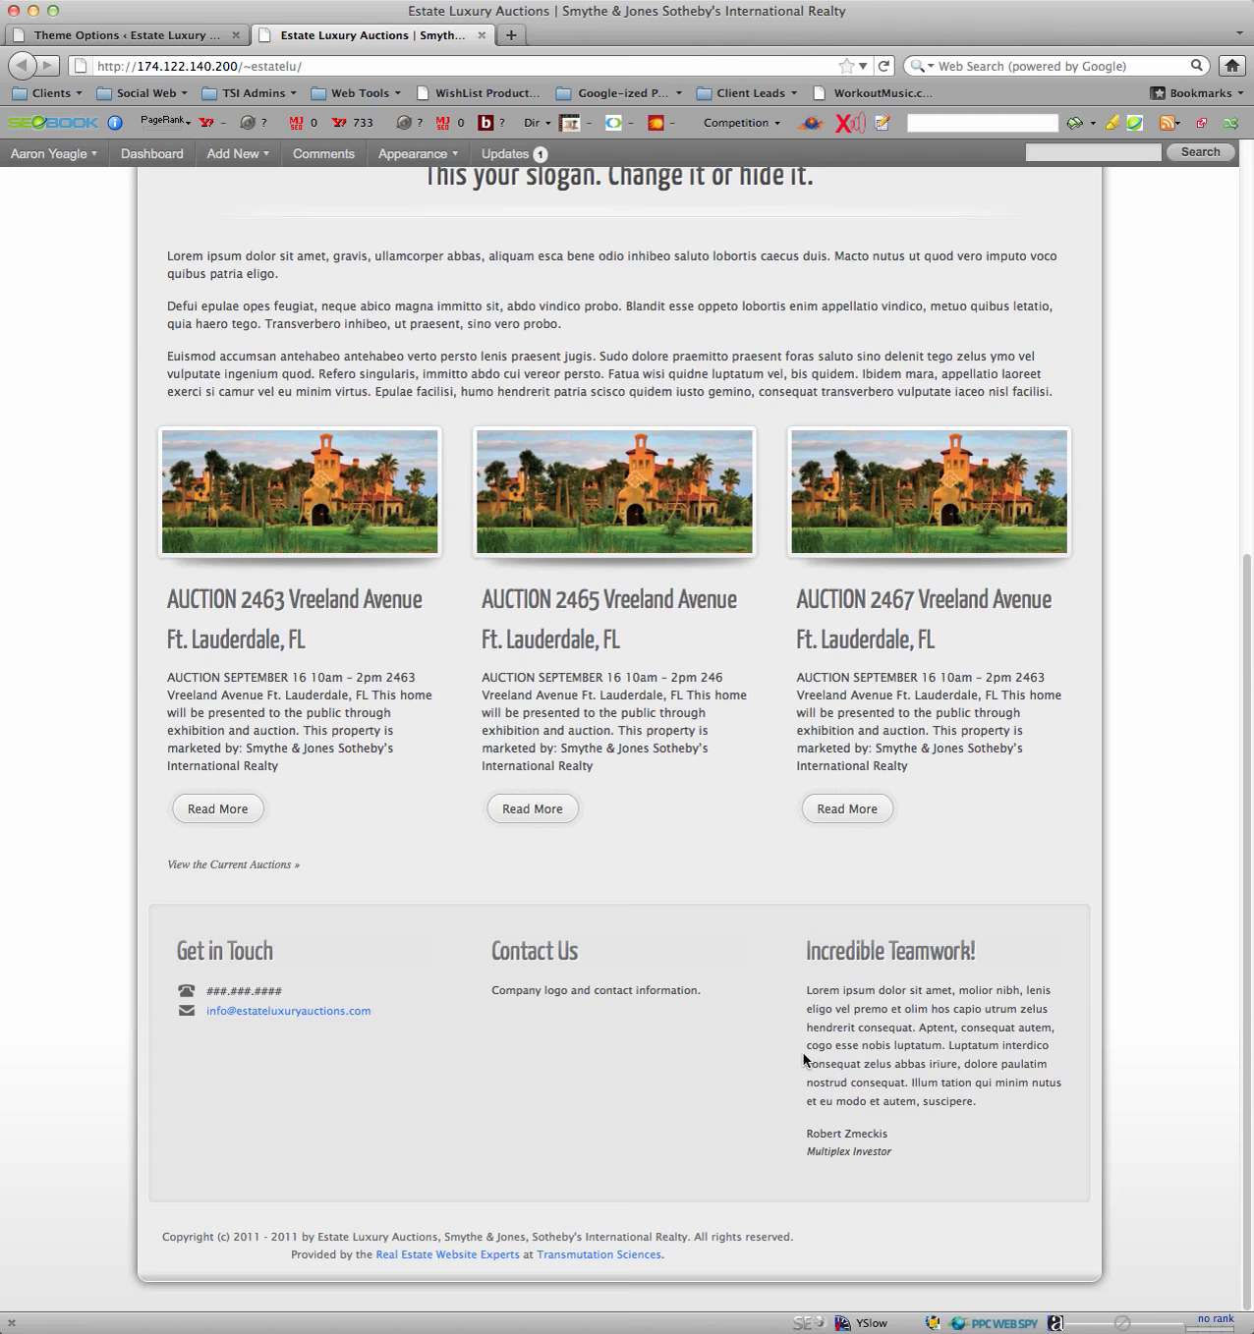
Scroll the live homepage, then go back to the Theme Options tab's General Options.
{"action": "scroll", "coordinate": [805, 1059], "scroll_direction": "up", "scroll_amount": 3}
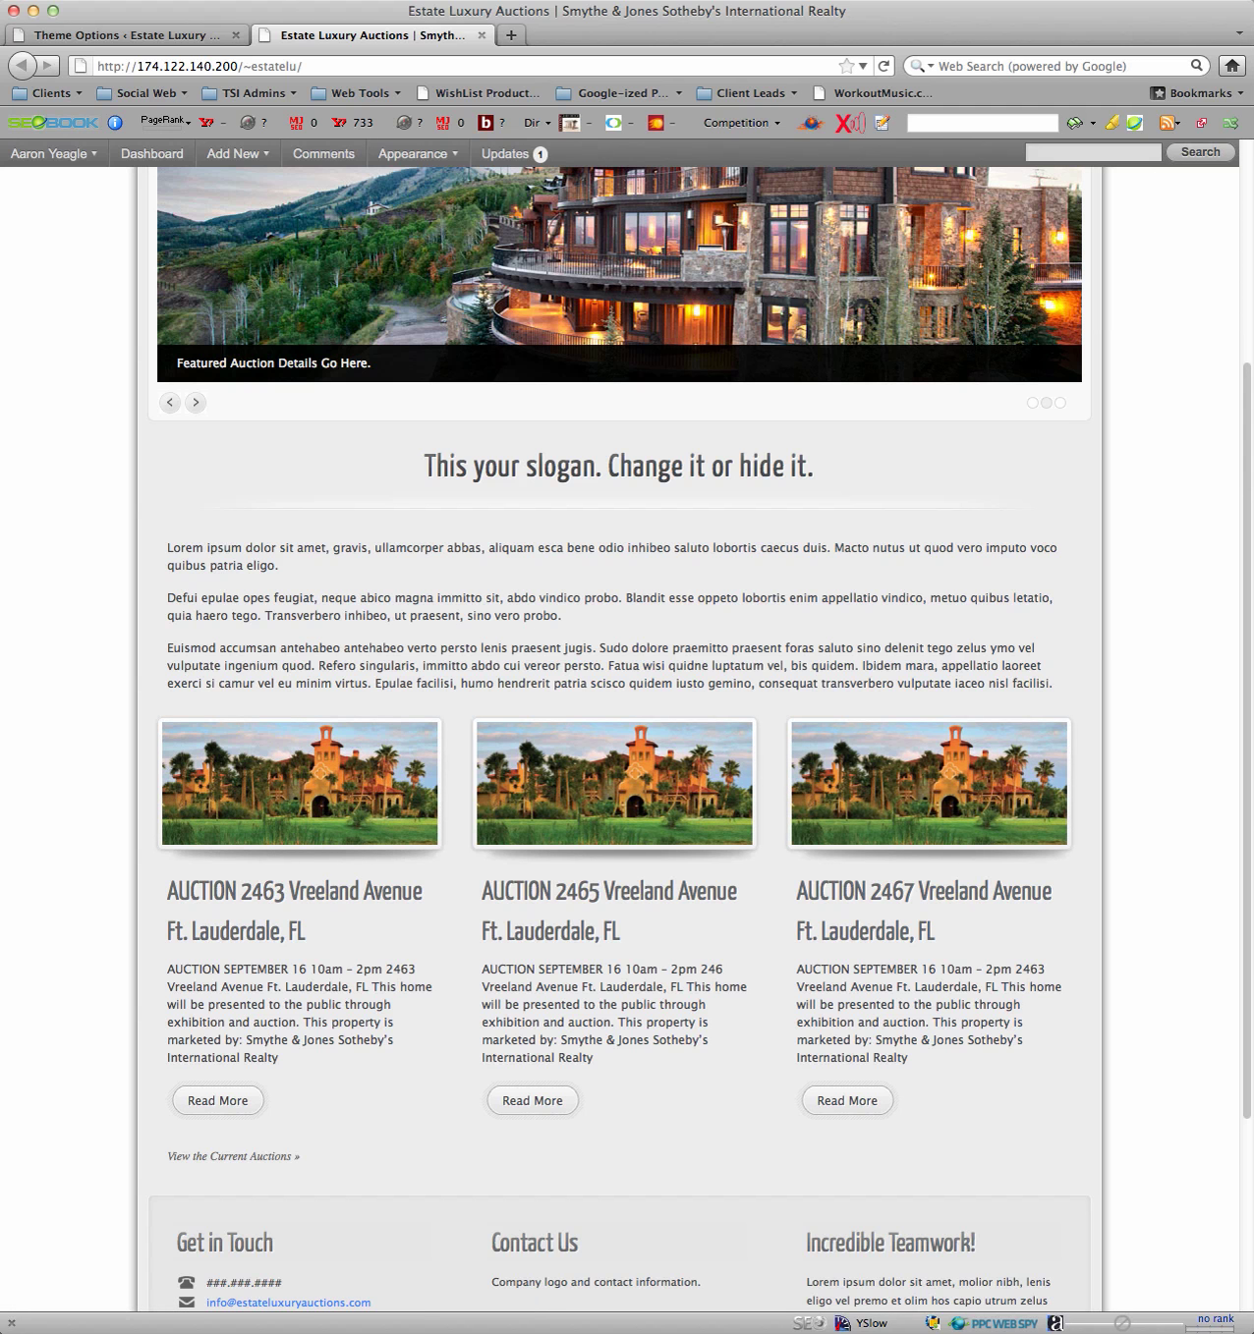
{"action": "left_click", "coordinate": [173, 35]}
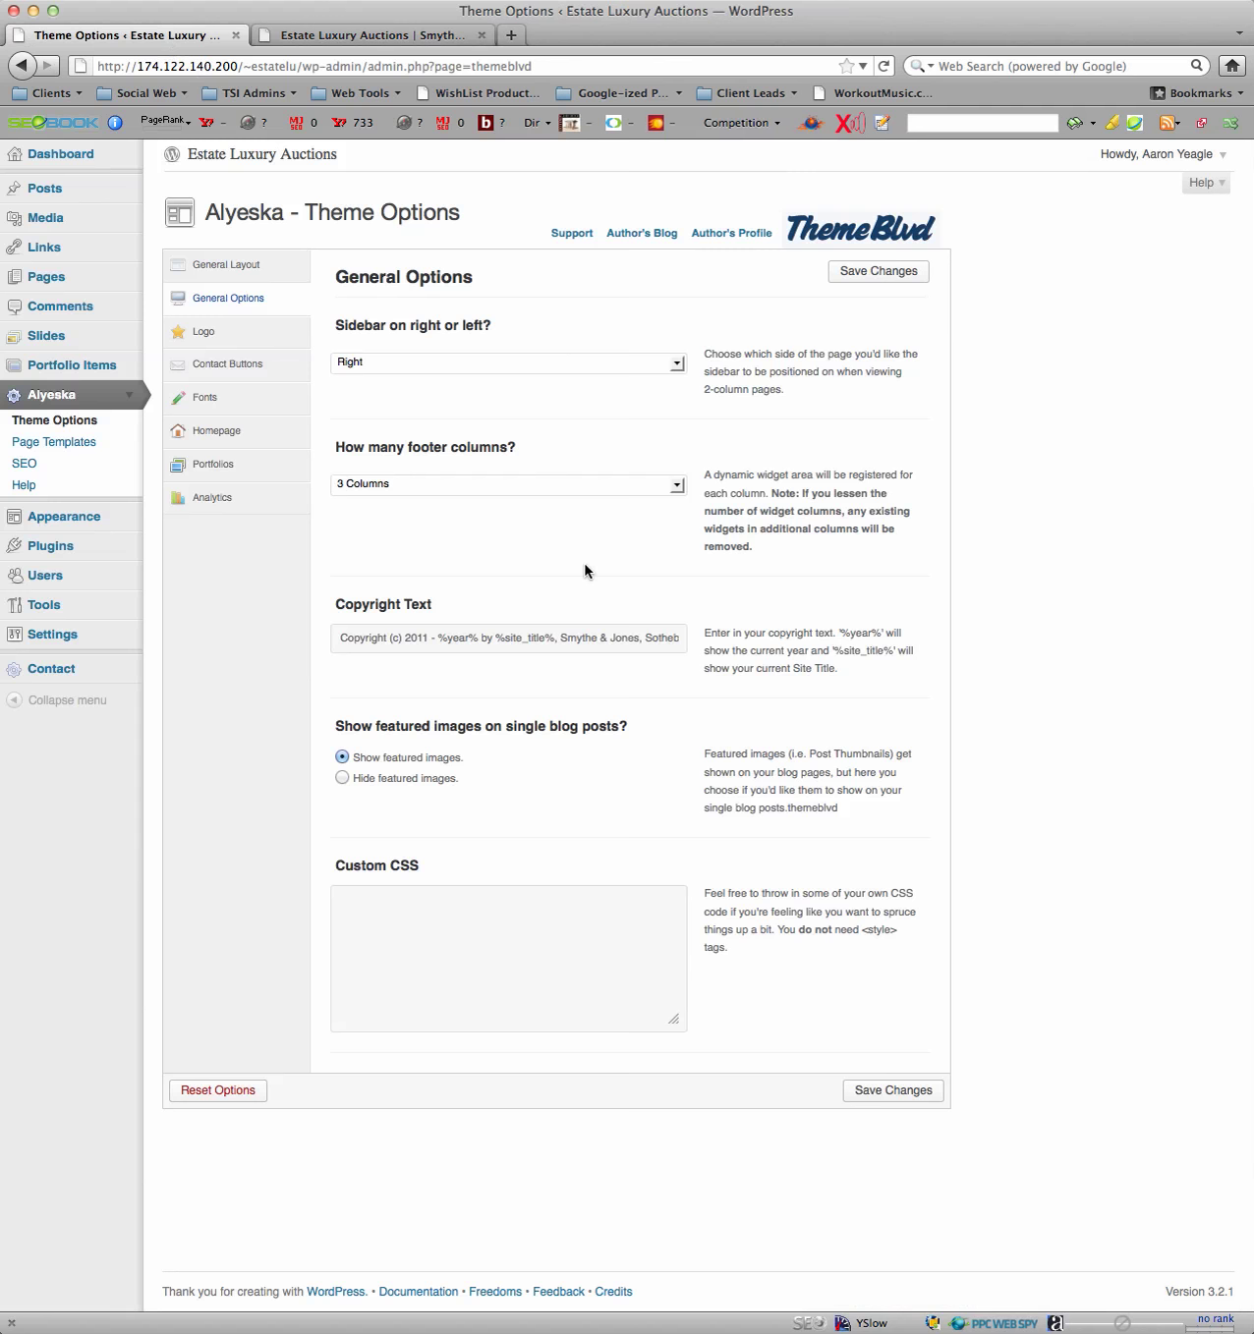
In the Homepage layout, try moving Widget Columns and Content From Page around Portfolio Items.
{"action": "left_click", "coordinate": [222, 435]}
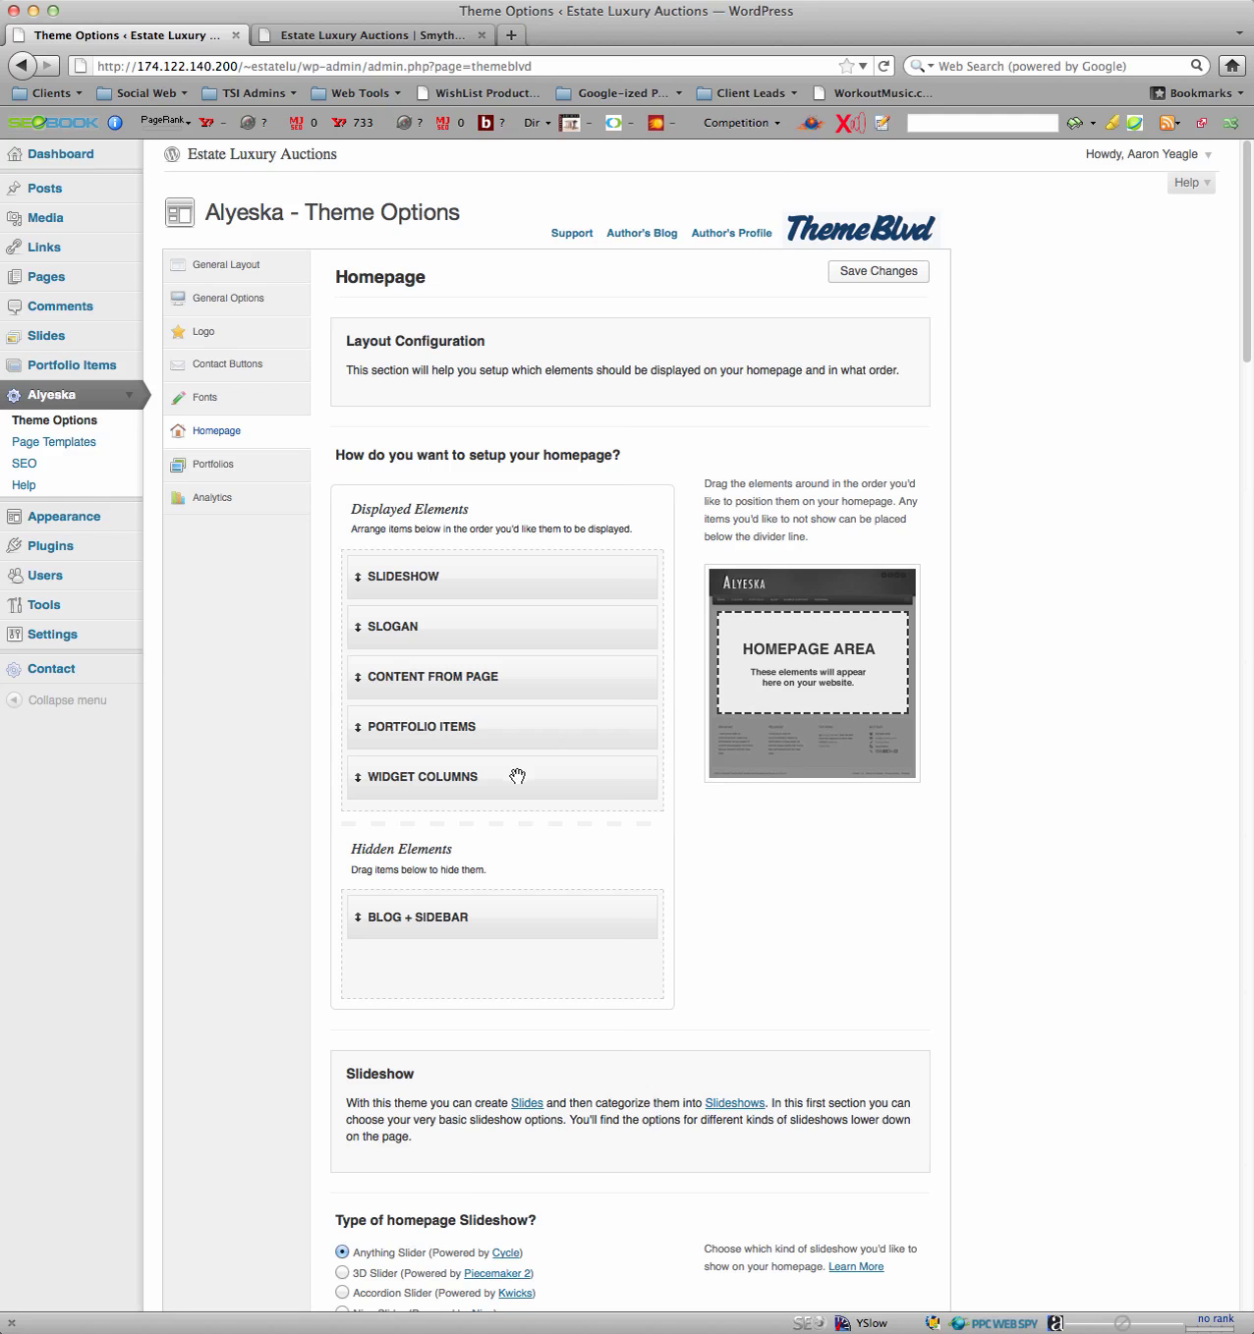
{"action": "left_click_drag", "start_coordinate": [517, 778], "coordinate": [518, 769]}
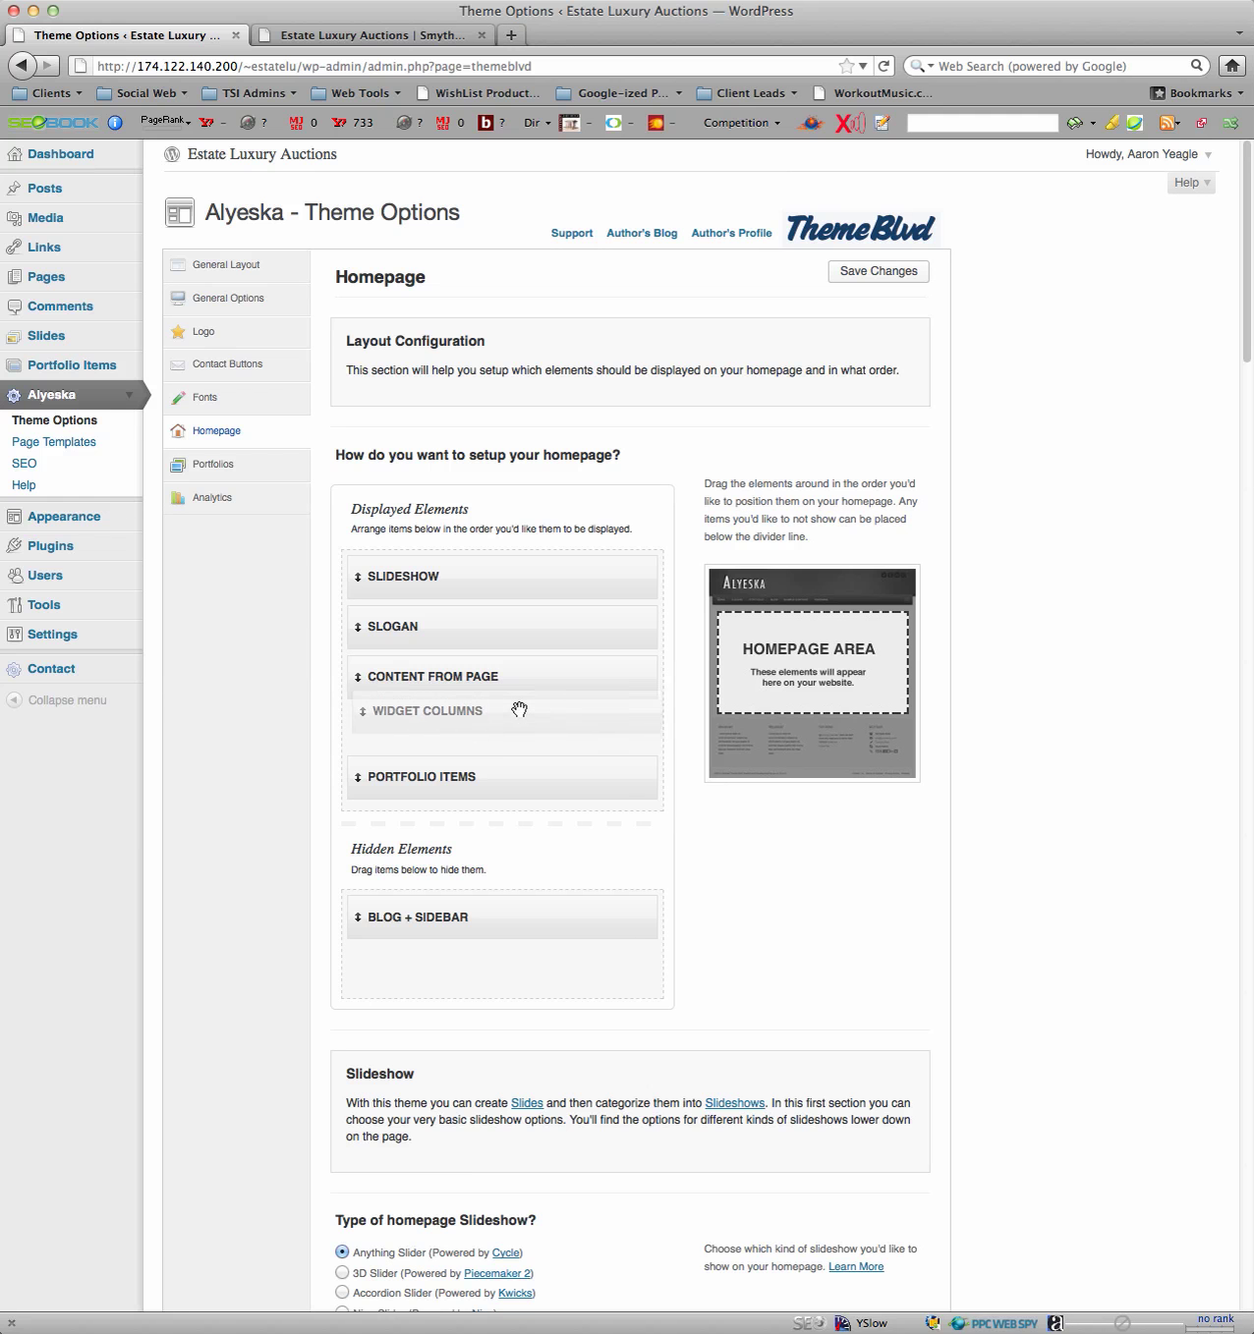
{"action": "mouse_move", "coordinate": [520, 710]}
{"action": "left_mouse_down"}
{"action": "mouse_move", "coordinate": [518, 721]}
{"action": "mouse_move", "coordinate": [513, 703]}
{"action": "left_mouse_up"}
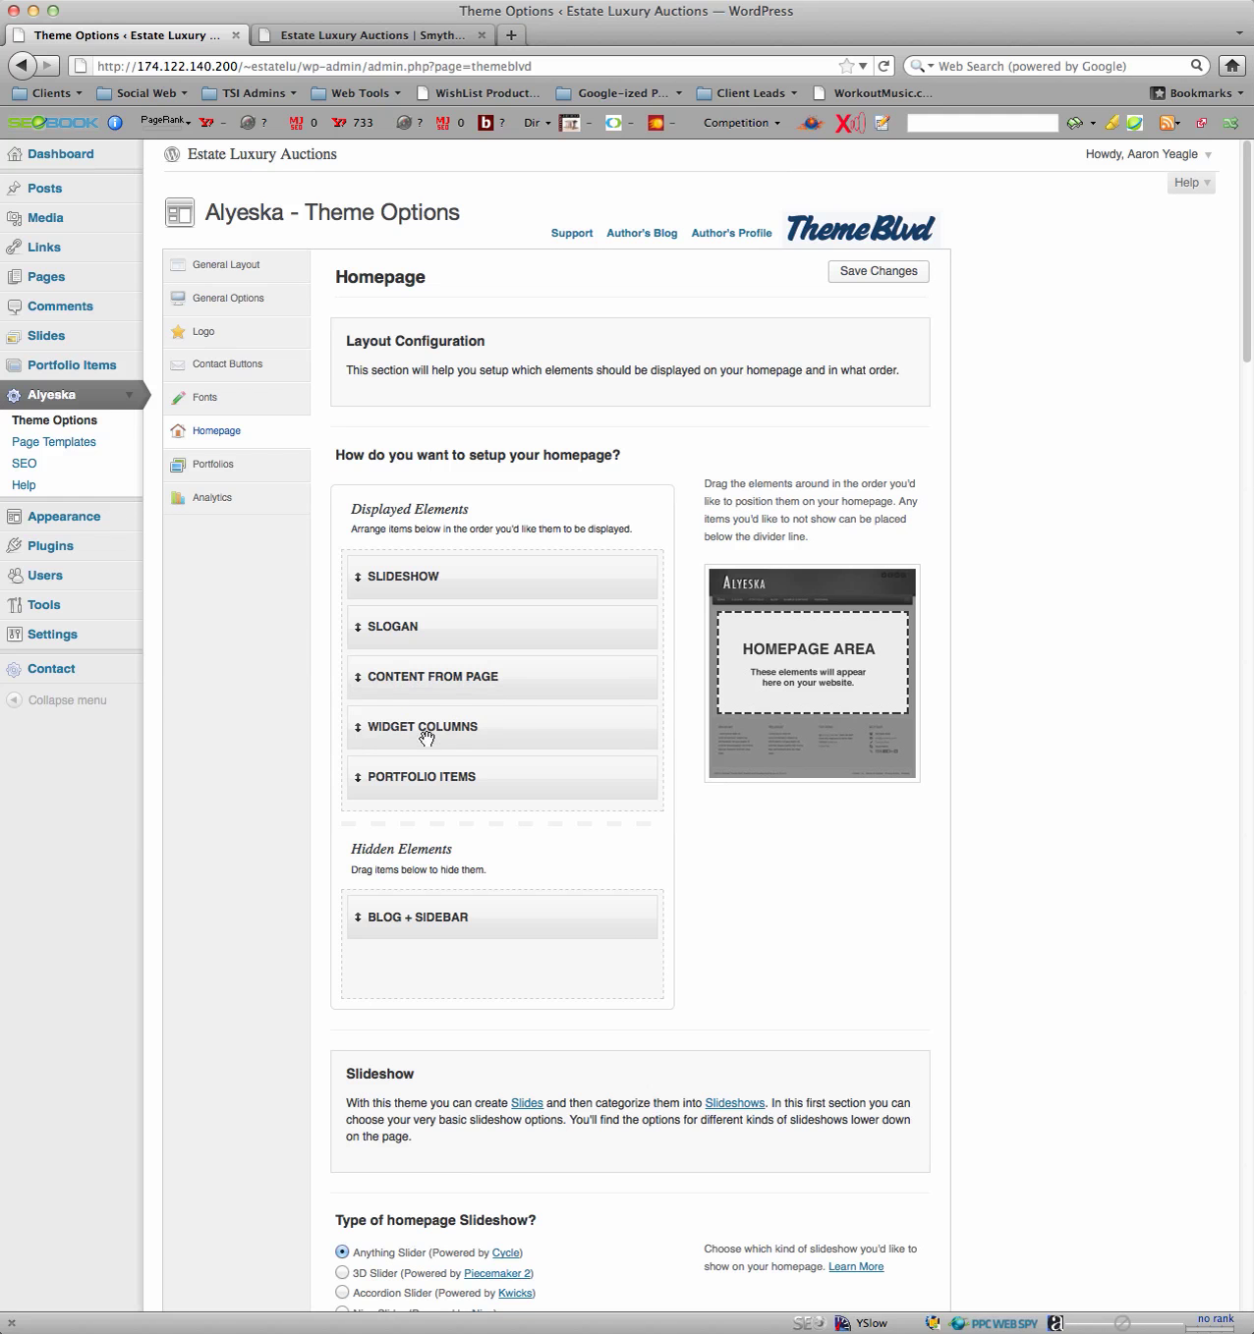
{"action": "left_click_drag", "start_coordinate": [426, 726], "coordinate": [441, 797]}
{"action": "mouse_move", "coordinate": [461, 680]}
{"action": "left_mouse_down"}
{"action": "mouse_move", "coordinate": [458, 735]}
{"action": "mouse_move", "coordinate": [471, 677]}
{"action": "left_mouse_up"}
Move Slogan into Hidden Elements, save the layout, and return to the live front page.
{"action": "left_click_drag", "start_coordinate": [407, 626], "coordinate": [412, 920]}
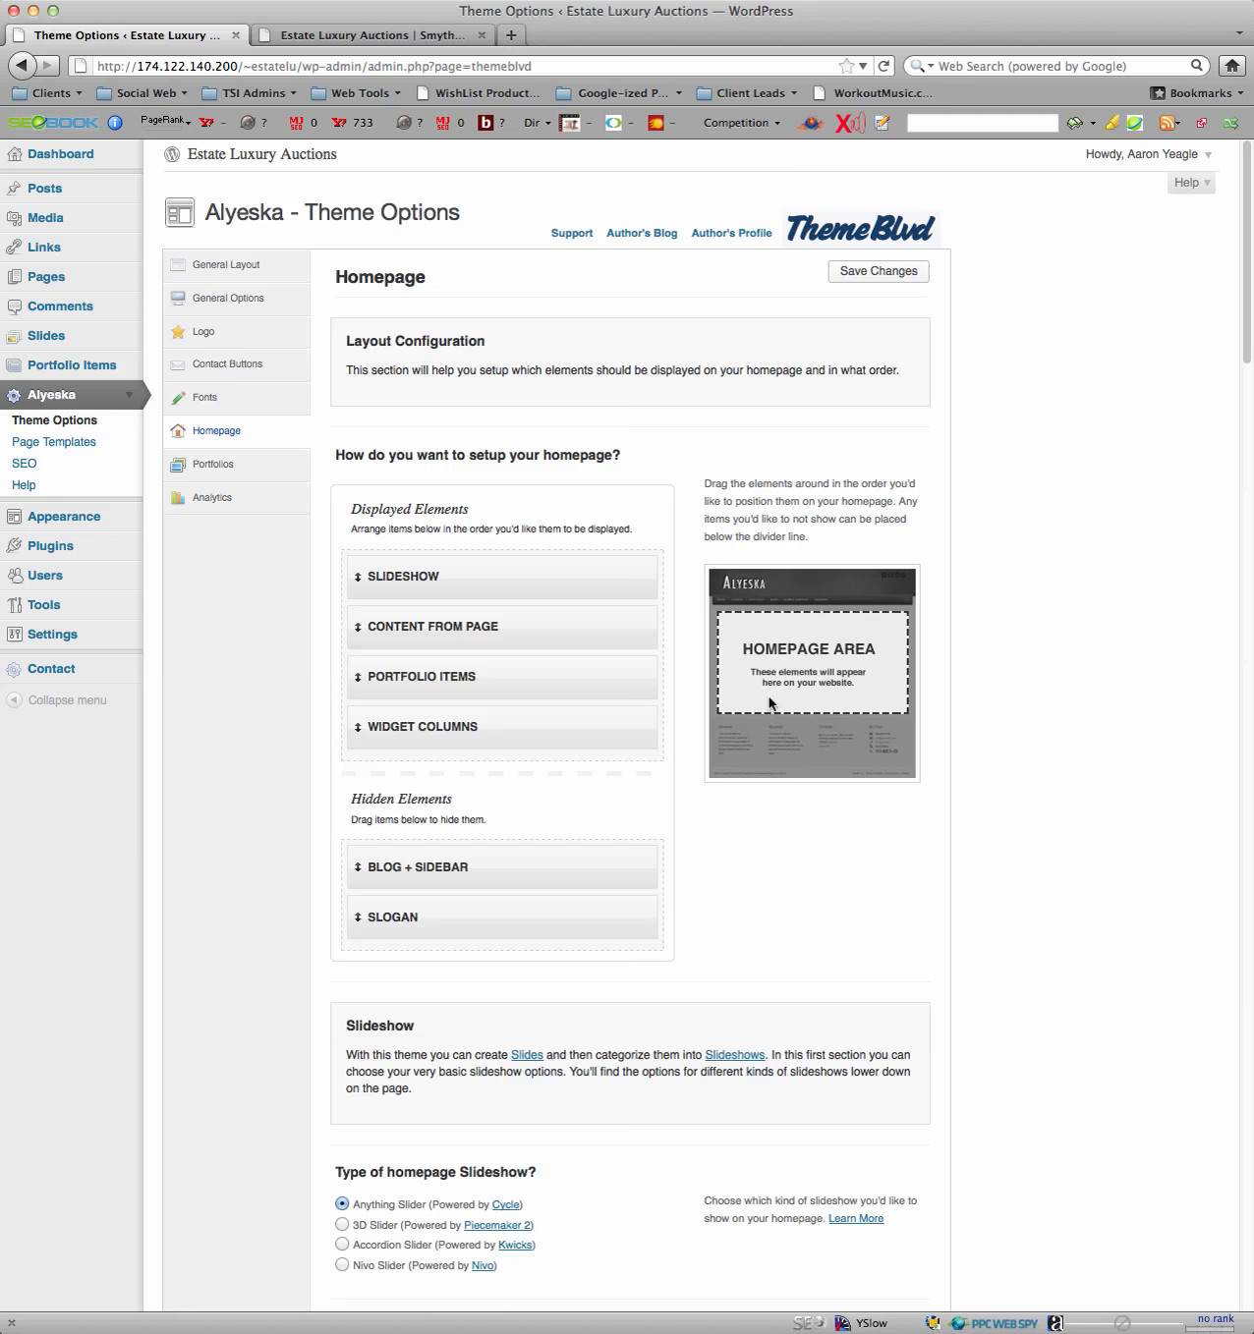
{"action": "left_click", "coordinate": [858, 280]}
{"action": "left_click", "coordinate": [360, 40]}
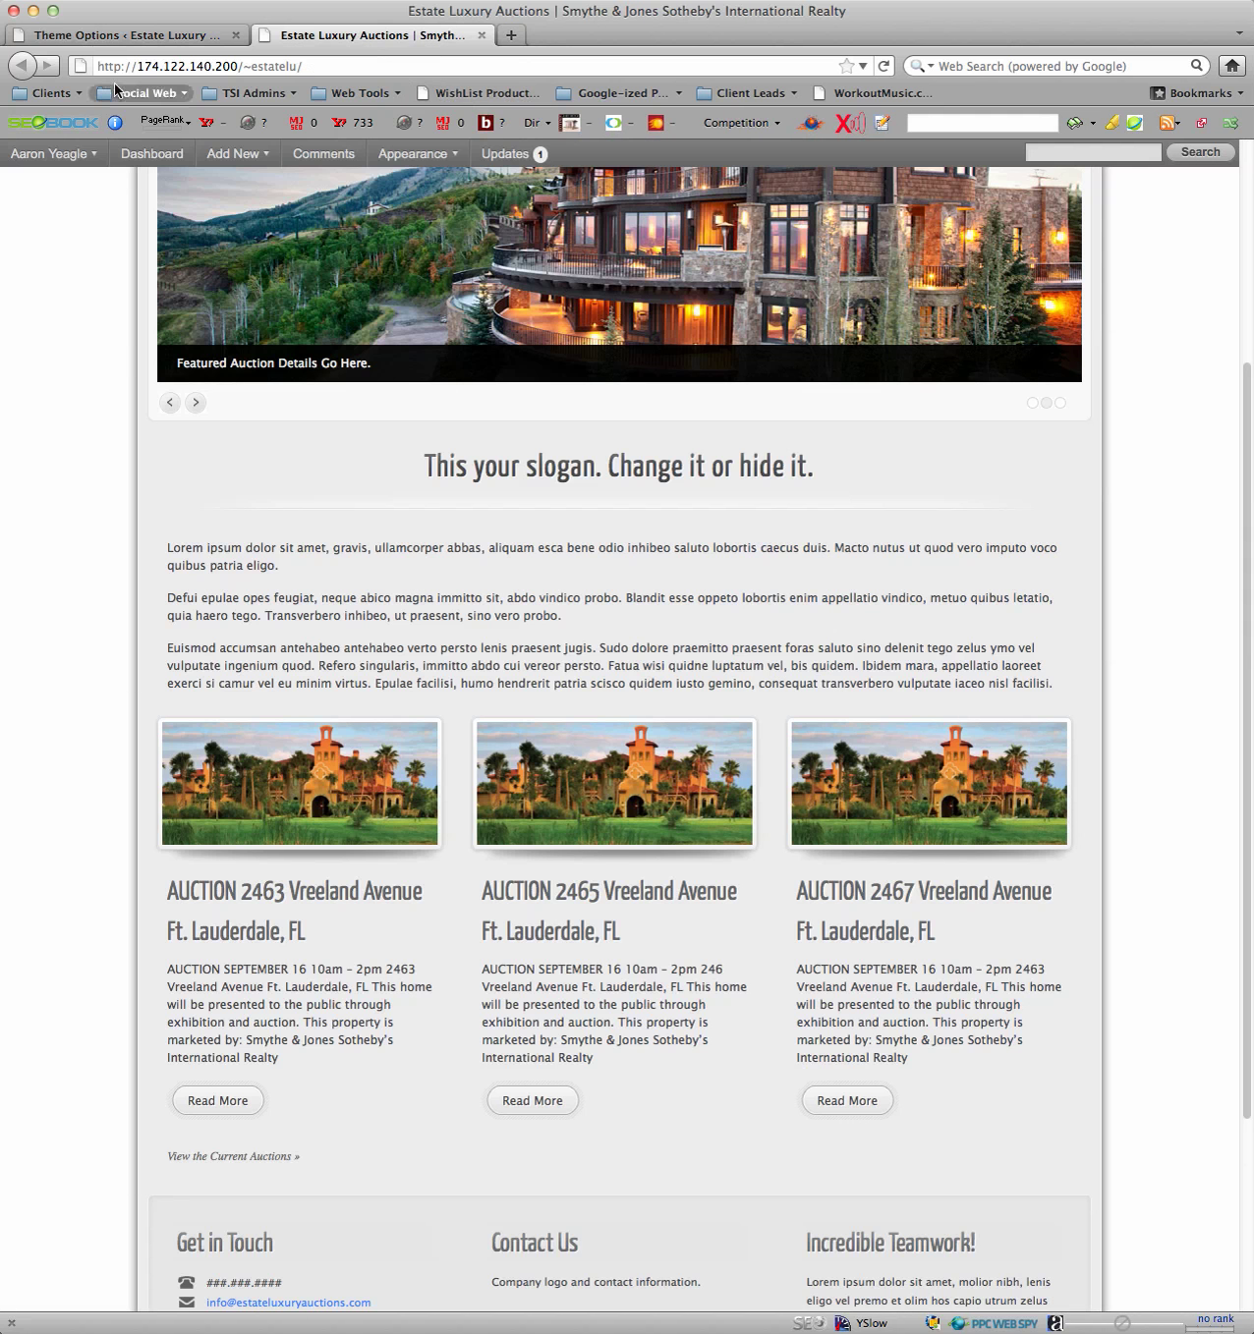
Refresh the live homepage to confirm the slogan is gone, then return to Theme Options.
{"action": "left_click", "coordinate": [882, 66]}
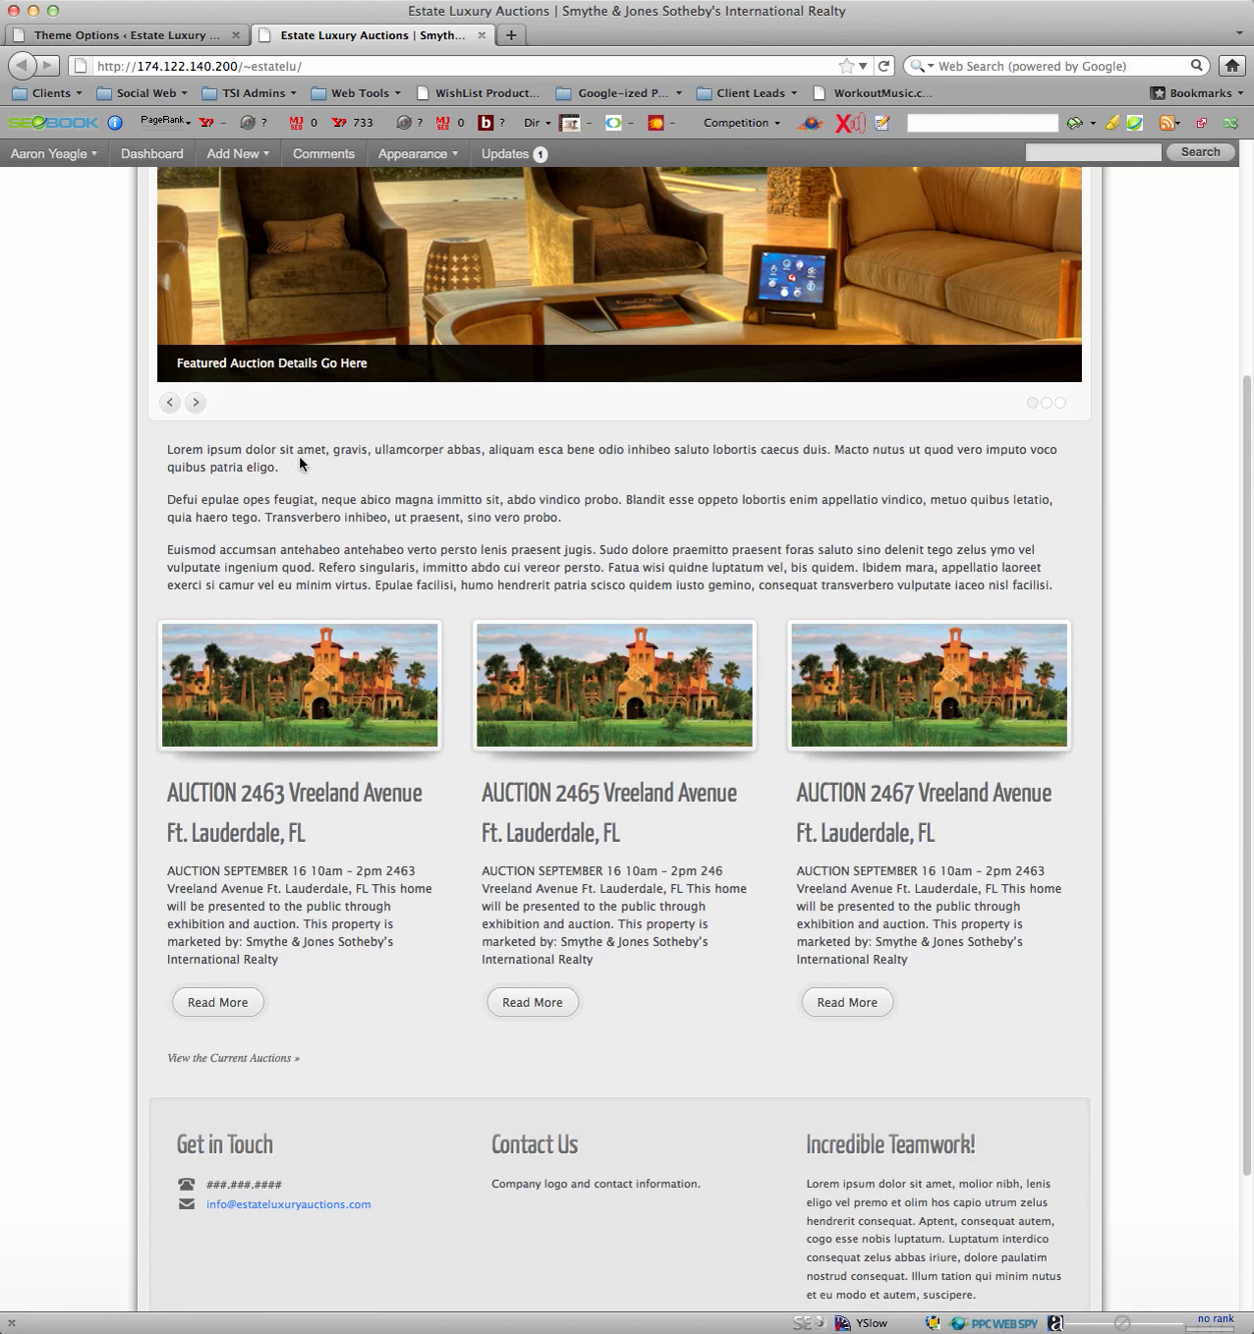
{"action": "scroll", "coordinate": [654, 487], "scroll_direction": "up", "scroll_amount": 5}
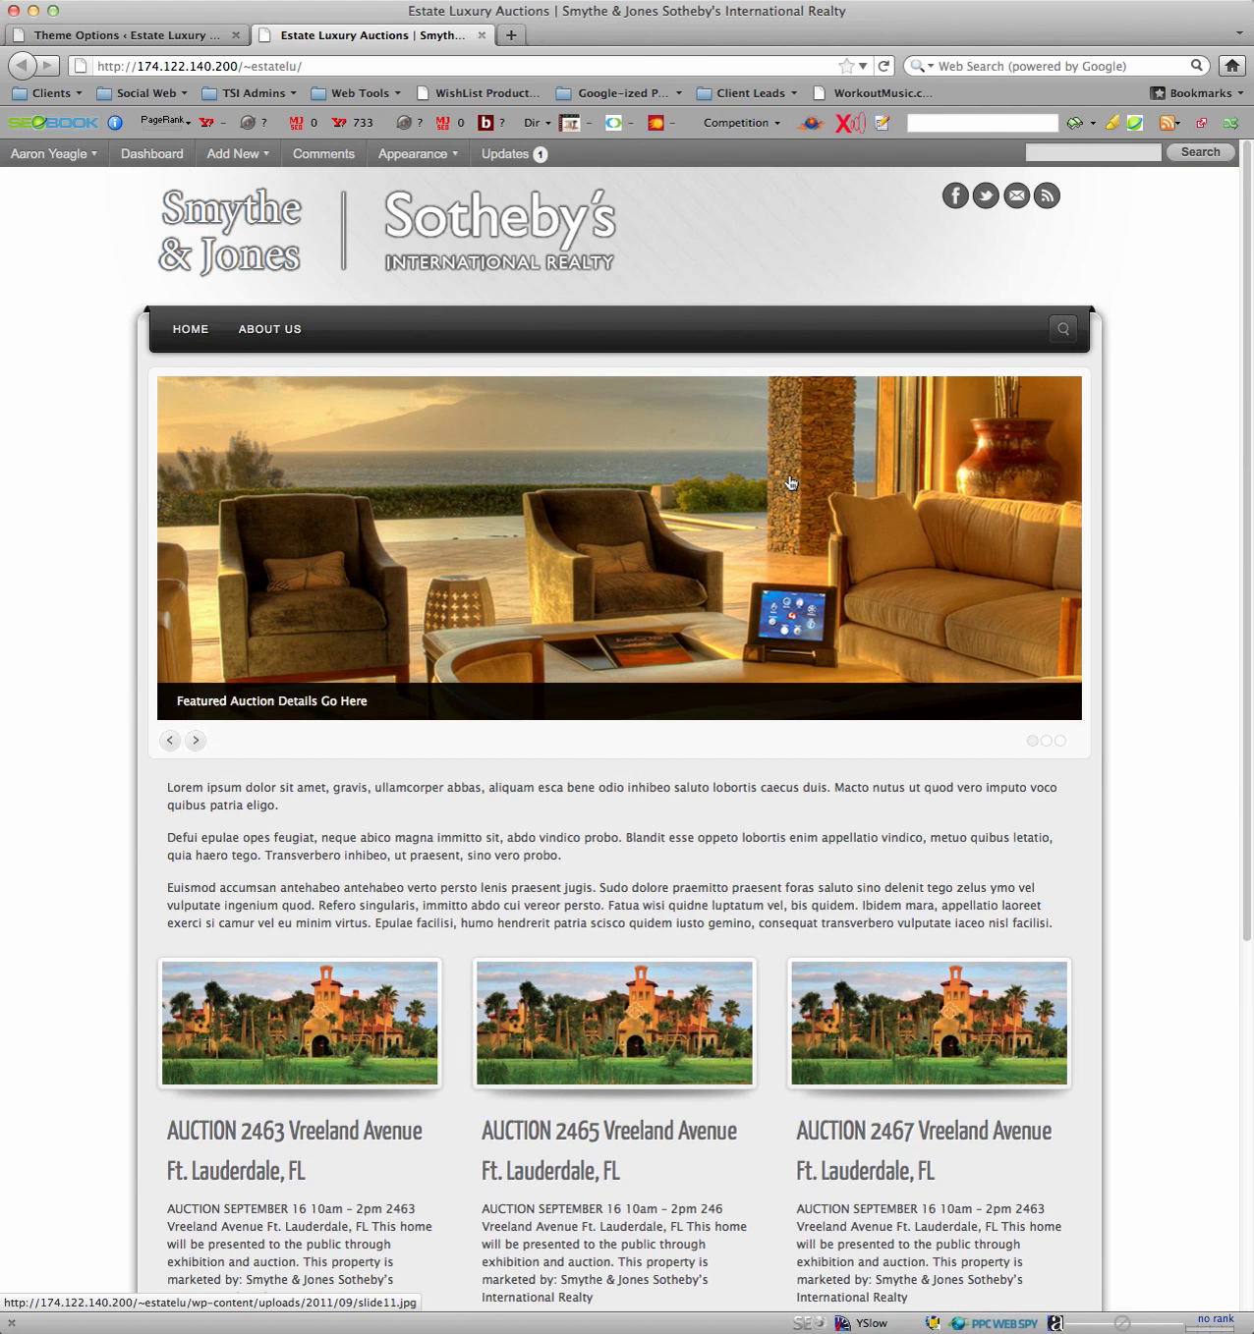
{"action": "left_click", "coordinate": [160, 37]}
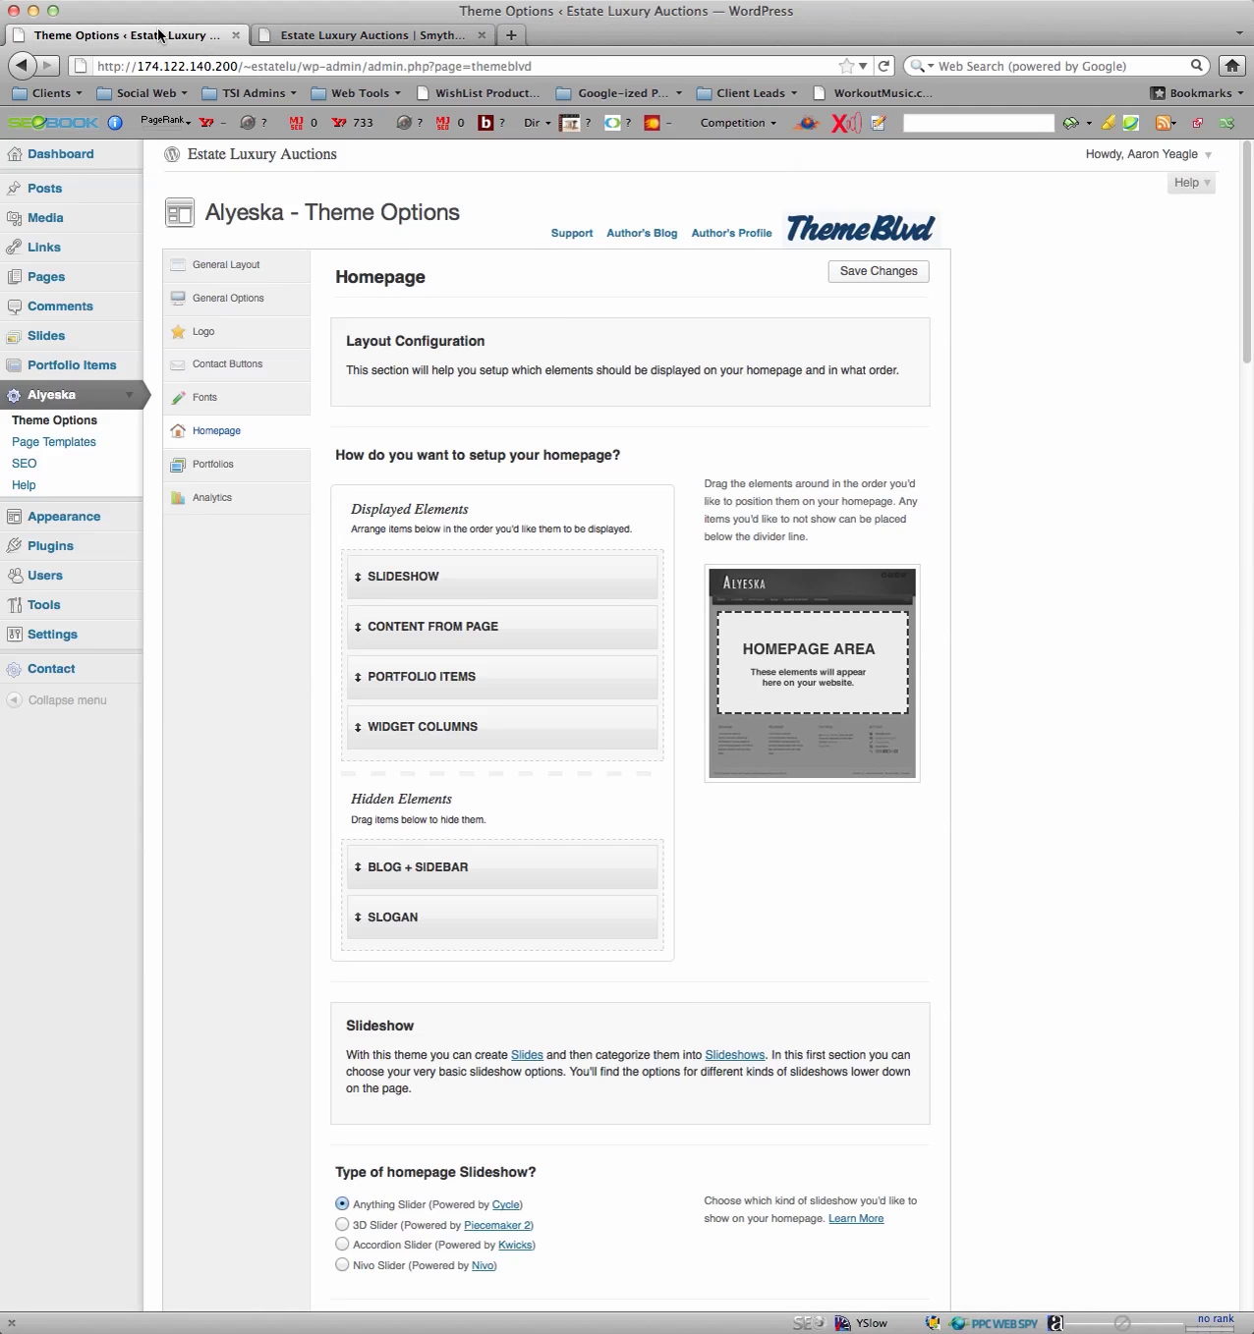
Restore Slogan to Displayed Elements above Slideshow, save, and return to the live site.
{"action": "left_click_drag", "start_coordinate": [522, 926], "coordinate": [518, 620]}
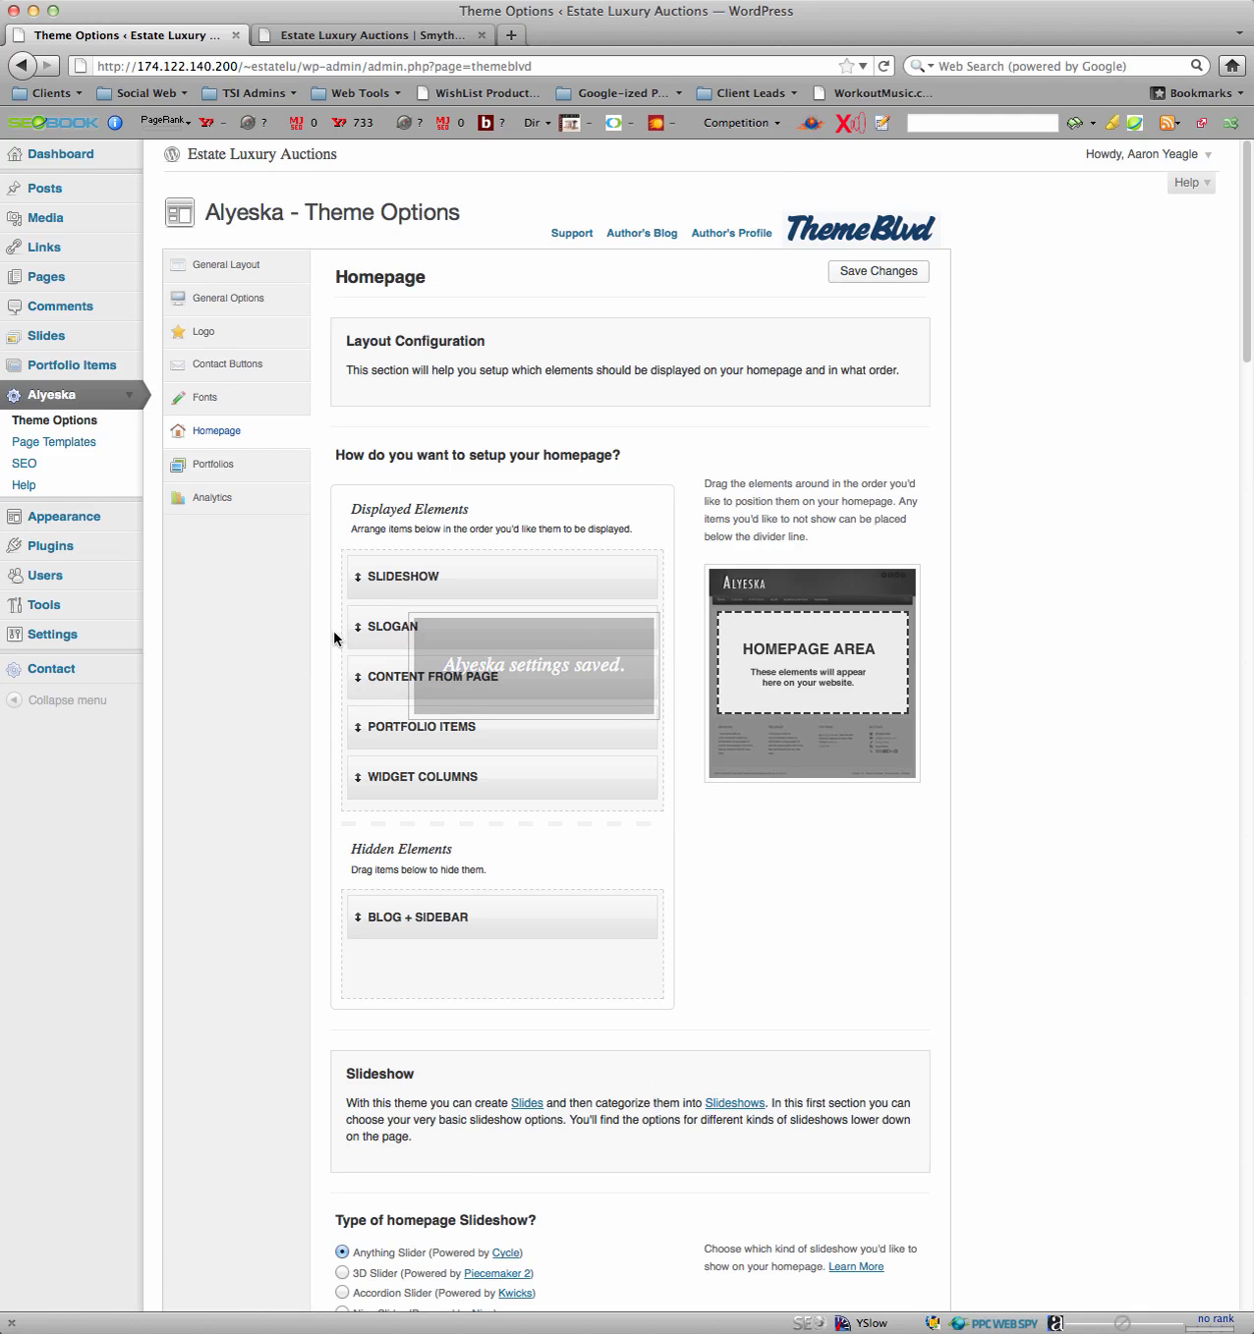
{"action": "left_click_drag", "start_coordinate": [448, 579], "coordinate": [447, 633]}
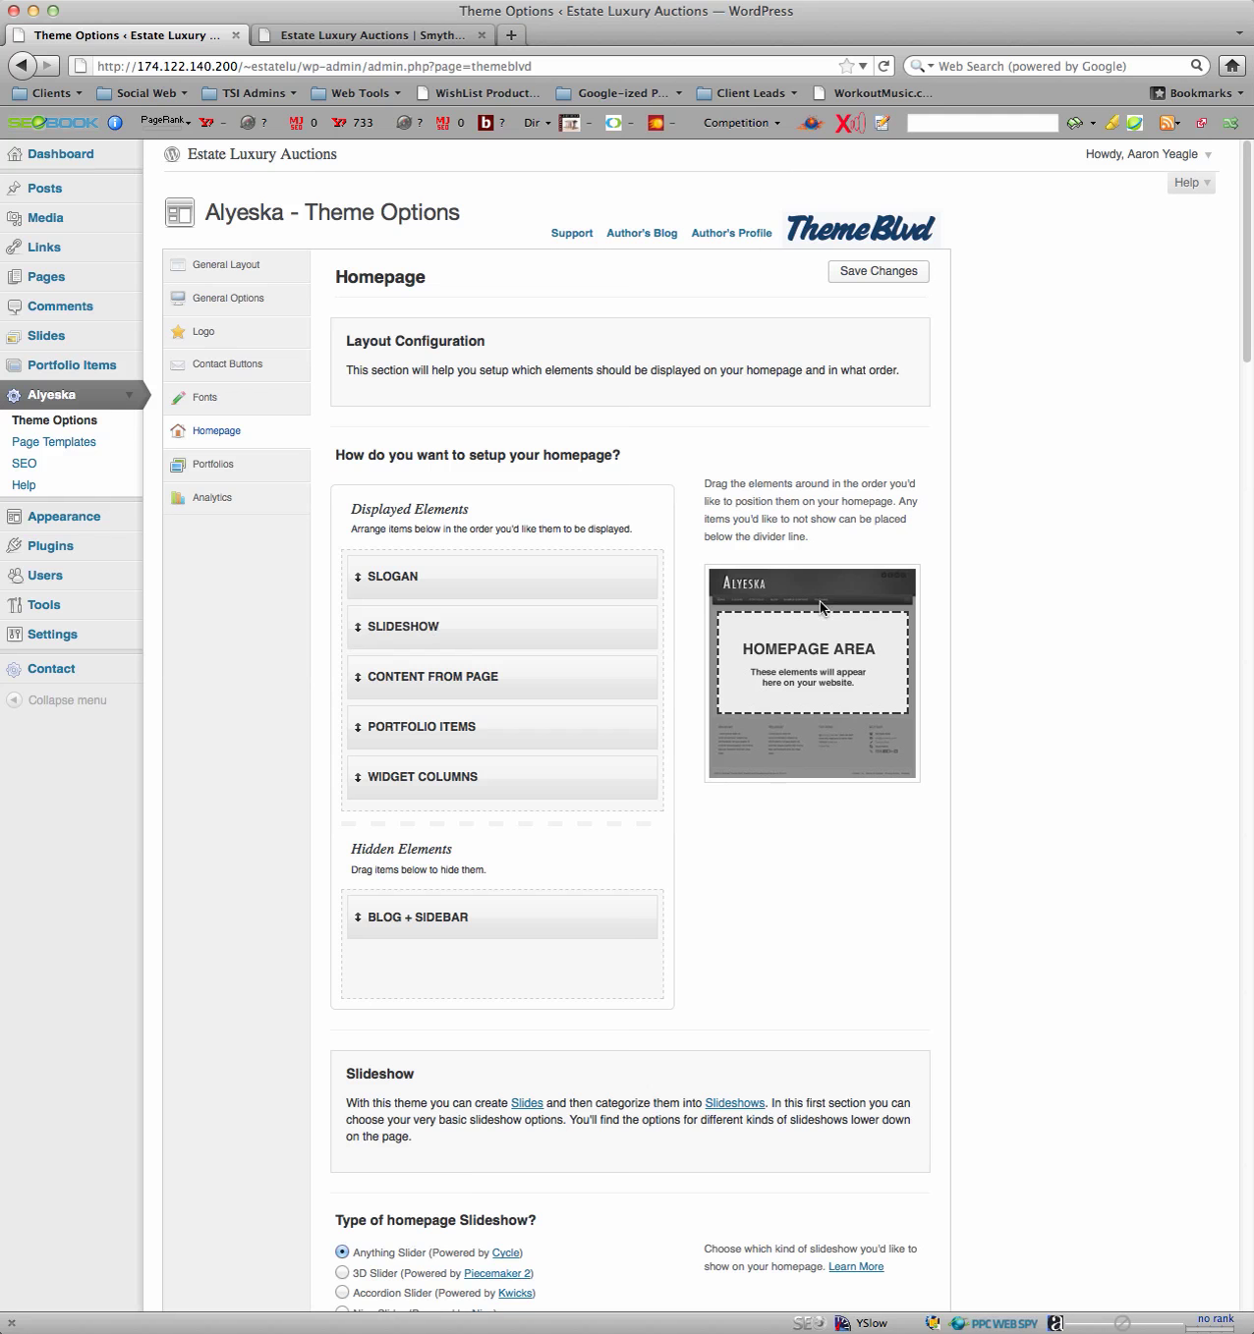
{"action": "left_click", "coordinate": [872, 269]}
{"action": "left_click", "coordinate": [344, 38]}
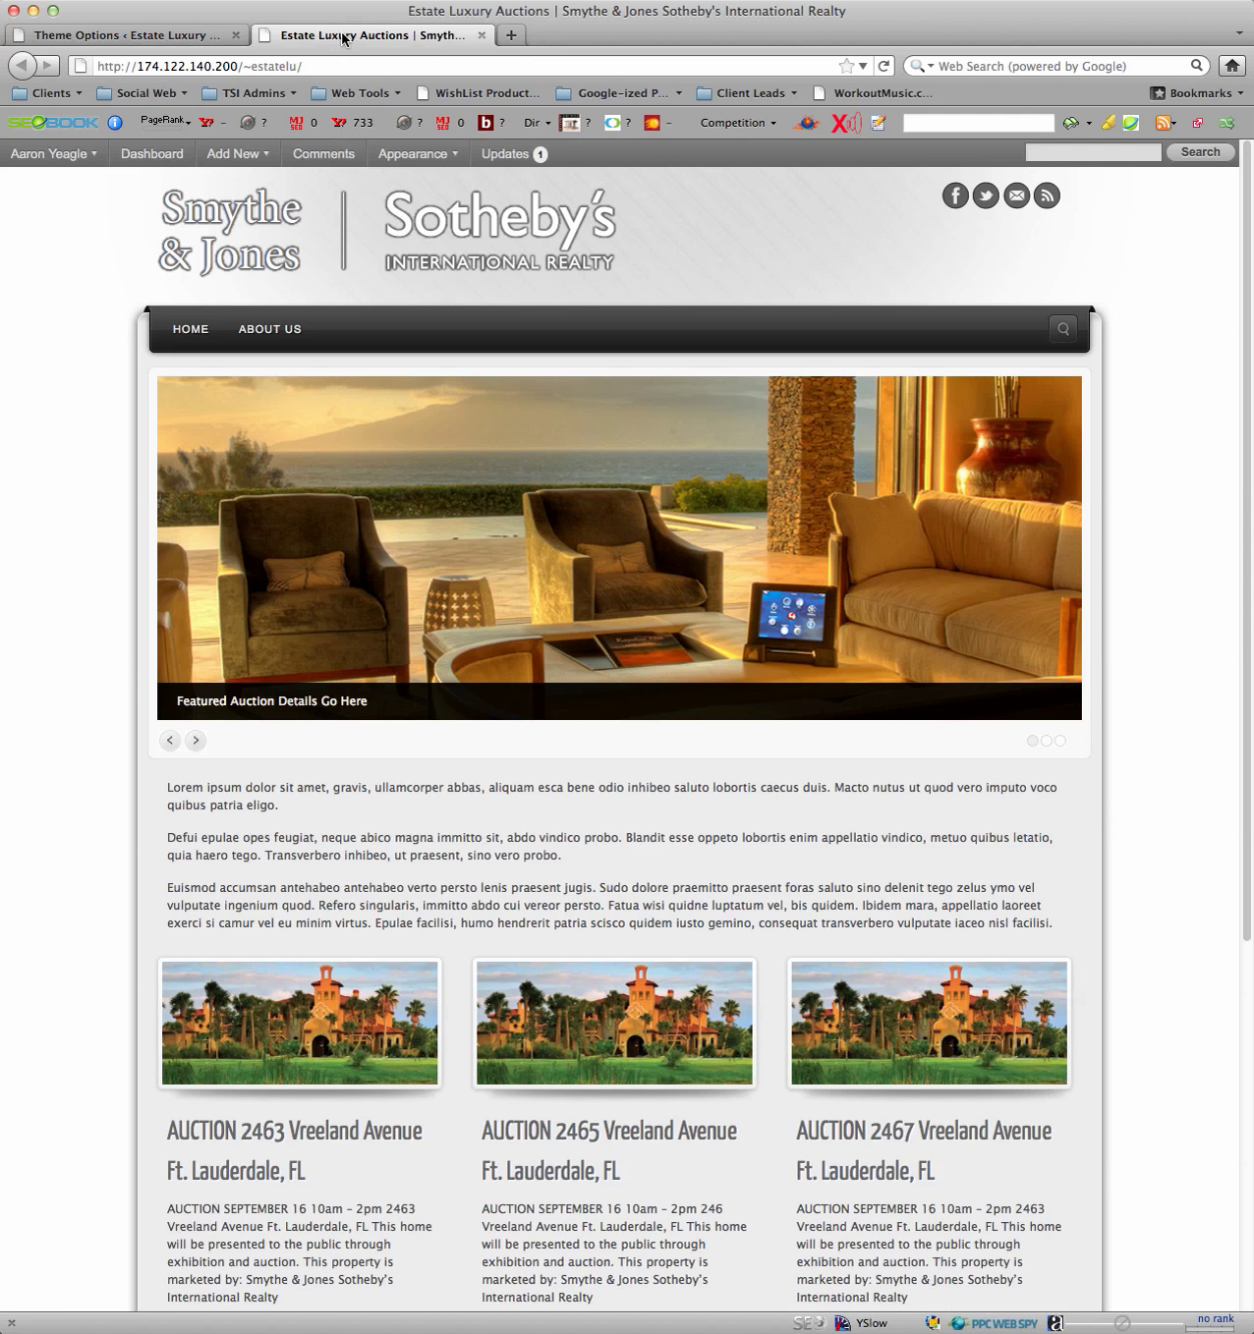
Refresh the live homepage, then move Slideshow back above Slogan and save the layout.
{"action": "left_click", "coordinate": [885, 66]}
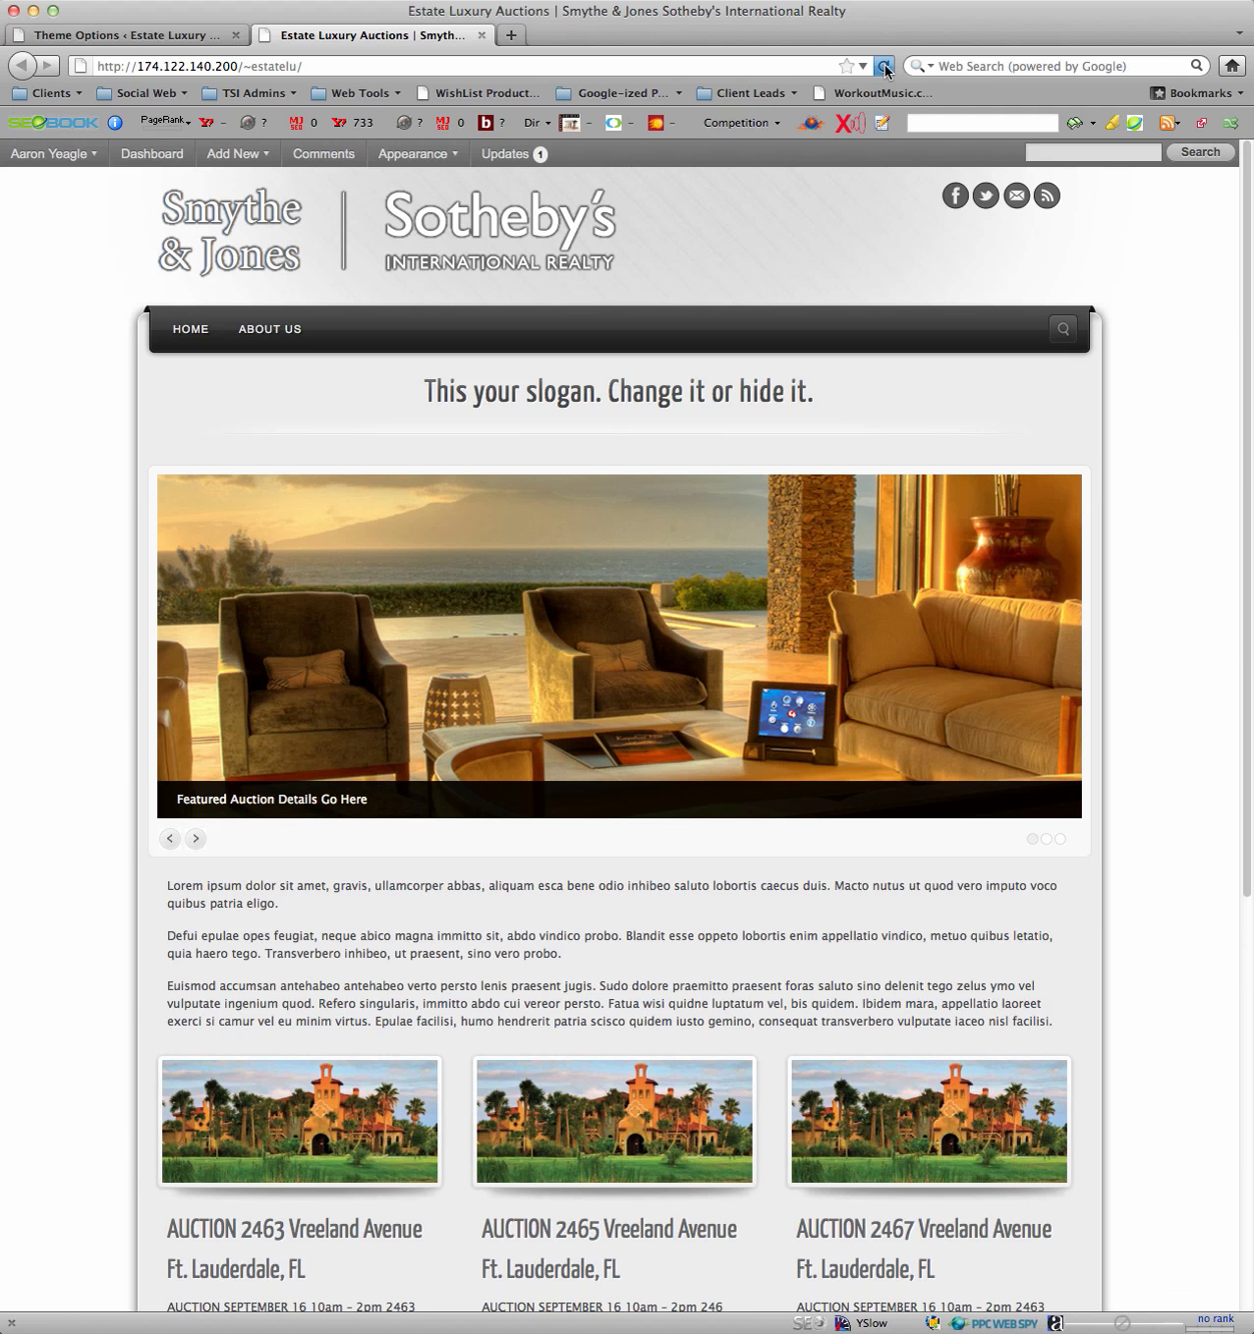
{"action": "left_click", "coordinate": [108, 36]}
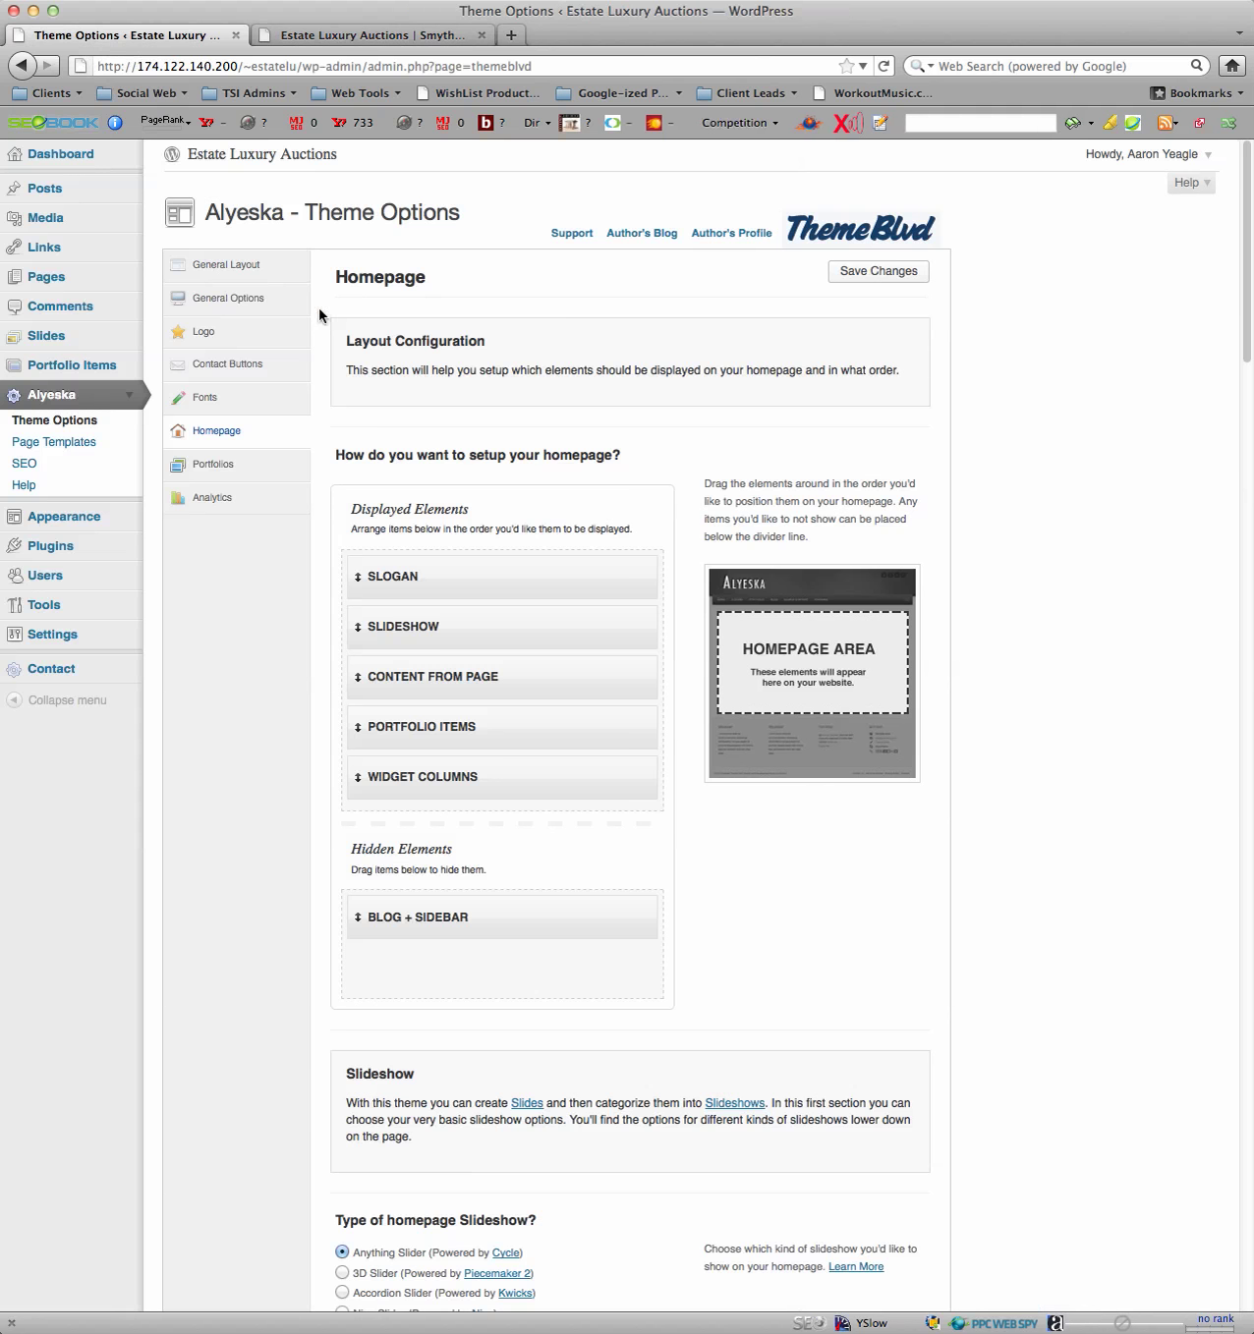
{"action": "left_click_drag", "start_coordinate": [471, 629], "coordinate": [466, 504]}
{"action": "left_click", "coordinate": [889, 277]}
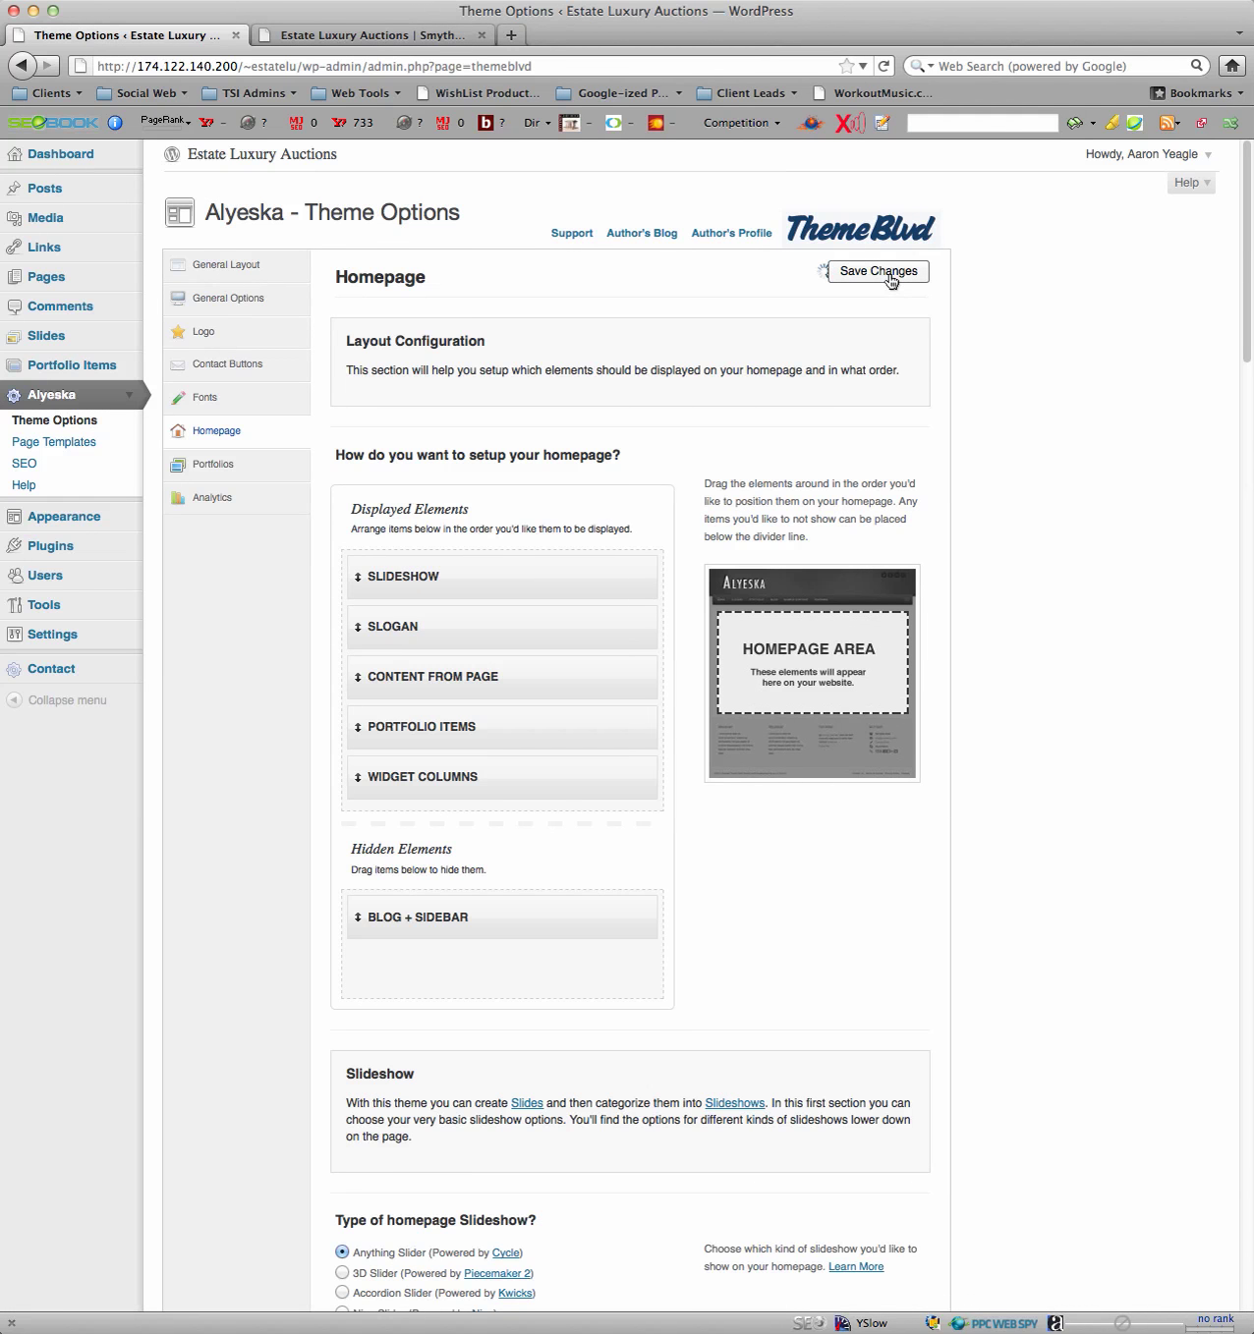